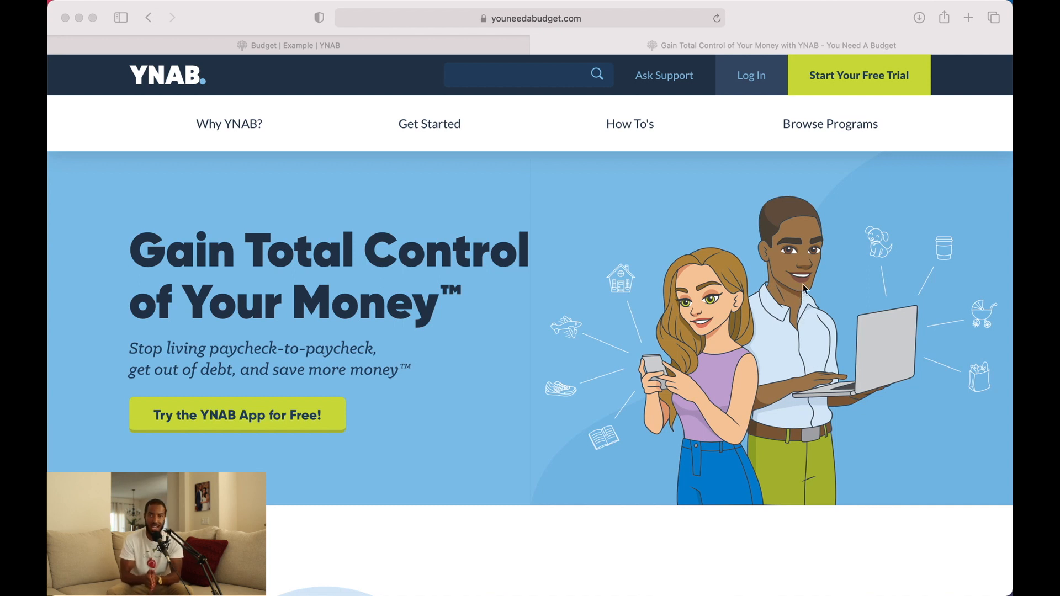
# - Log in to the YNAB account and delete the Rent/Mortgage category from the Bills group of the Example budget
pyautogui.click(754, 77)
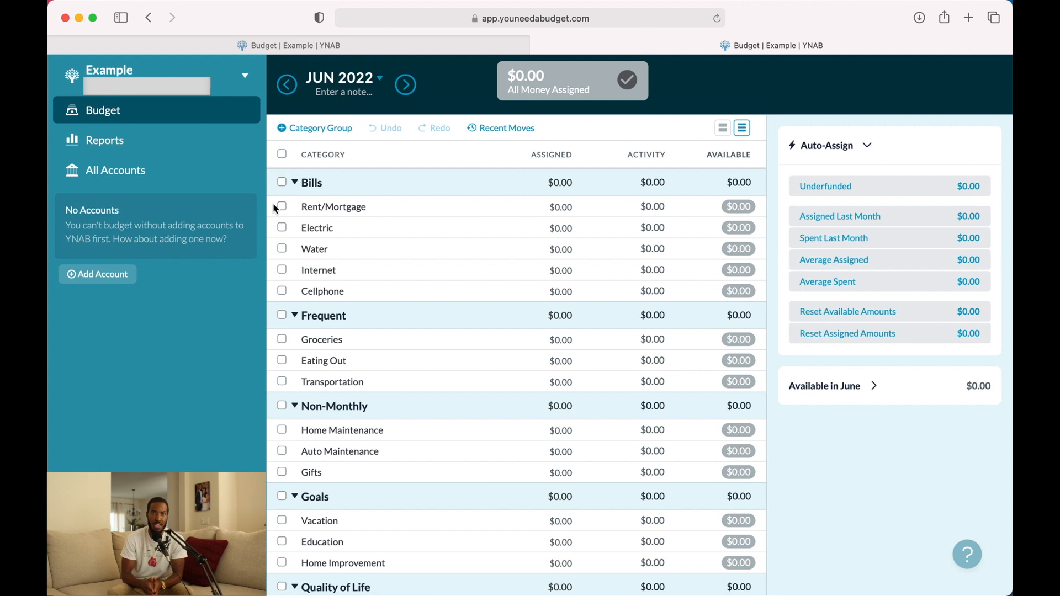
pyautogui.click(311, 212)
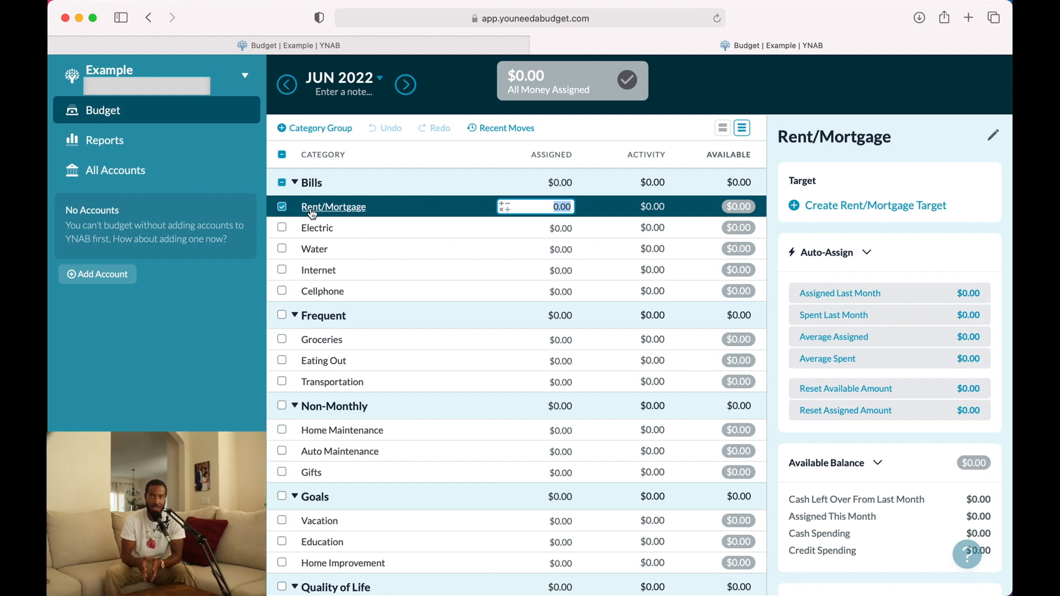
pyautogui.click(313, 212)
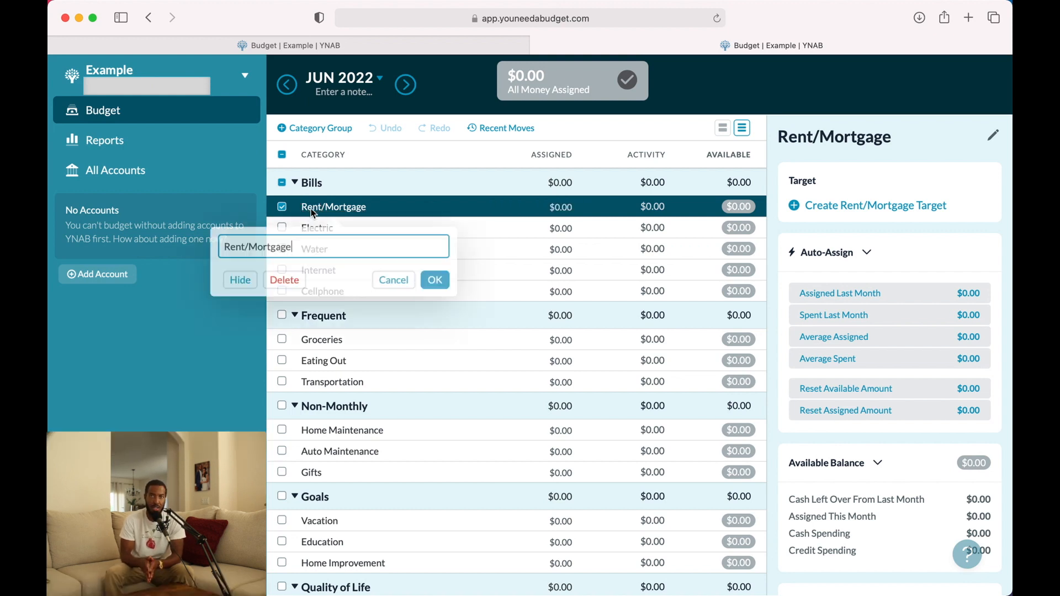
pyautogui.click(286, 284)
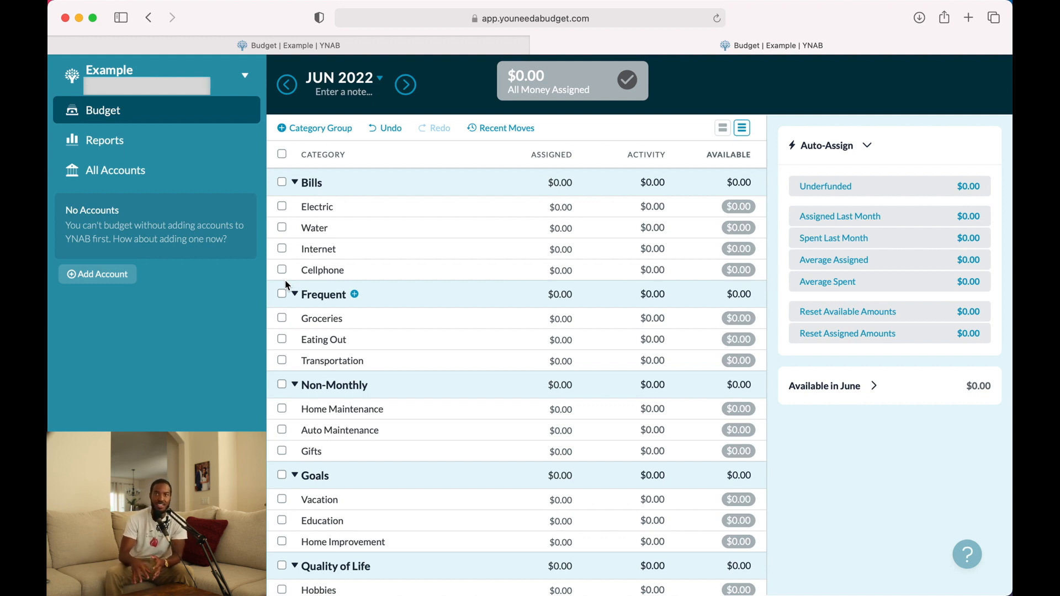
# - Delete the category groups Bills, Frequent, Non-Monthly, Goals and Quality of Life from the Example budget
pyautogui.click(317, 190)
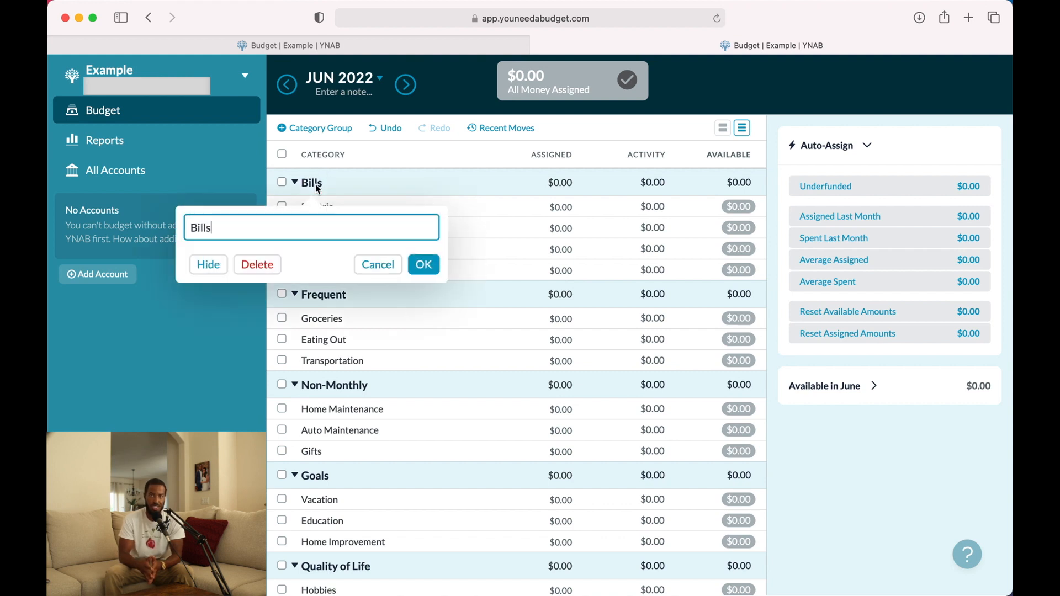
pyautogui.click(270, 265)
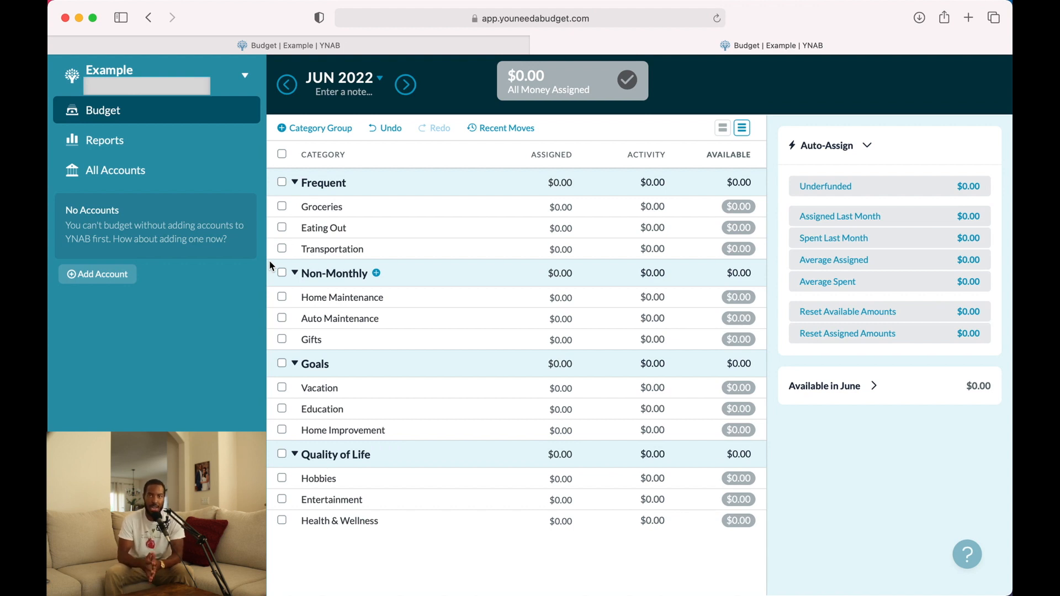
pyautogui.click(319, 183)
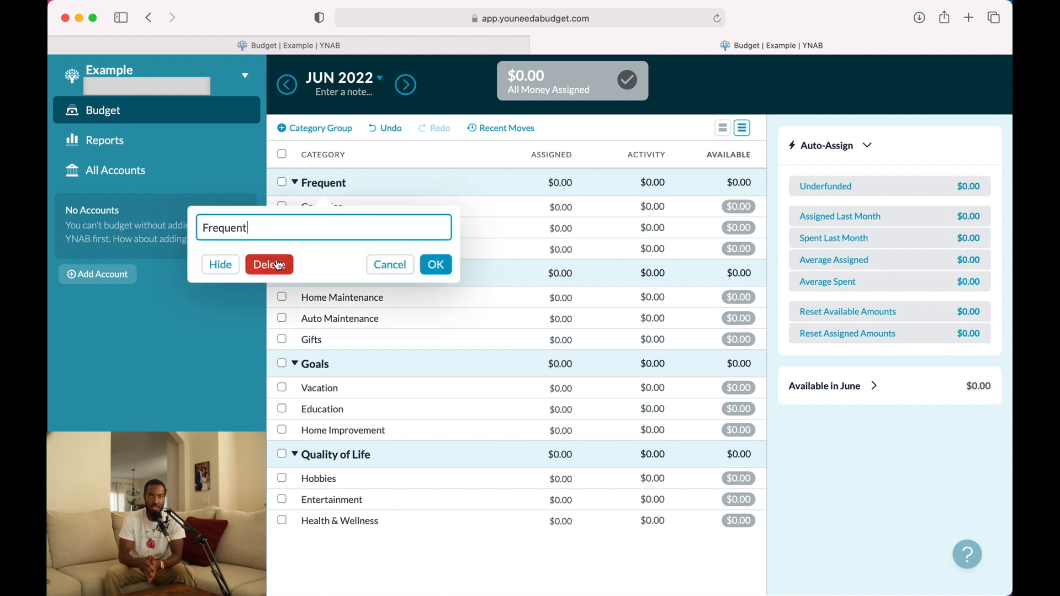
pyautogui.click(275, 271)
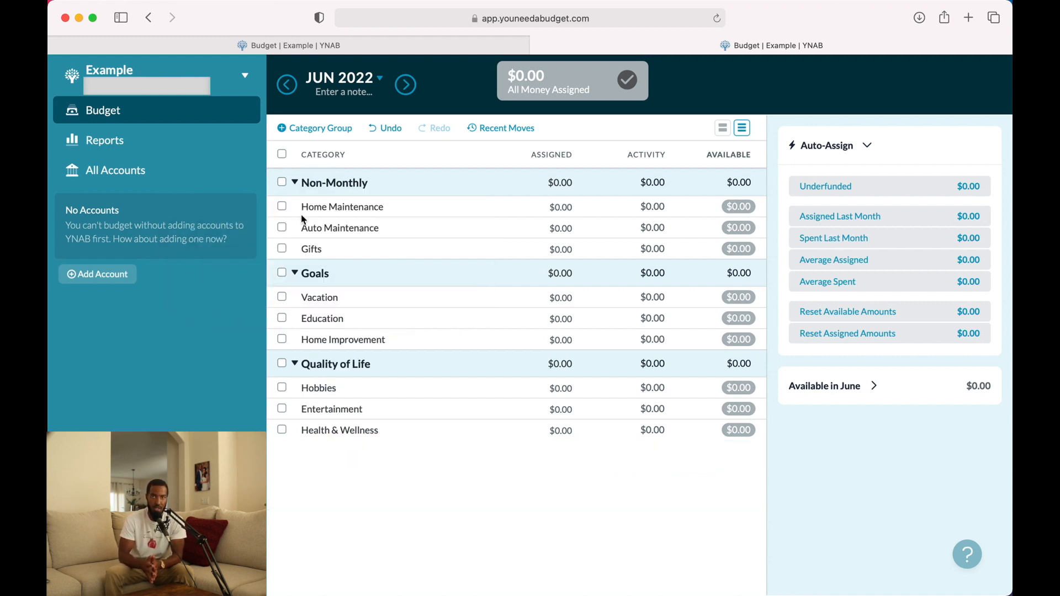
pyautogui.click(310, 182)
pyautogui.click(279, 265)
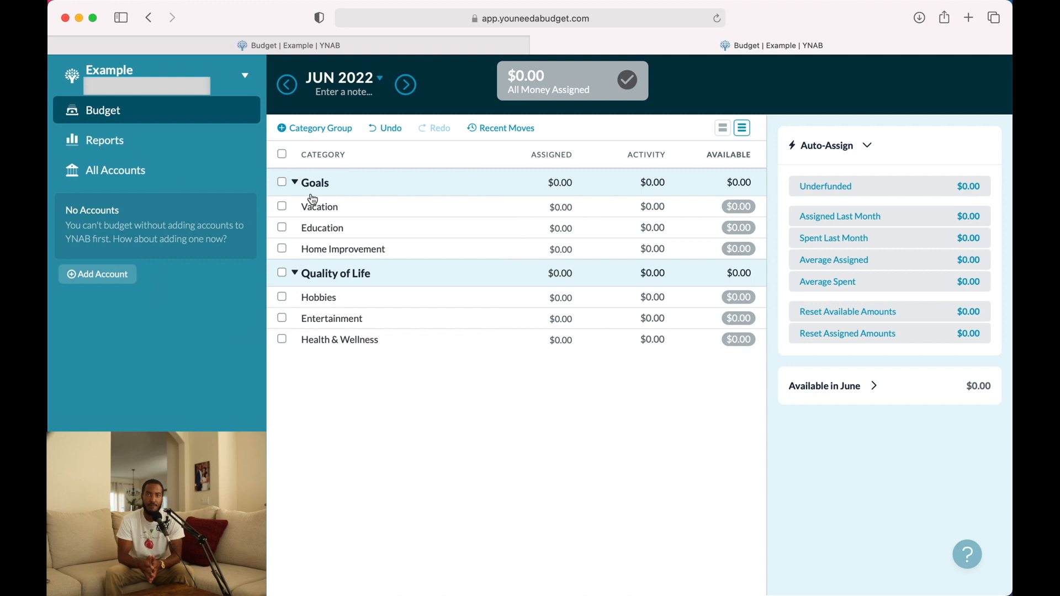
pyautogui.click(312, 183)
pyautogui.click(270, 266)
pyautogui.click(307, 184)
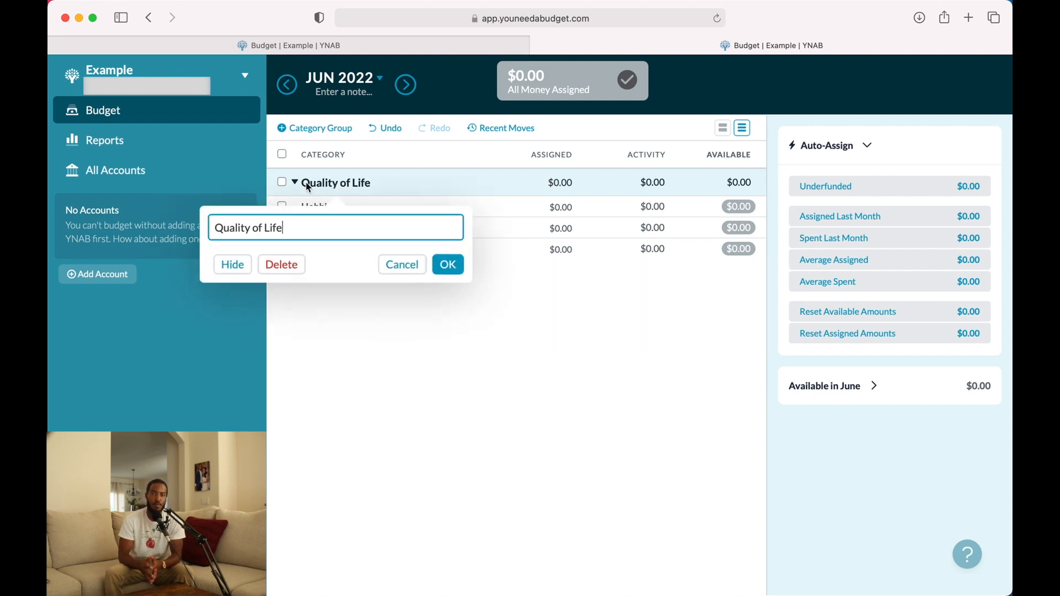
pyautogui.click(282, 265)
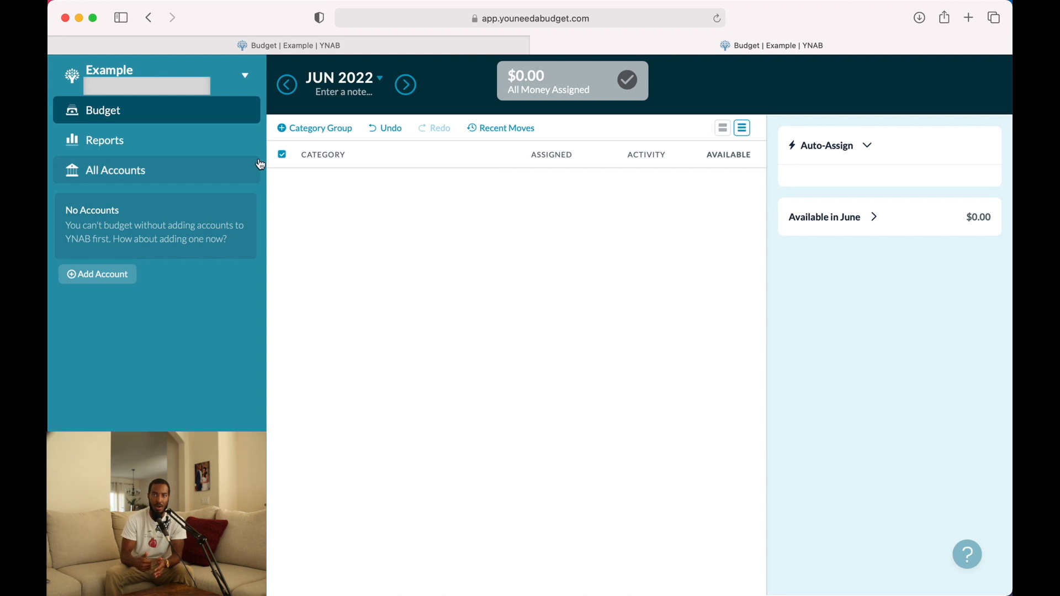
# - Switch from the Example budget to the family's own plan among the recent budgets
pyautogui.click(246, 81)
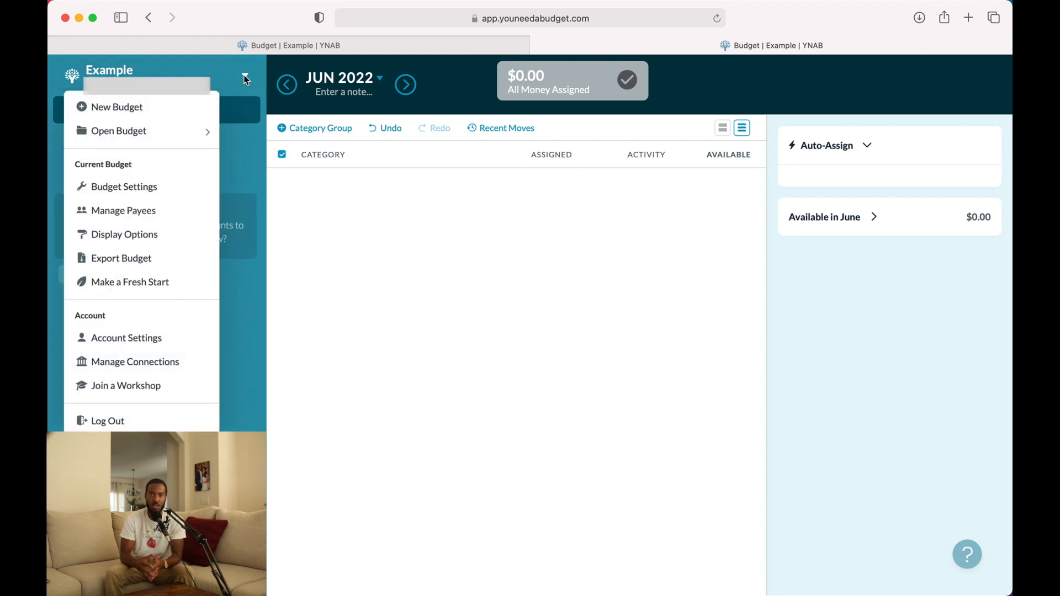
pyautogui.moveTo(205, 132)
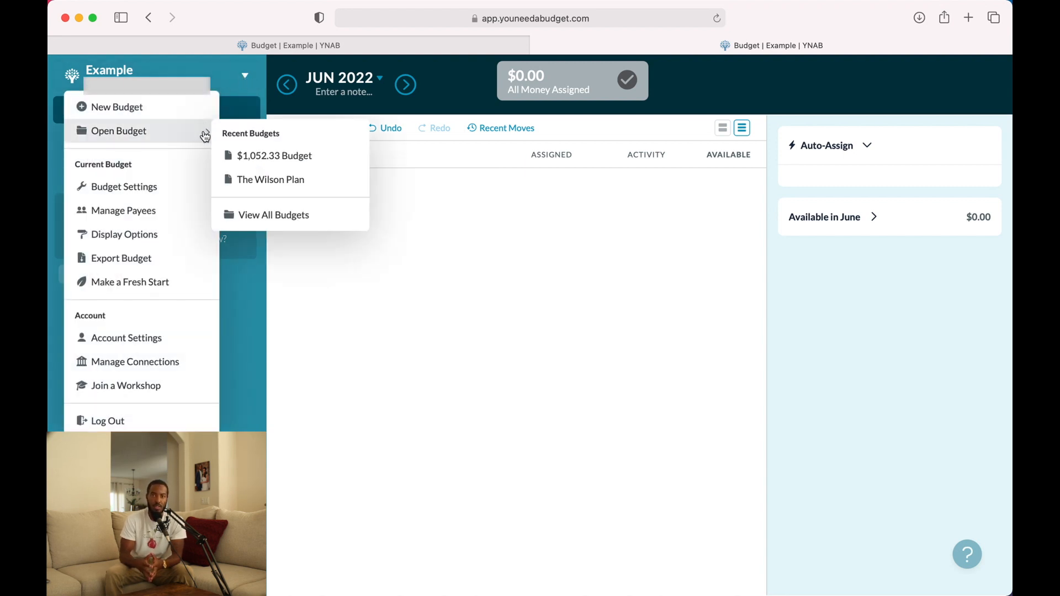
pyautogui.click(236, 180)
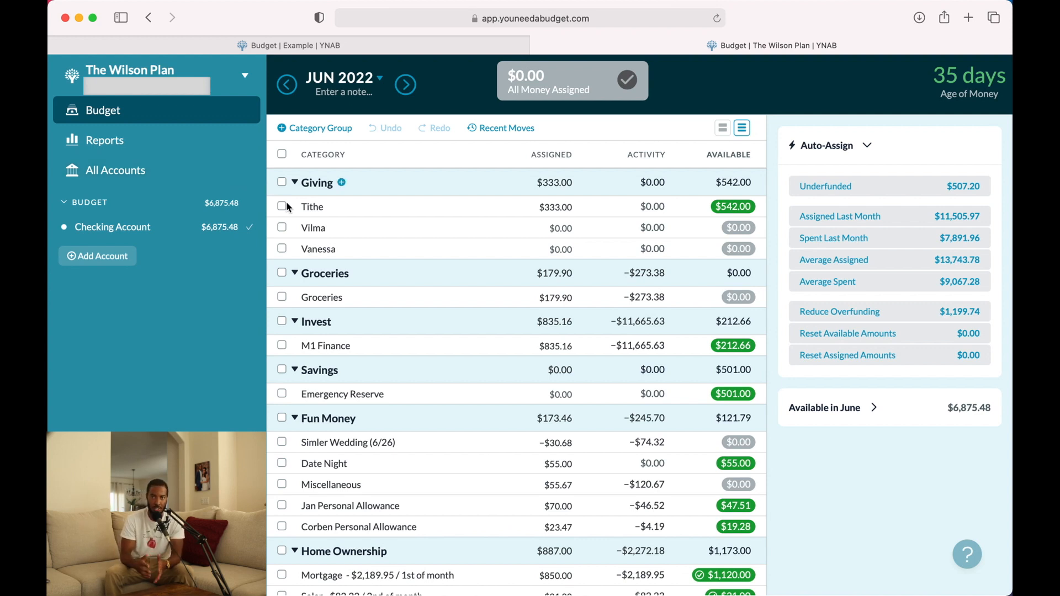
# - Skim all category groups of the family budget from Giving down to Utilities and return to the start of the list
pyautogui.scroll(-3, 297, 215)
pyautogui.scroll(-8, 296, 214)
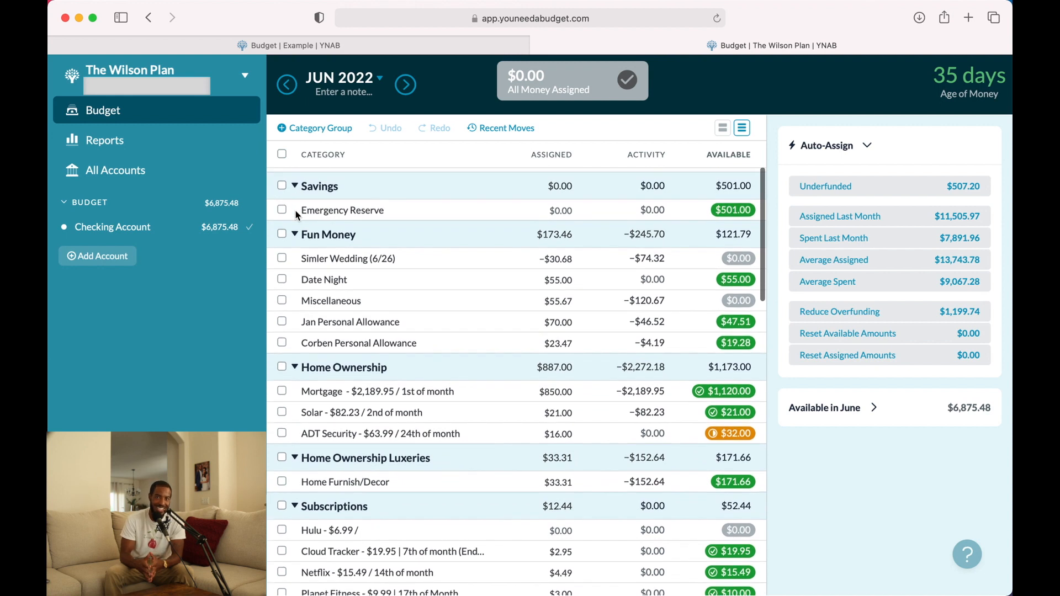
pyautogui.scroll(-10, 296, 215)
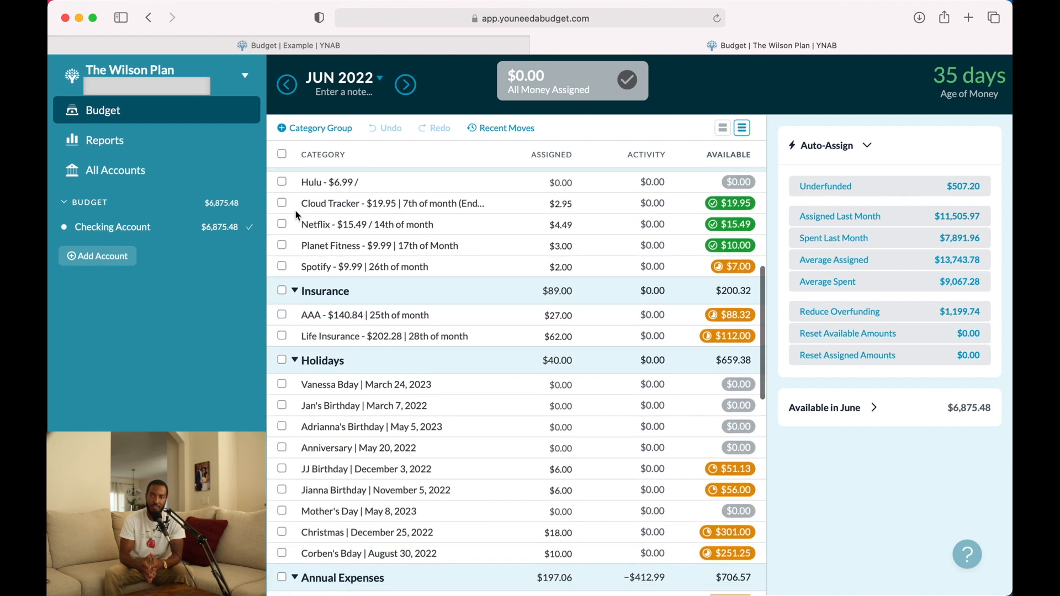
pyautogui.scroll(-17, 296, 215)
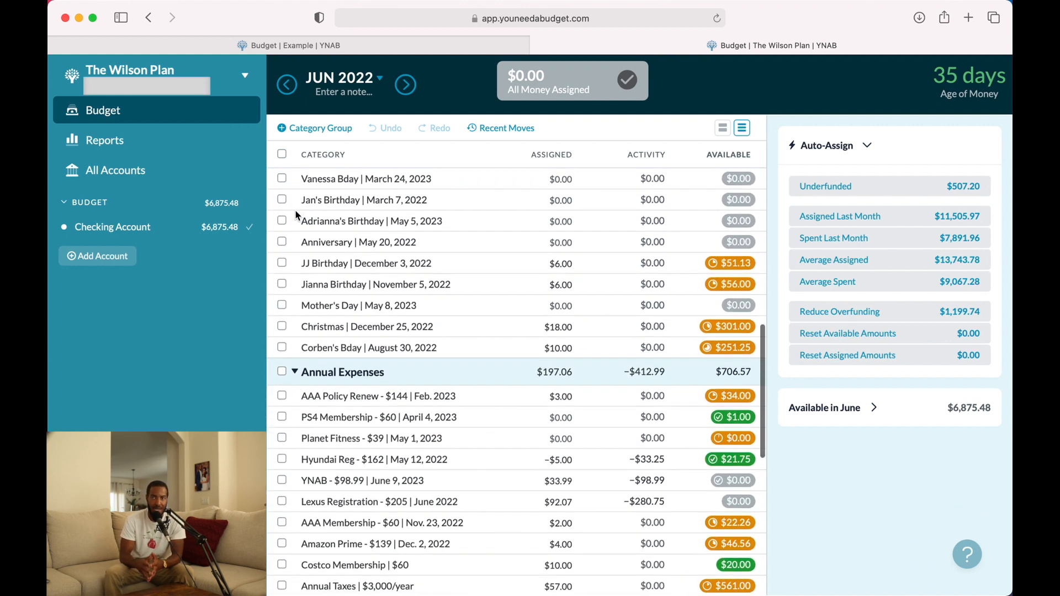
pyautogui.scroll(-4, 296, 215)
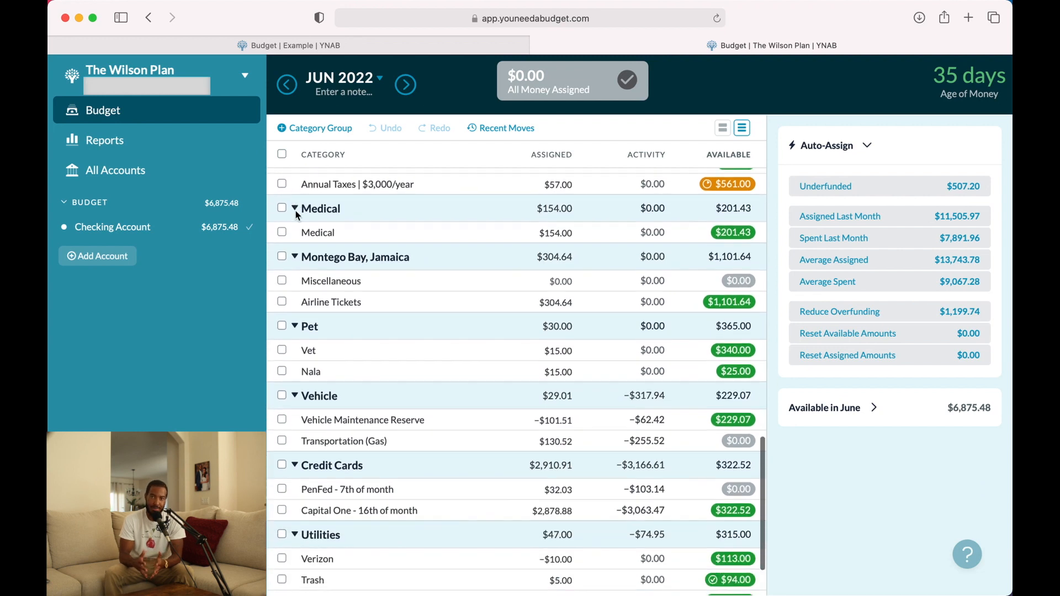
pyautogui.scroll(-2, 296, 215)
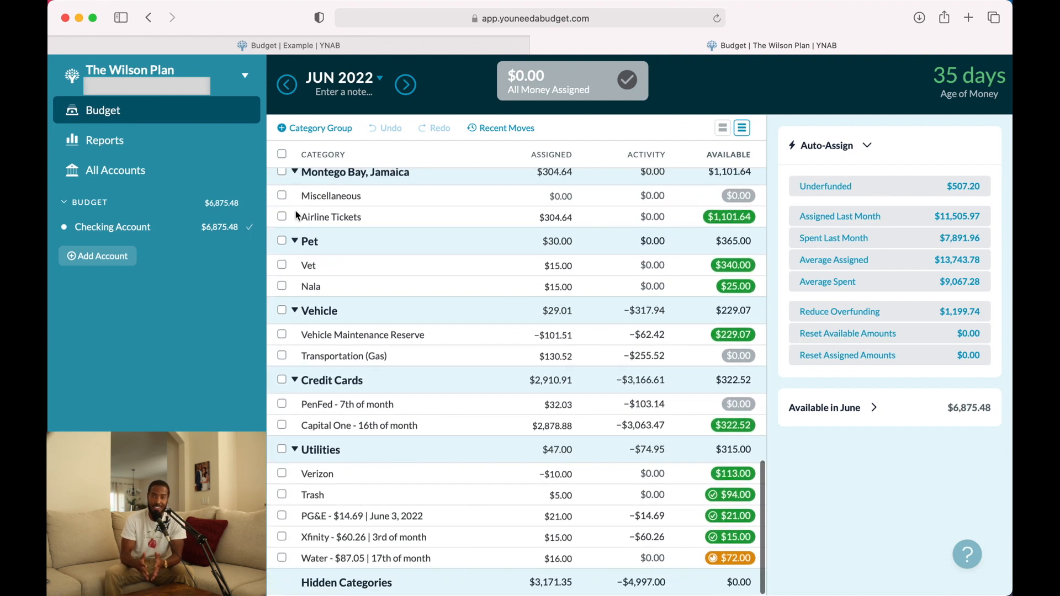
pyautogui.scroll(10, 296, 216)
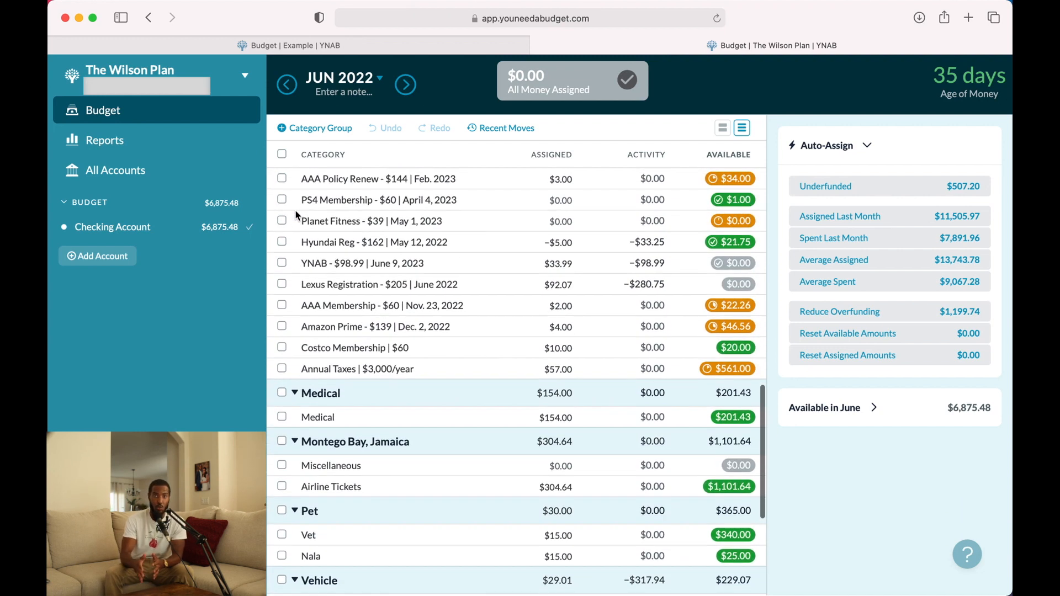
pyautogui.scroll(5, 296, 216)
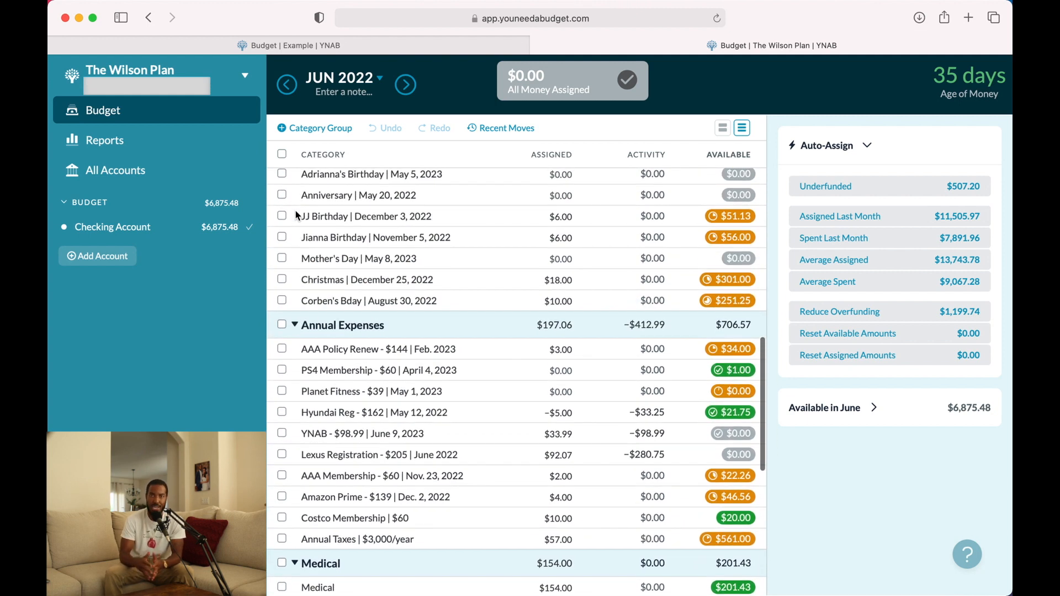
pyautogui.scroll(8, 296, 215)
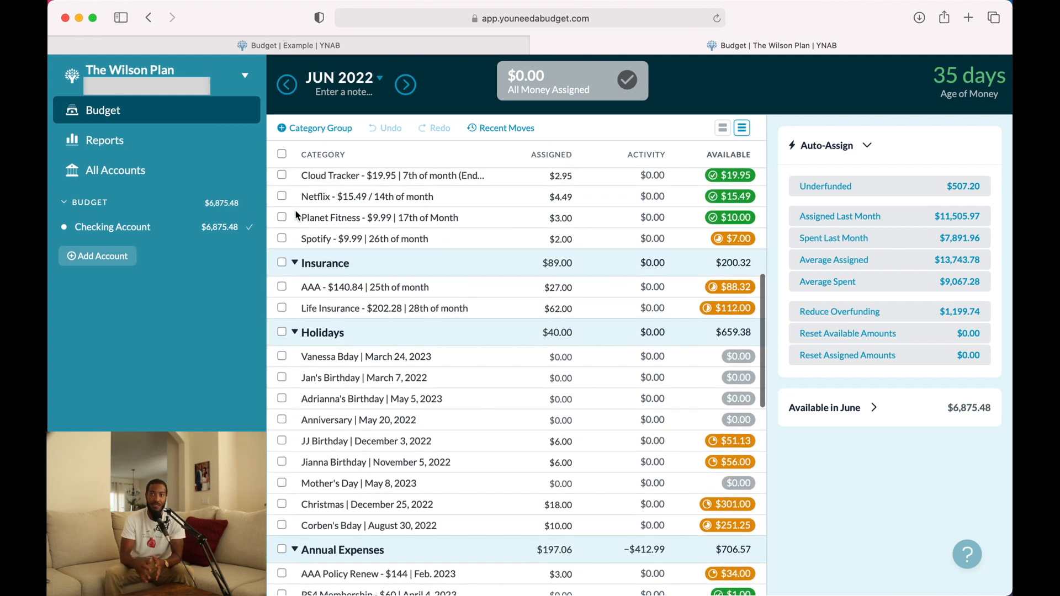
pyautogui.scroll(8, 296, 215)
pyautogui.scroll(9, 296, 216)
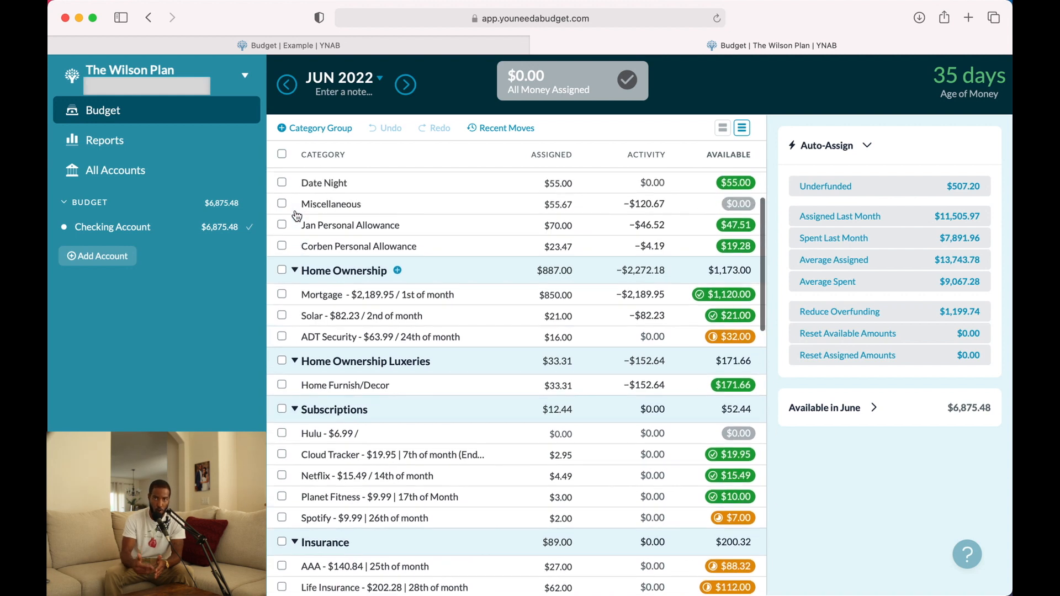
pyautogui.scroll(3, 296, 215)
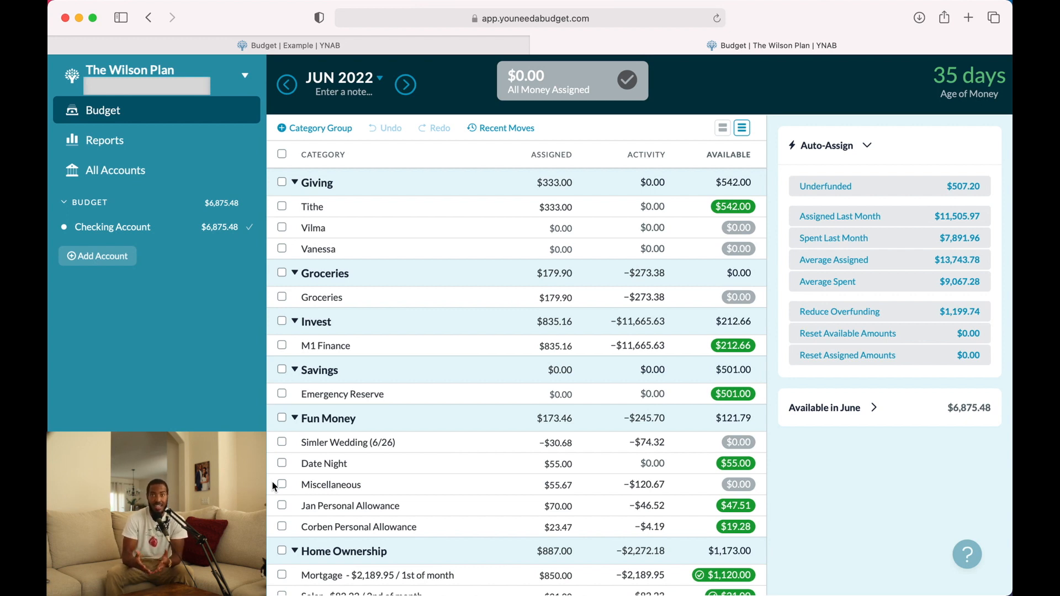
# - Examine the category groups from Fun Money through Holidays, Annual Expenses and Credit Cards to Utilities, including how their categories are named with amounts and due dates
pyautogui.scroll(-4, 275, 486)
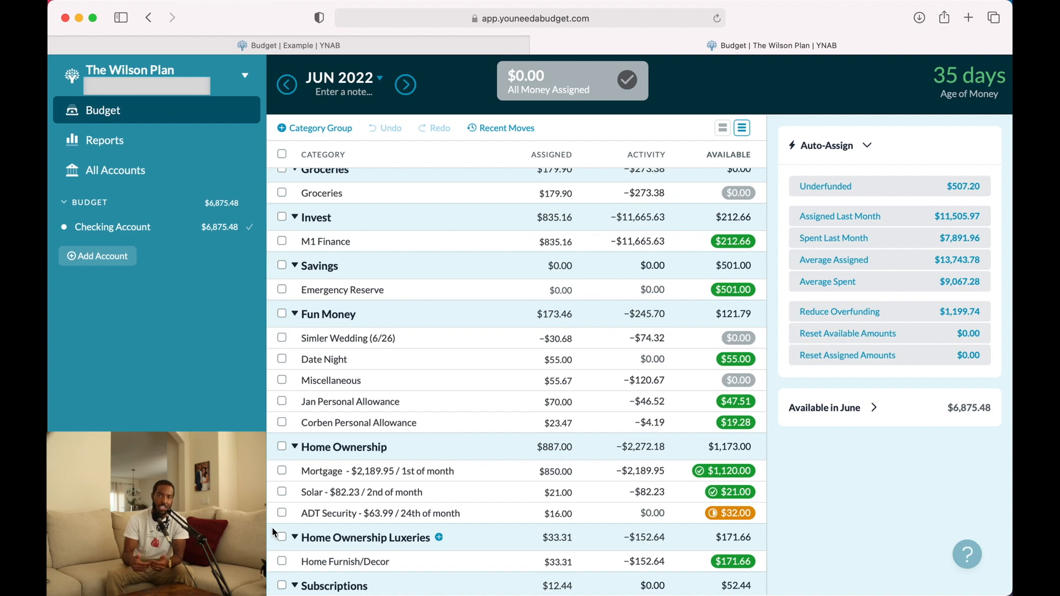
pyautogui.scroll(-6, 274, 533)
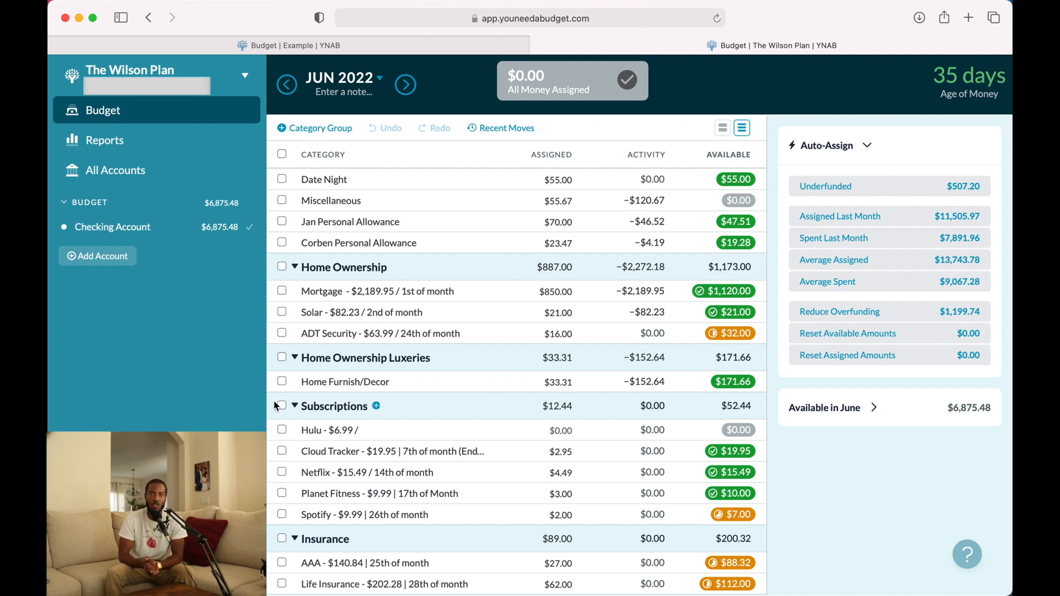
pyautogui.scroll(-5, 276, 405)
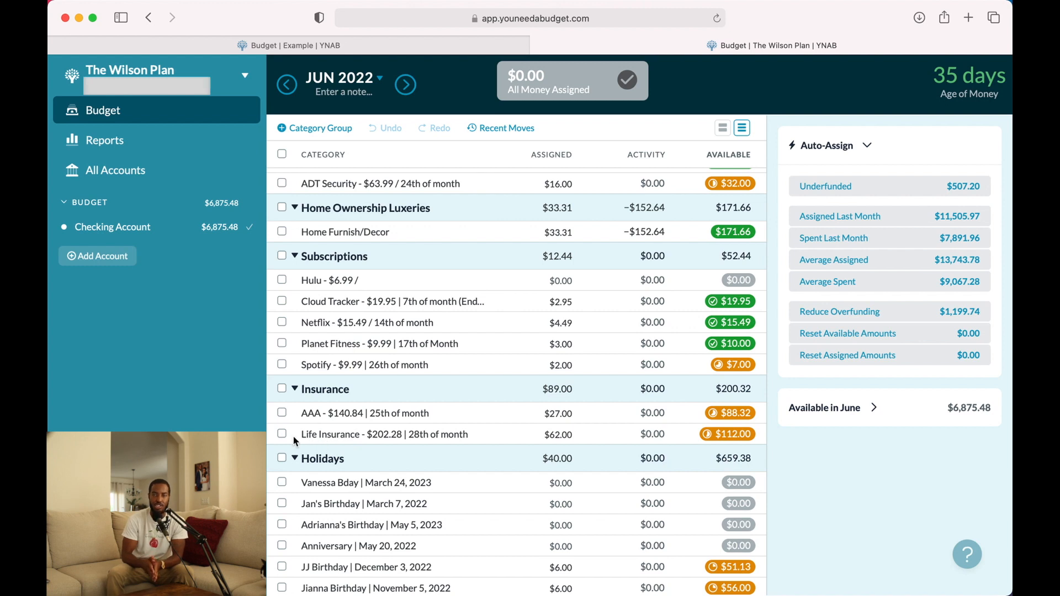
pyautogui.scroll(-5, 274, 440)
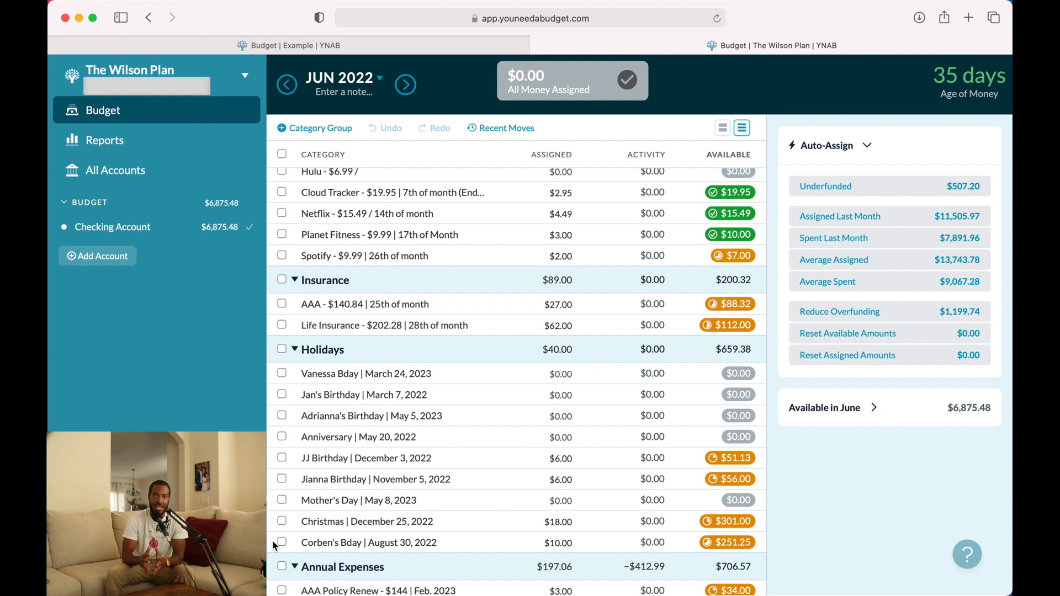
pyautogui.scroll(-5, 275, 545)
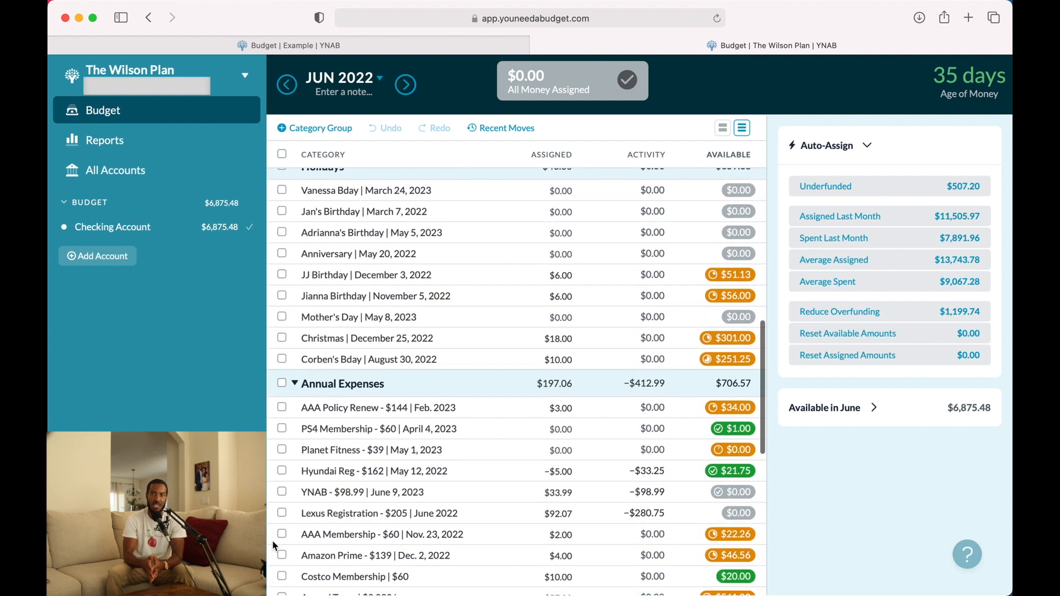
pyautogui.scroll(-1, 274, 545)
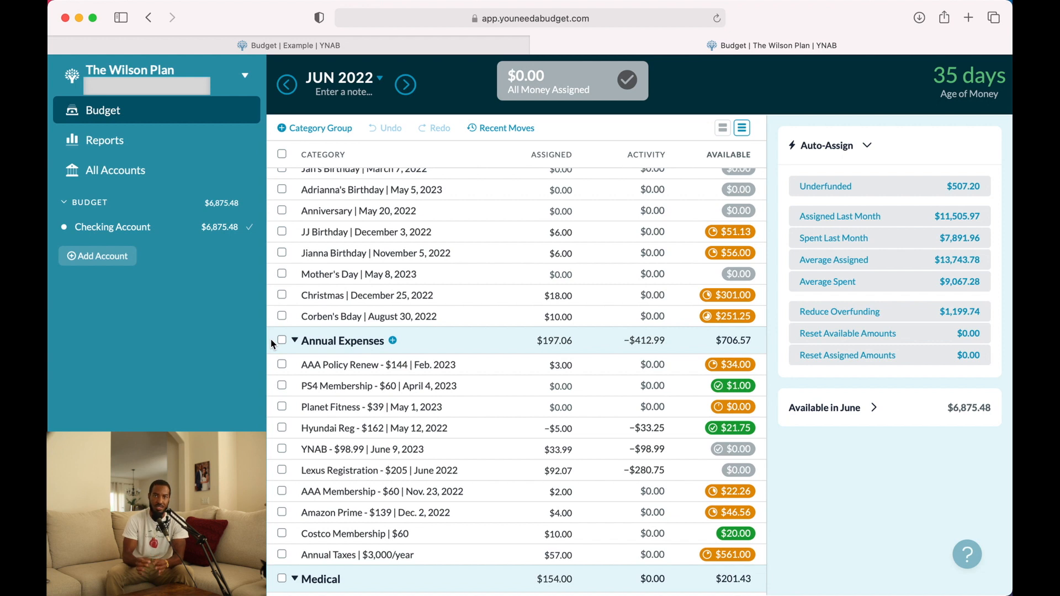
pyautogui.scroll(-5, 271, 339)
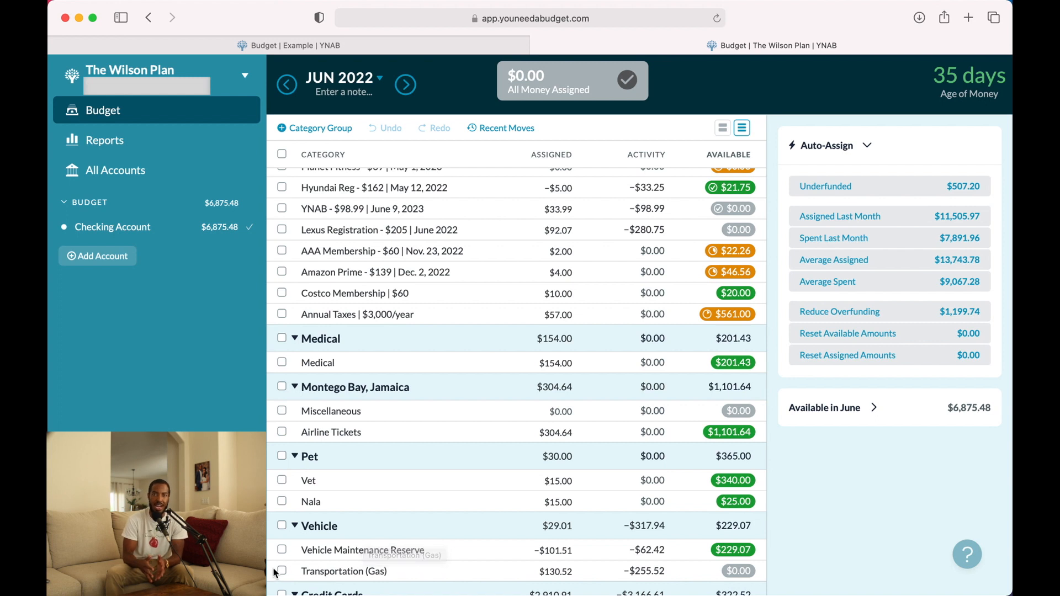
pyautogui.scroll(-5, 276, 569)
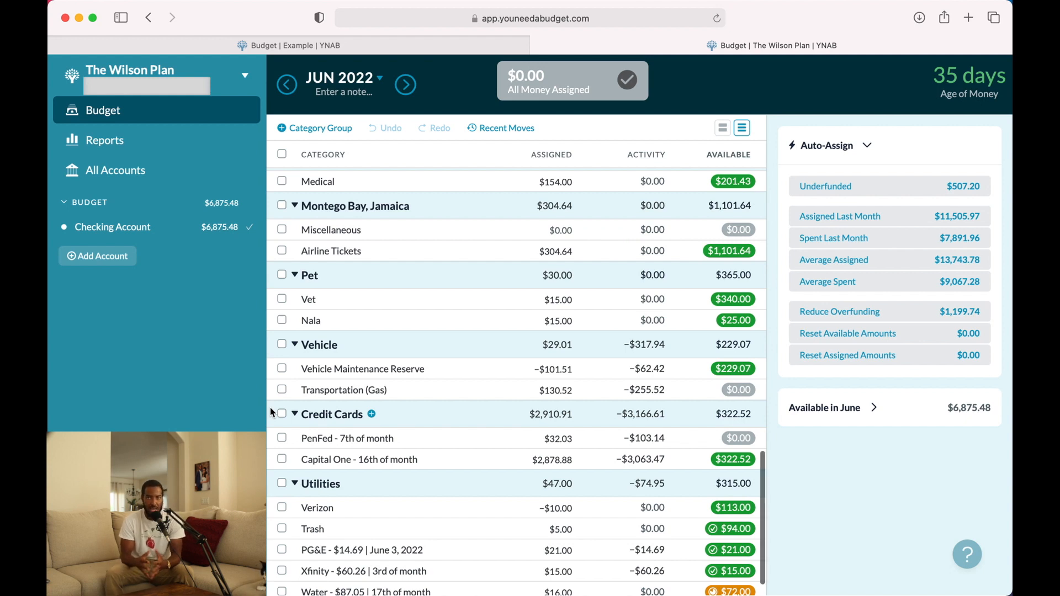
pyautogui.scroll(-2, 271, 413)
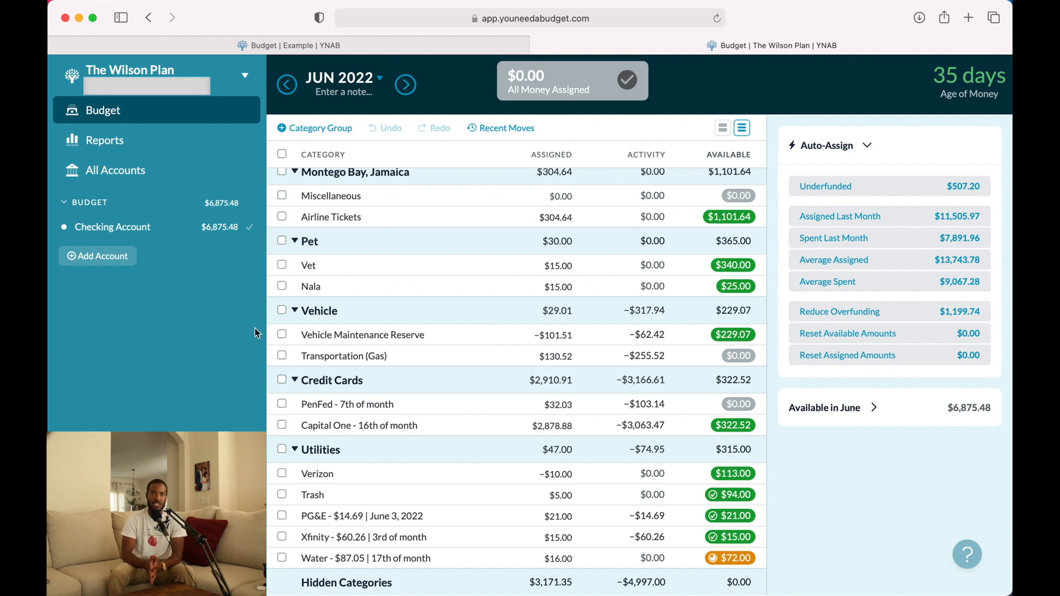
# - Switch from the family's plan back to the Example budget among the recent budgets
pyautogui.click(245, 75)
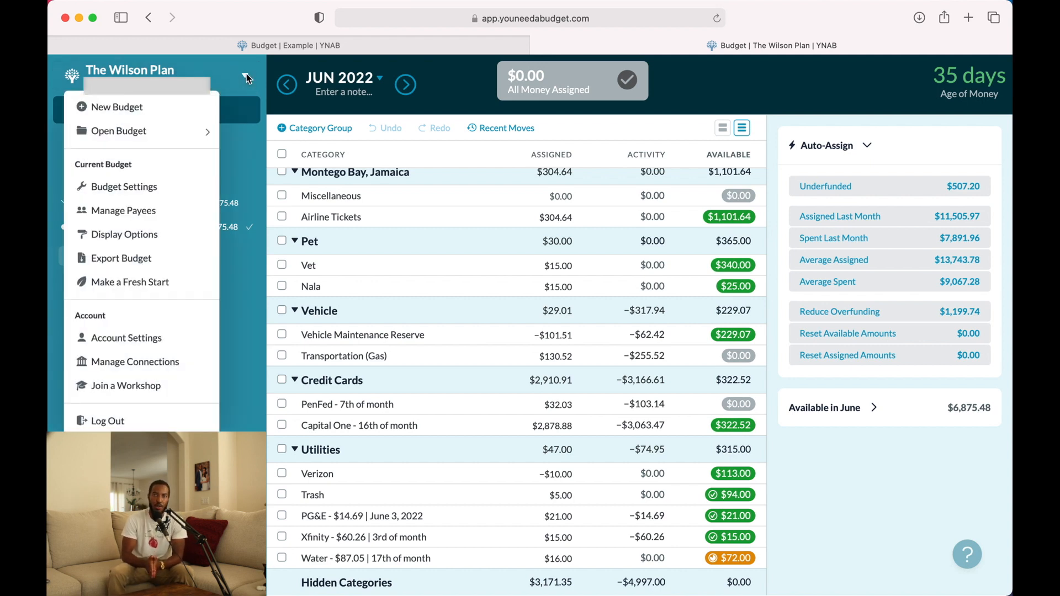
pyautogui.moveTo(208, 131)
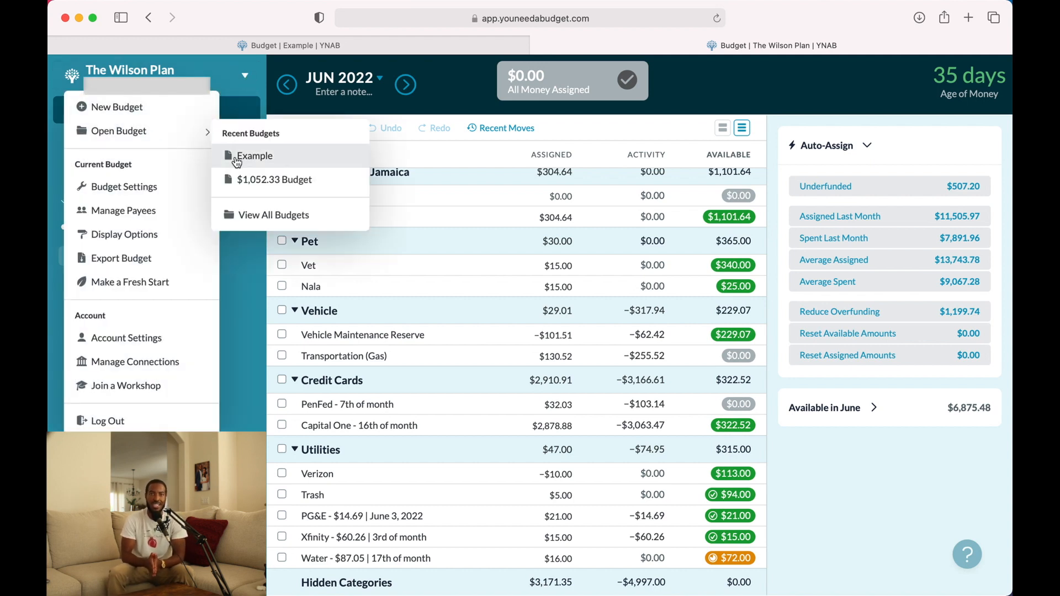
pyautogui.click(236, 159)
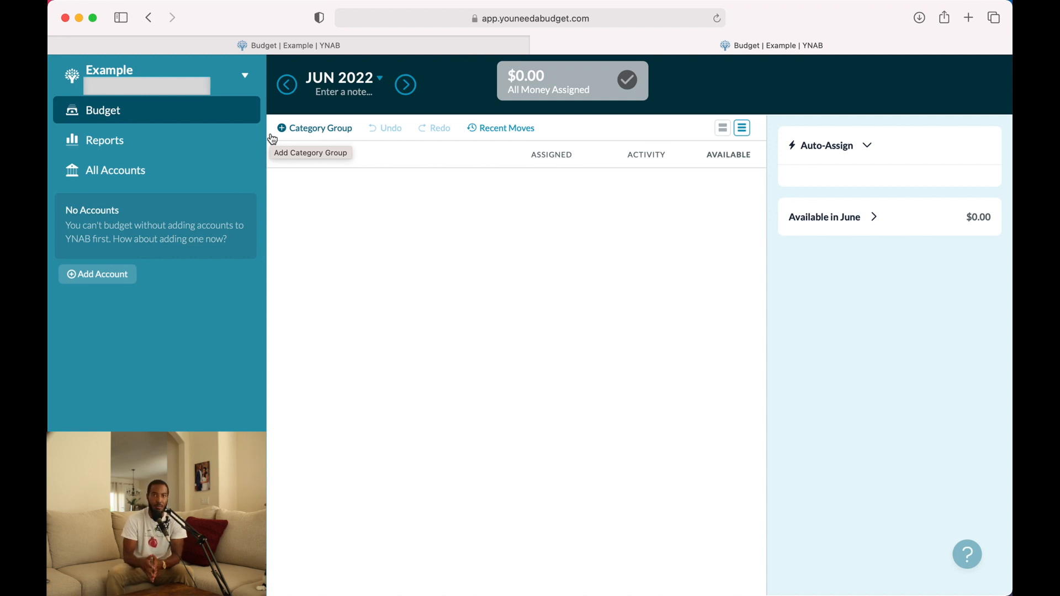
# - Add a category group named "Home Ownership" to the Example budget
pyautogui.click(302, 133)
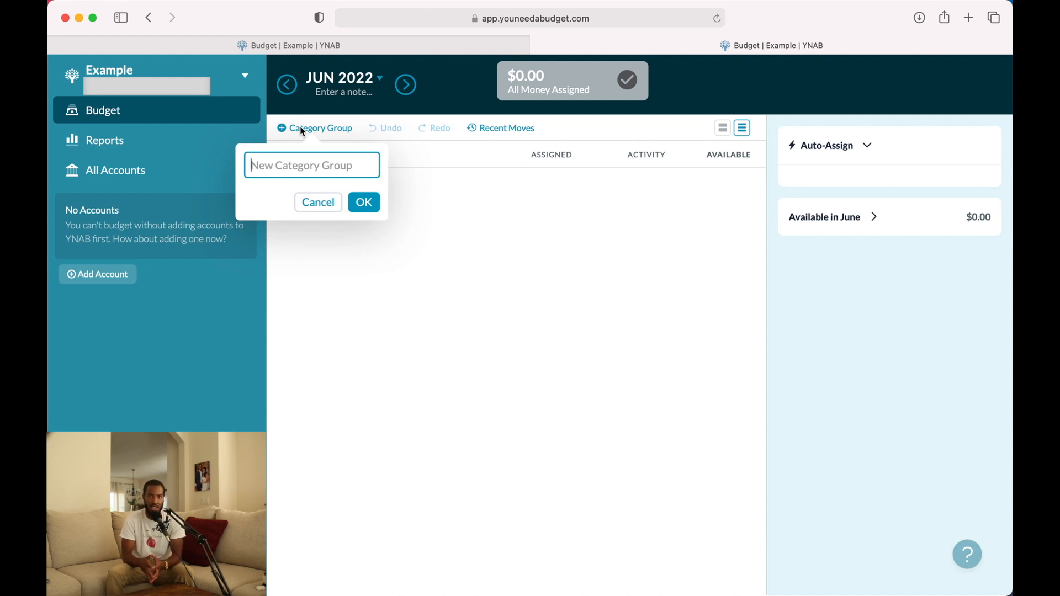
pyautogui.write('Home')
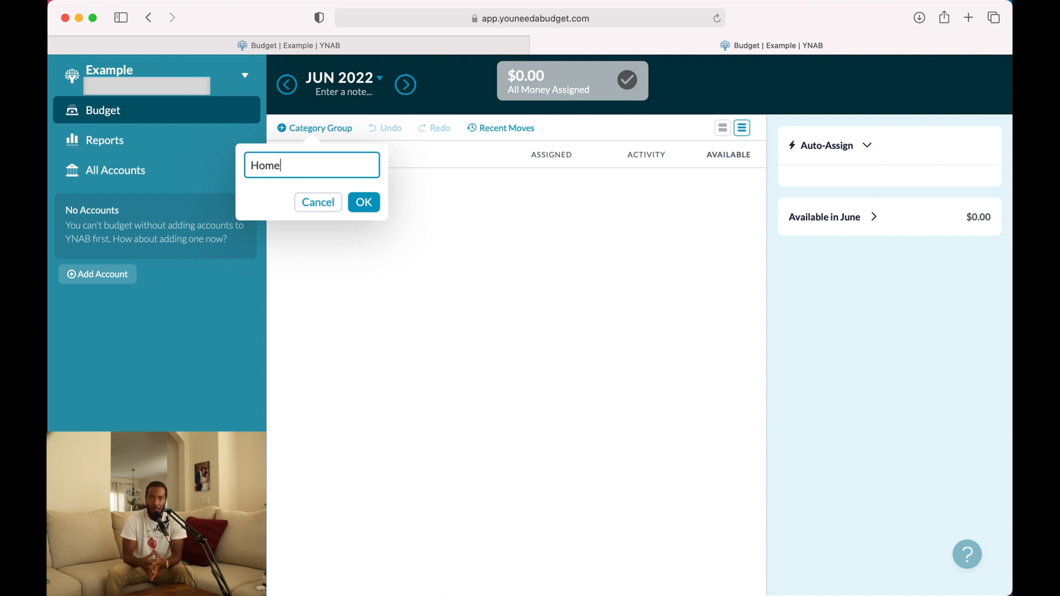
pyautogui.write(' Ownership')
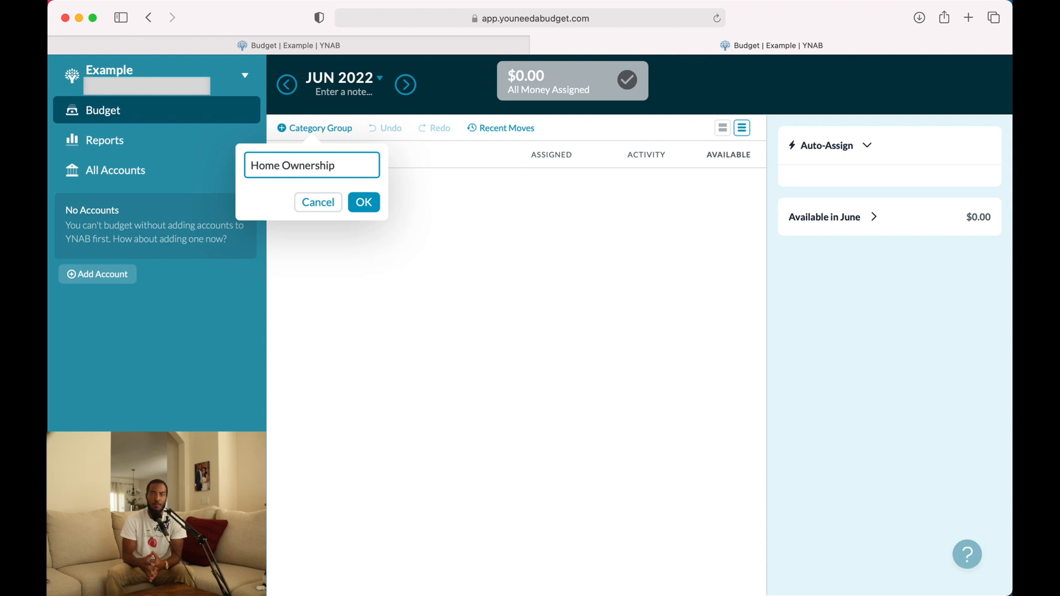
pyautogui.press('Return')
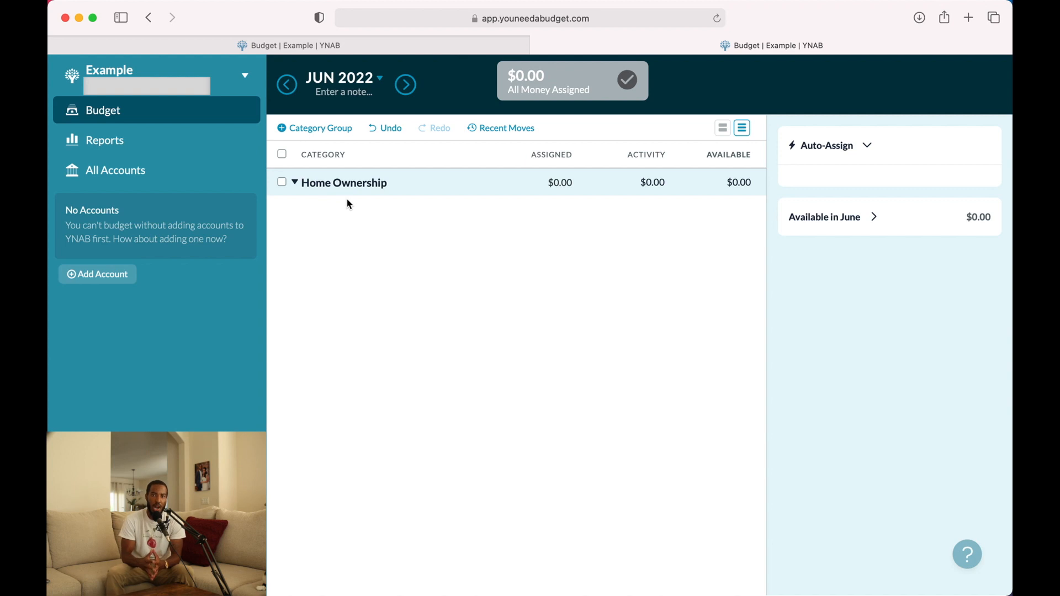
# - Add a category named "Mortgage - $2,189.95 / 1st of Month" to the Home Ownership group
pyautogui.click(396, 183)
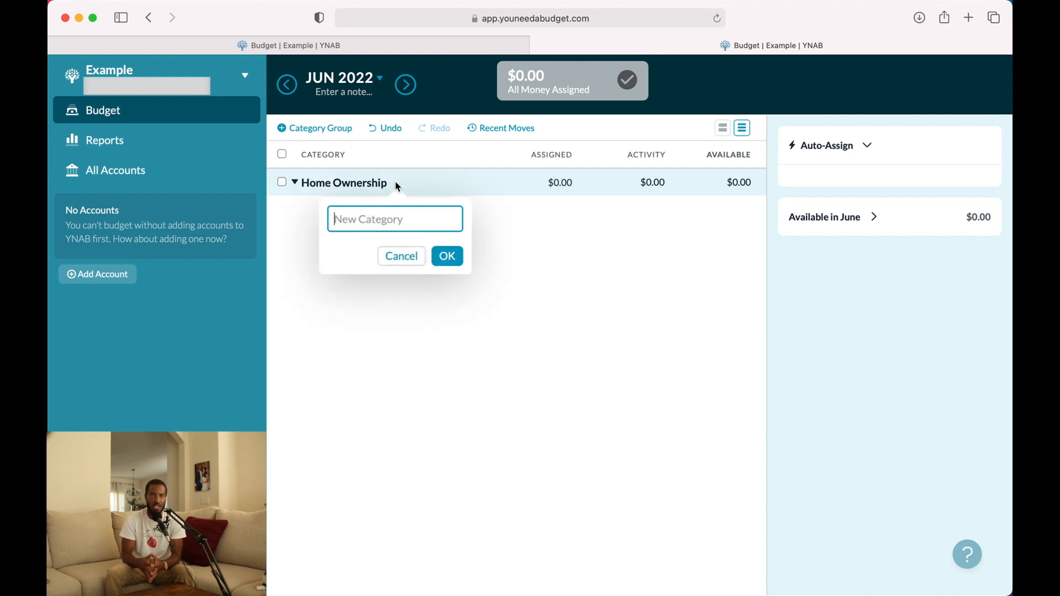
pyautogui.write('Mortgage ')
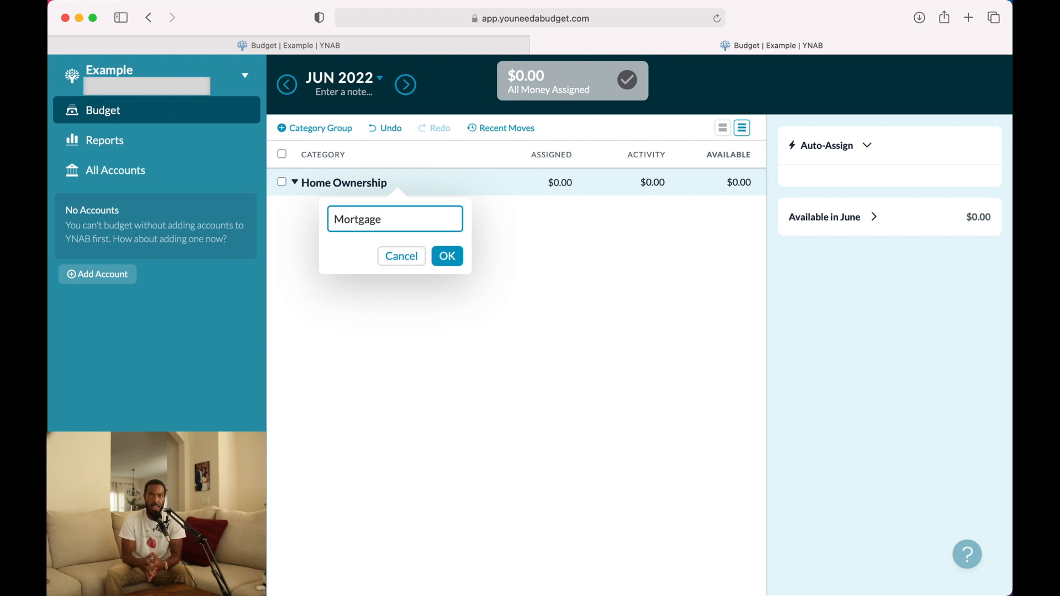
pyautogui.write('-')
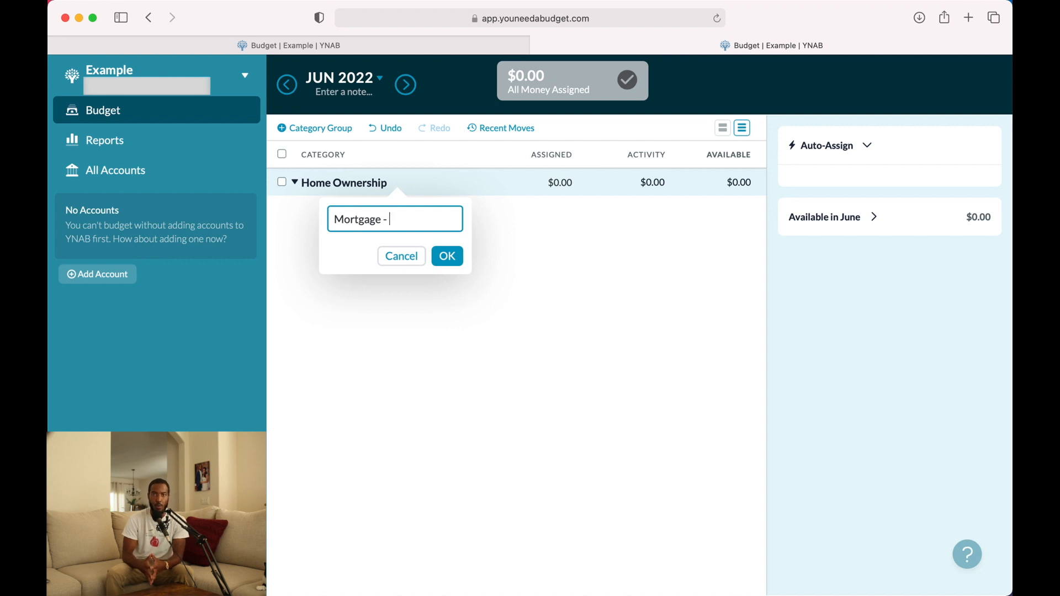
pyautogui.write(' $')
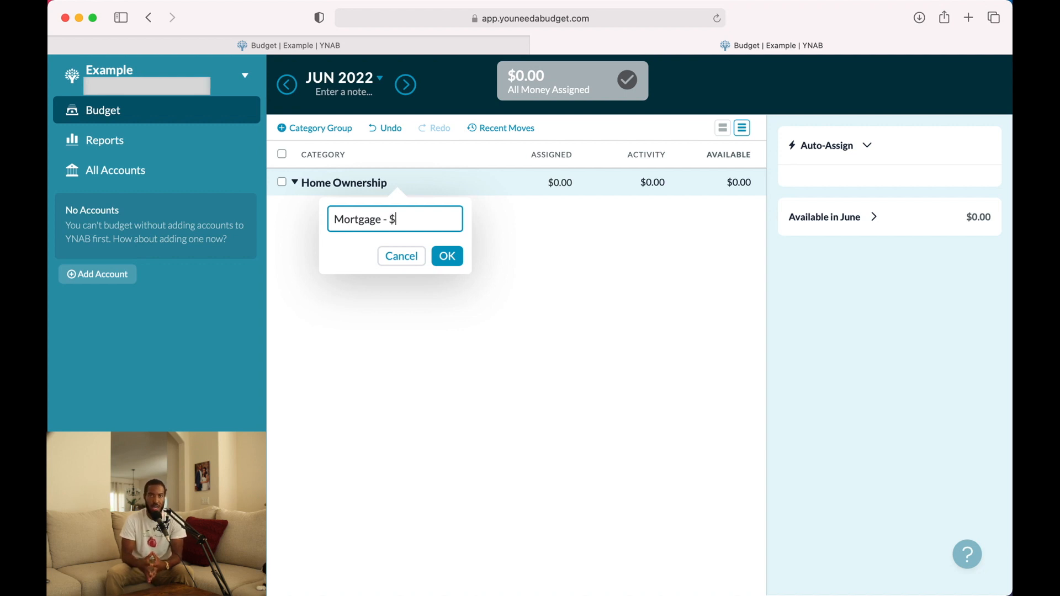
pyautogui.write('2,19')
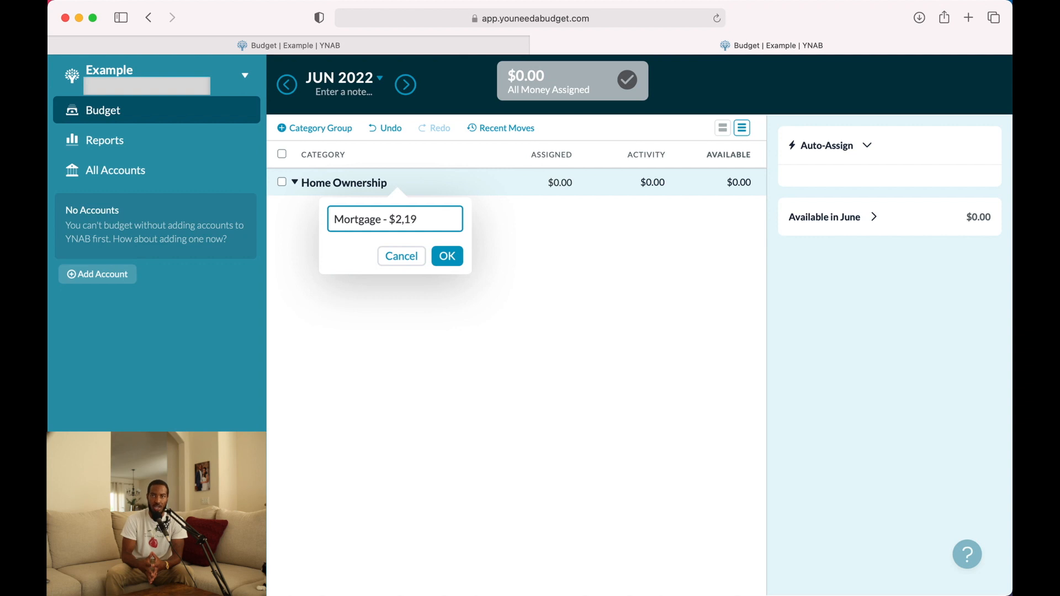
pyautogui.press('BackSpace')
pyautogui.write('89')
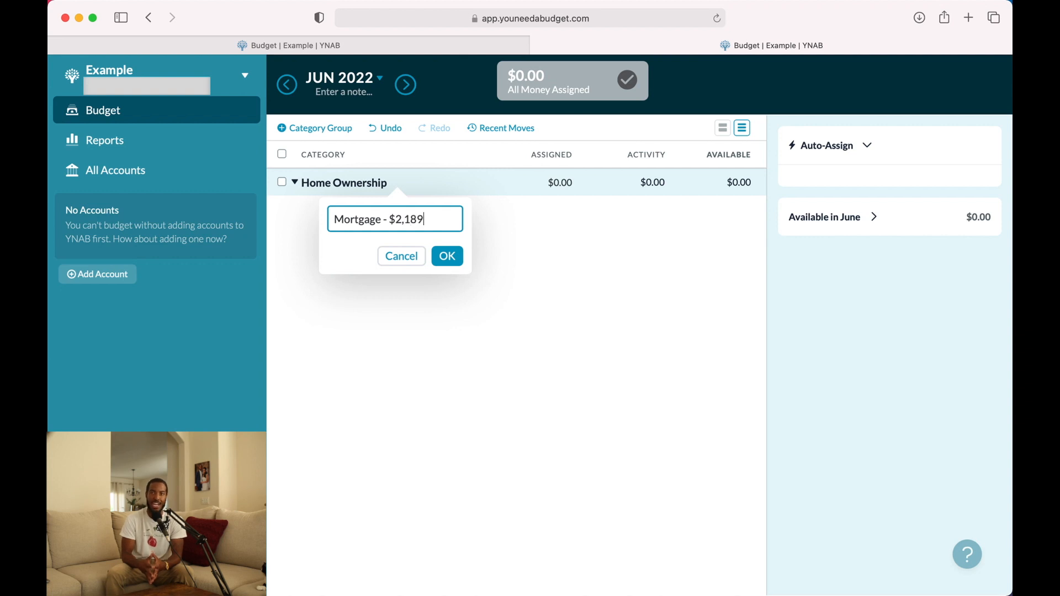
pyautogui.write('.95')
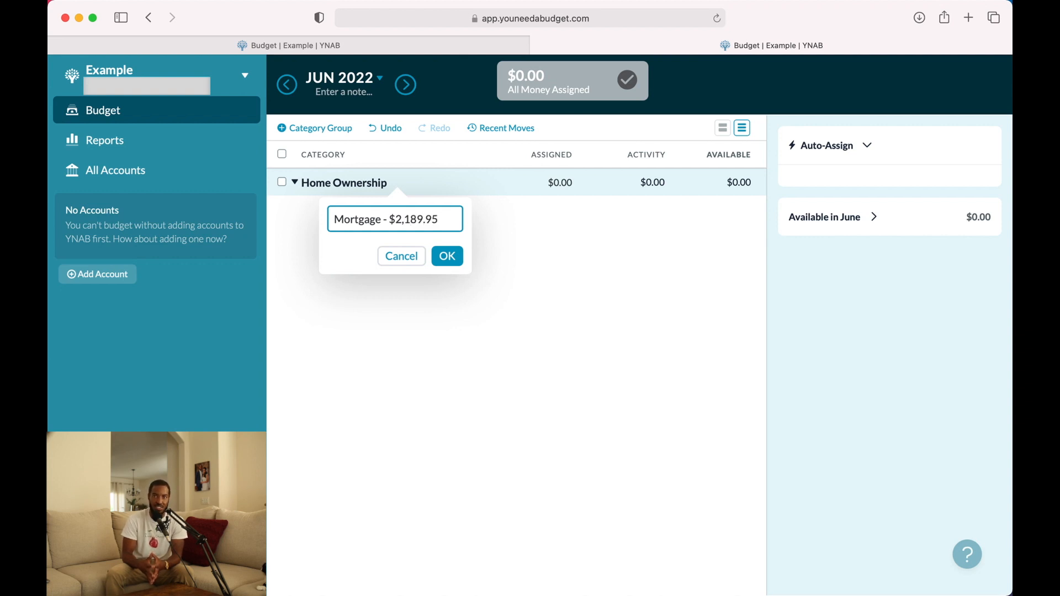
pyautogui.write(' /')
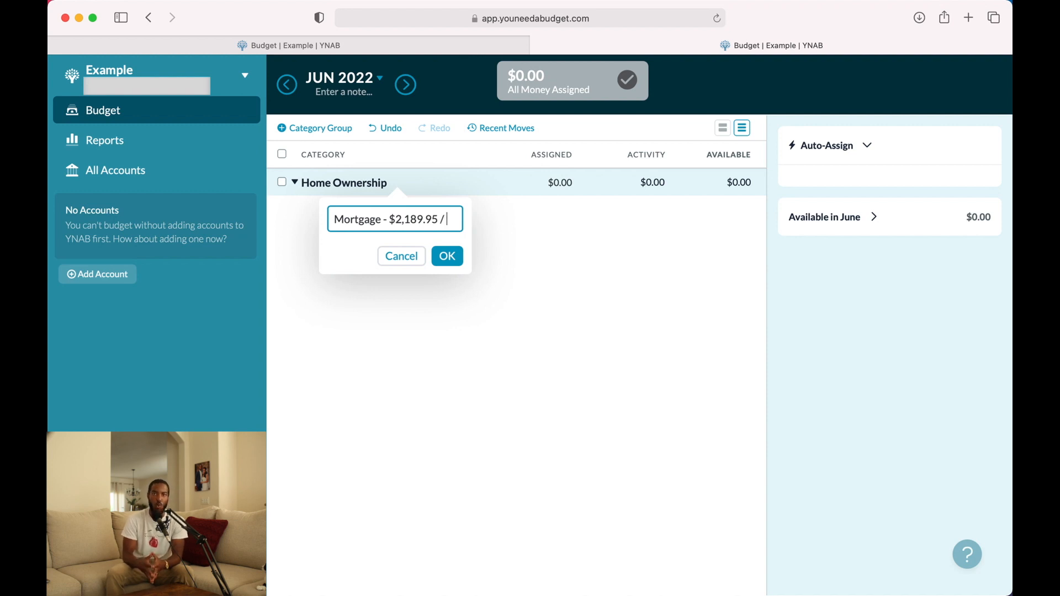
pyautogui.write('1s')
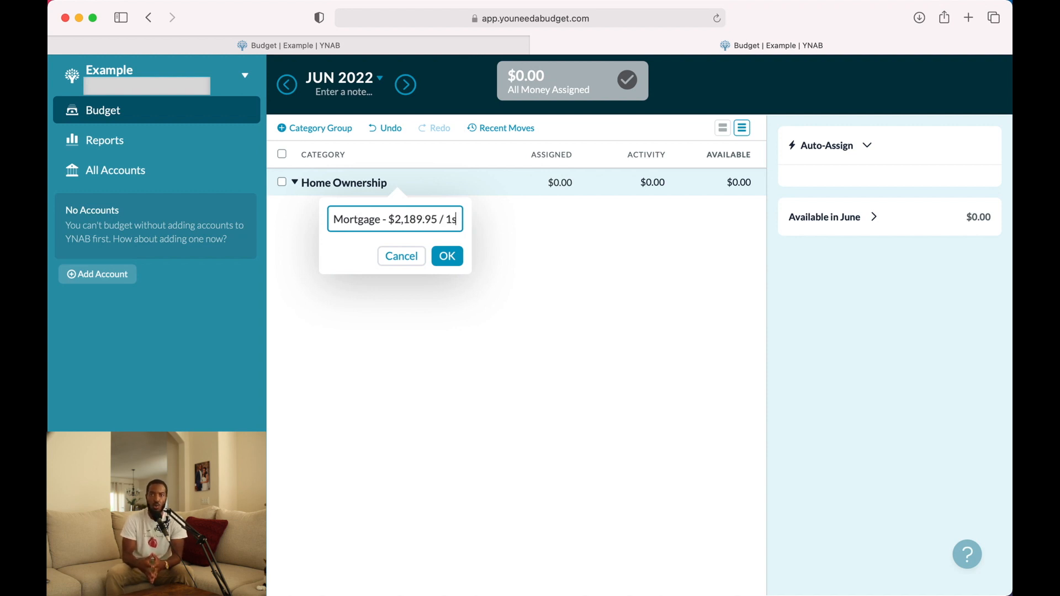
pyautogui.write('t of Month')
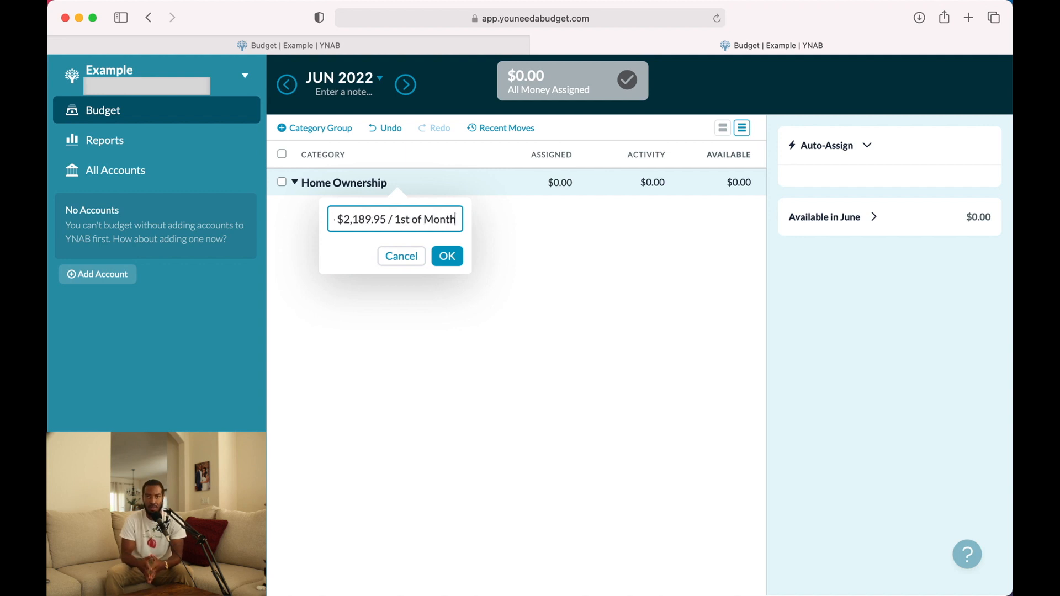
pyautogui.press('Return')
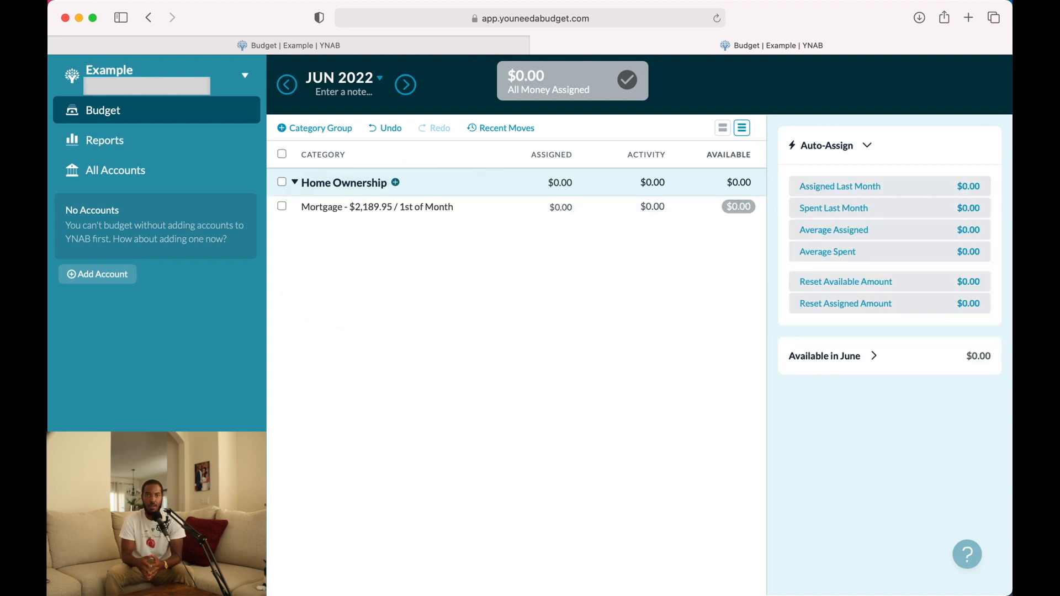
# - Add a category named "ADT - $63.99 / 24th of Month" to the Home Ownership group
pyautogui.click(396, 183)
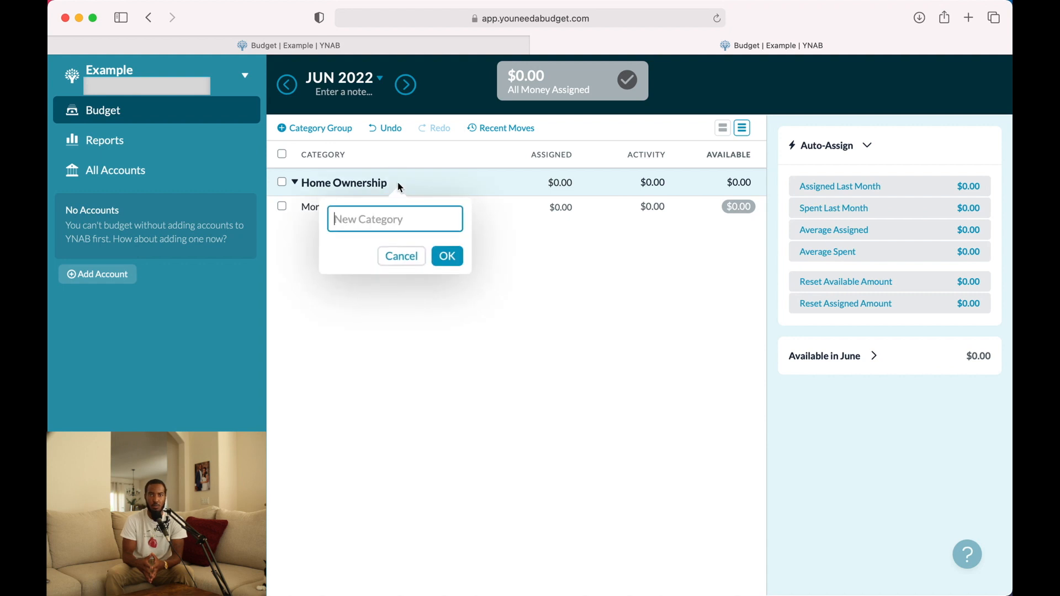
pyautogui.write('ADT ')
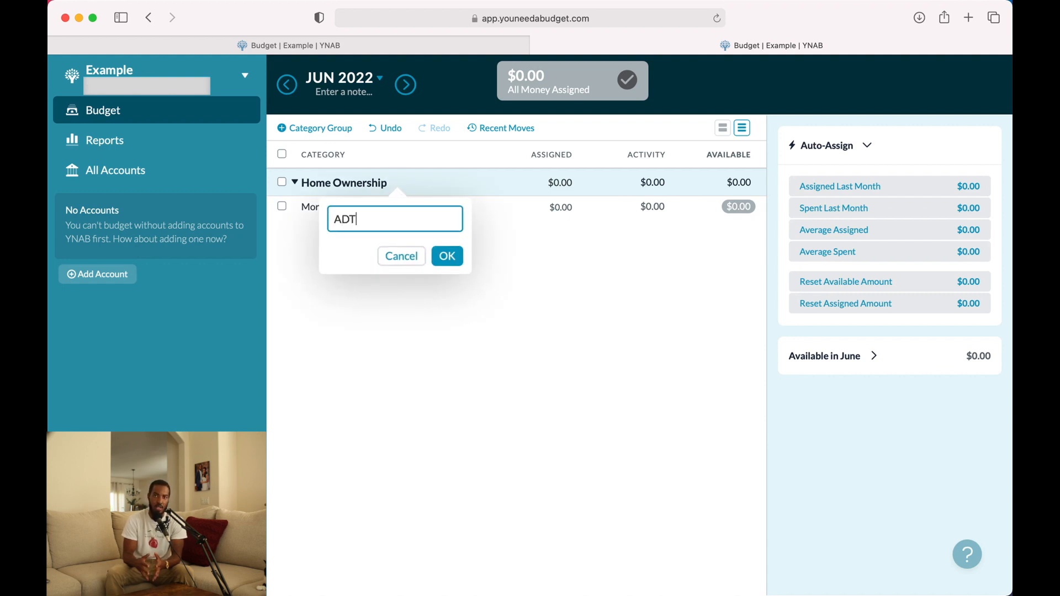
pyautogui.write('- ')
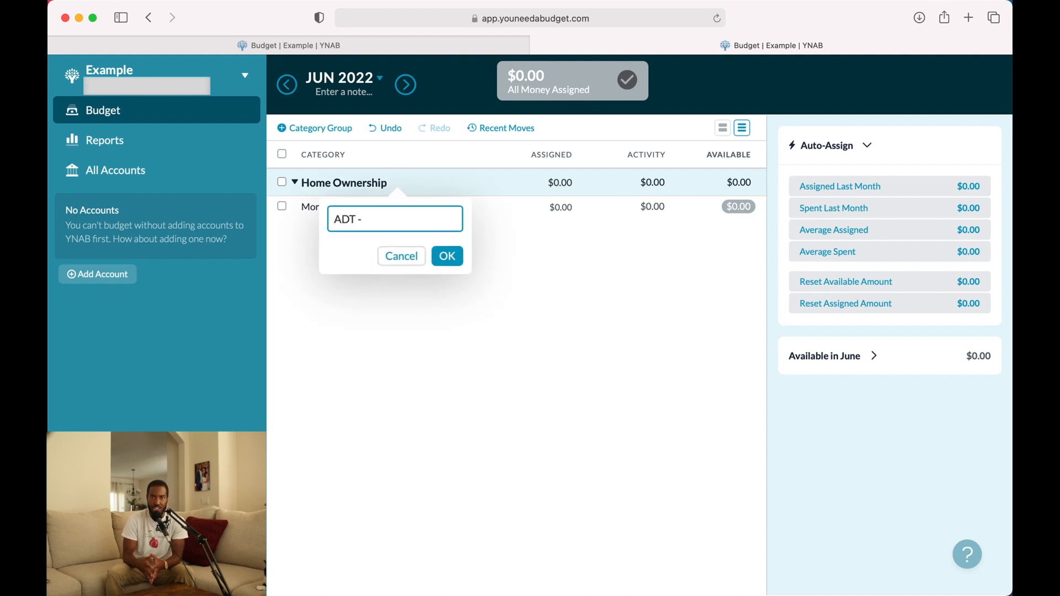
pyautogui.write('$6')
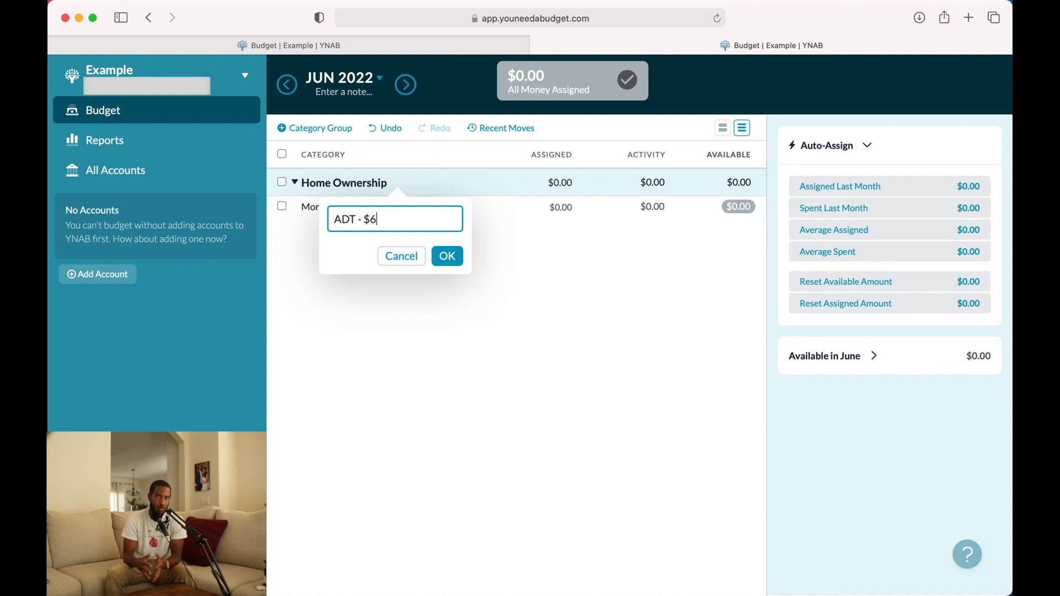
pyautogui.write('3.99')
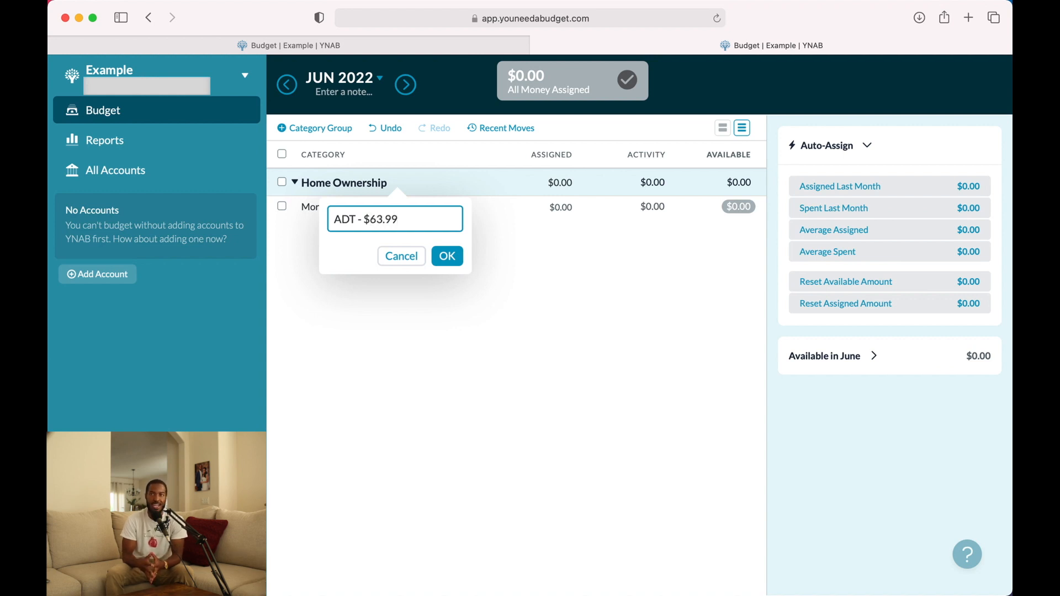
pyautogui.write(' / ')
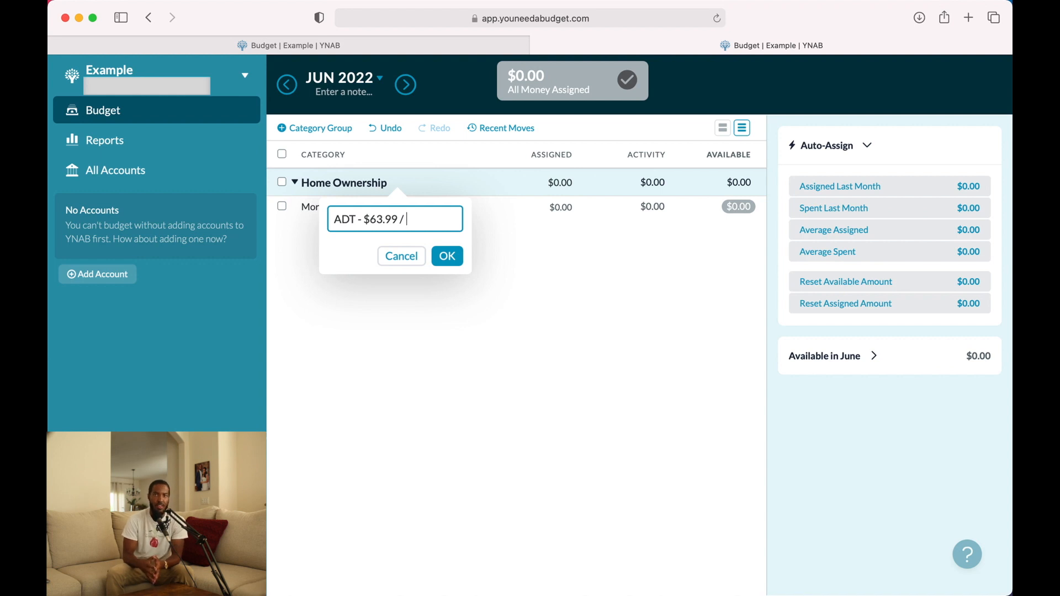
pyautogui.write('24')
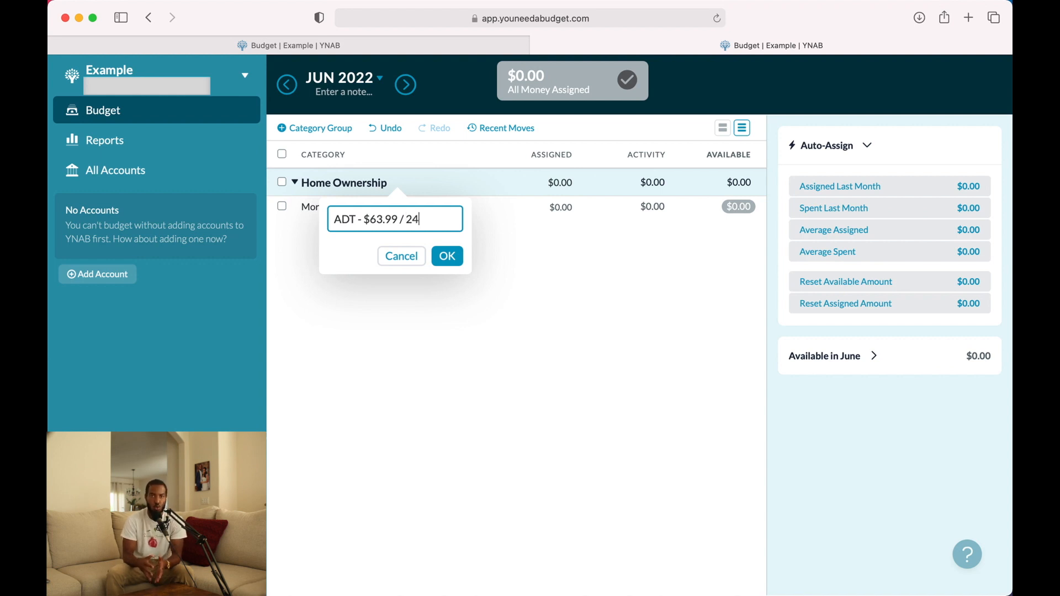
pyautogui.write('th of Month')
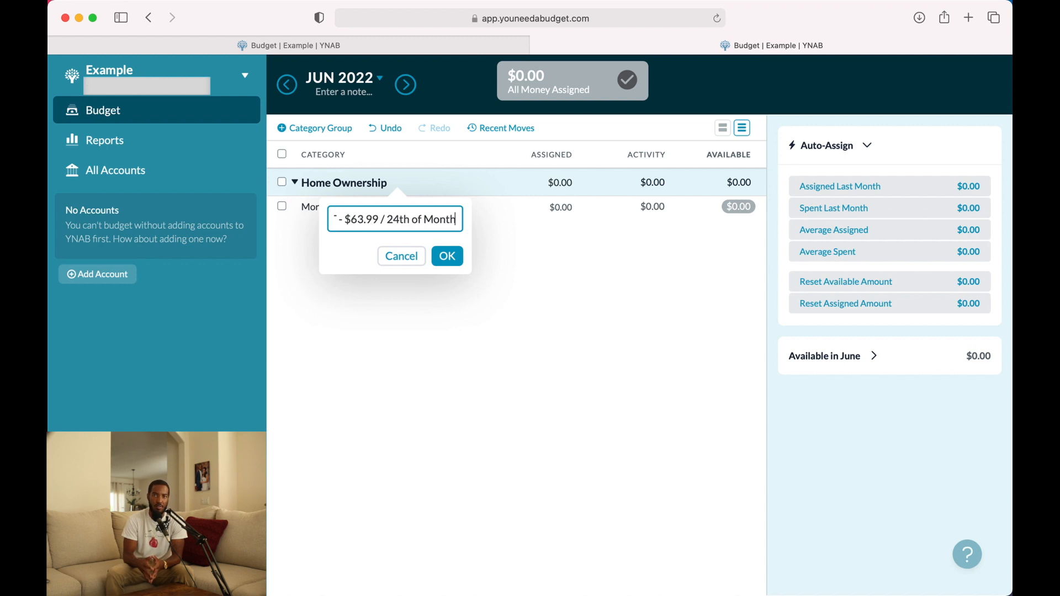
pyautogui.press('Return')
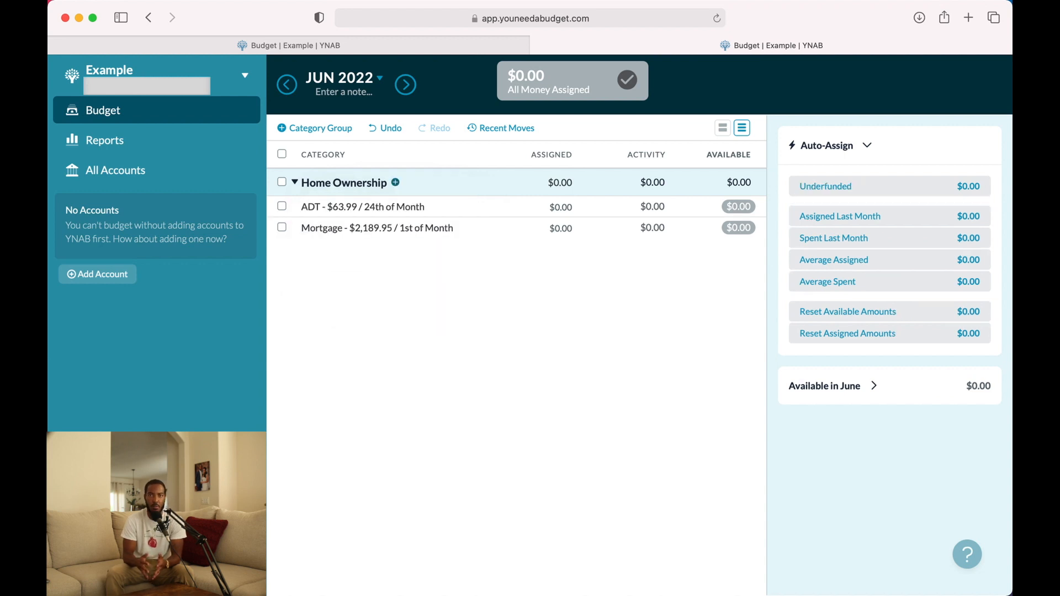
# - Add a category named "Solar - $82.23 / 2nd of Month" to the Home Ownership group
pyautogui.click(396, 182)
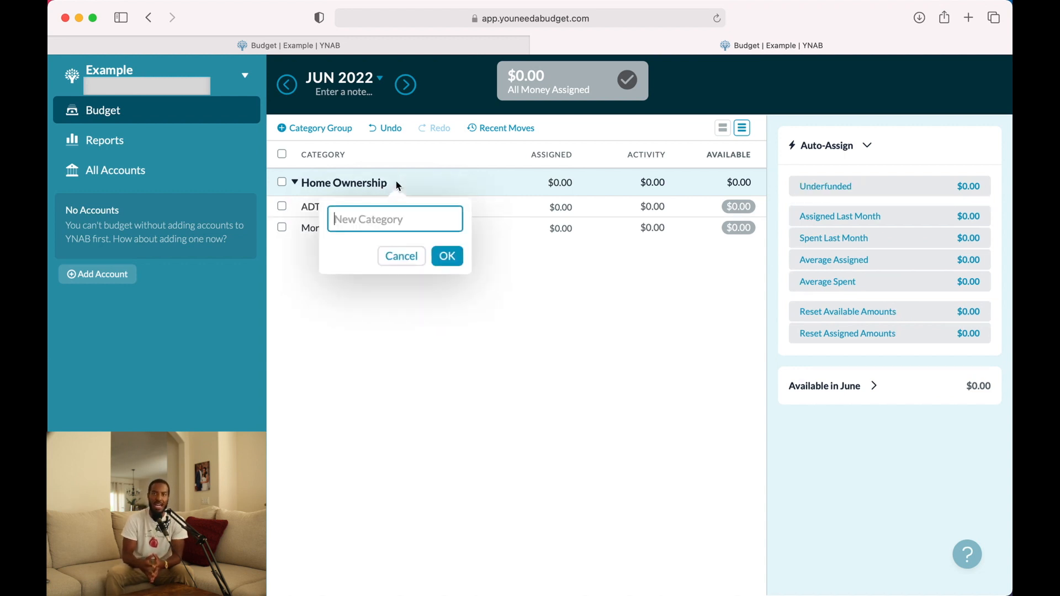
pyautogui.write('Solar')
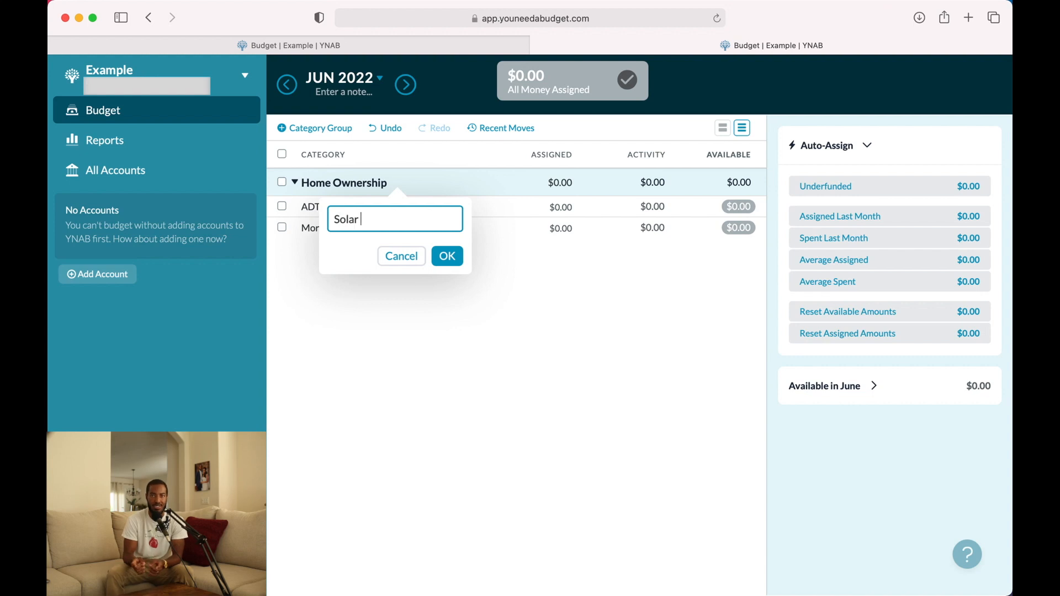
pyautogui.write(' - ')
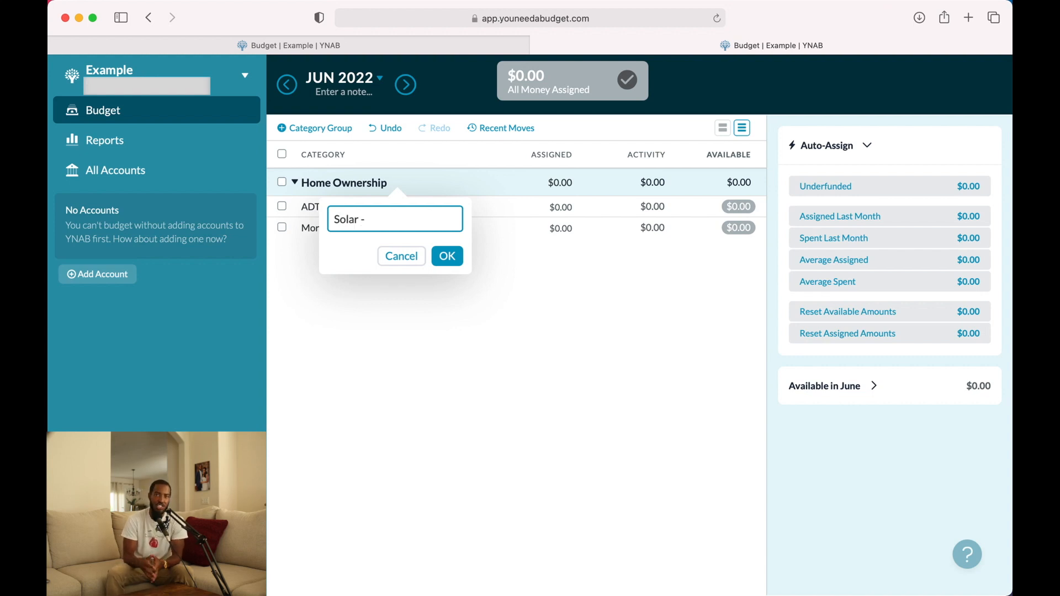
pyautogui.write('$82.23')
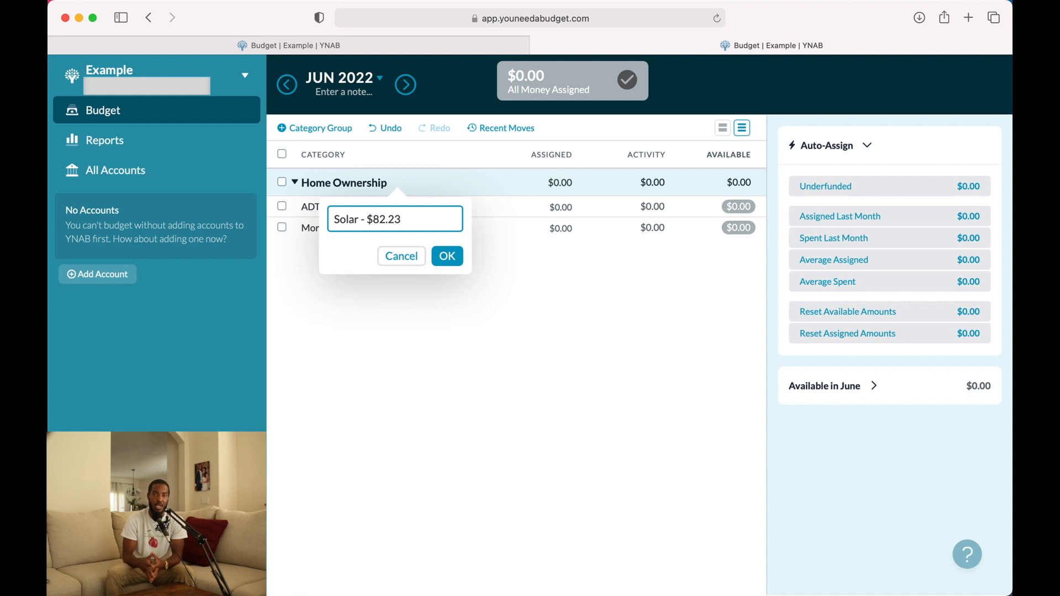
pyautogui.write(' / 2nd ')
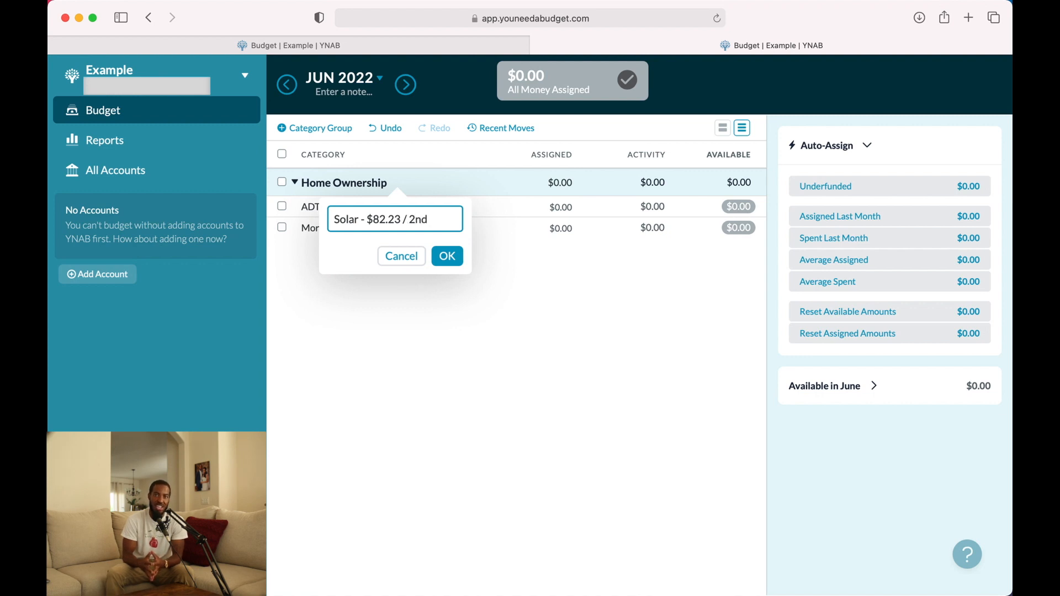
pyautogui.write('of Mon')
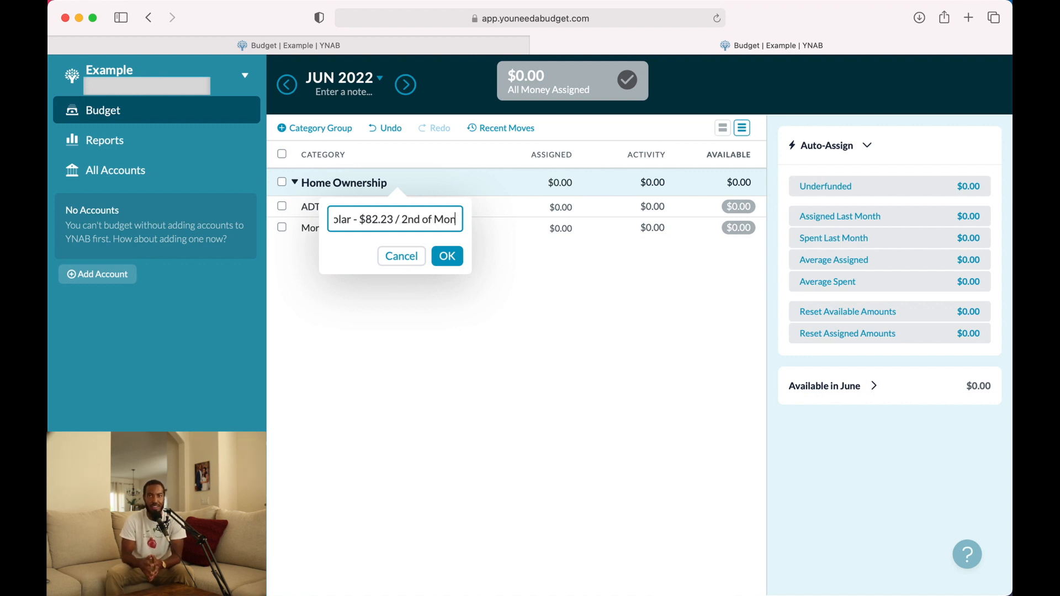
pyautogui.write('th')
pyautogui.press('Return')
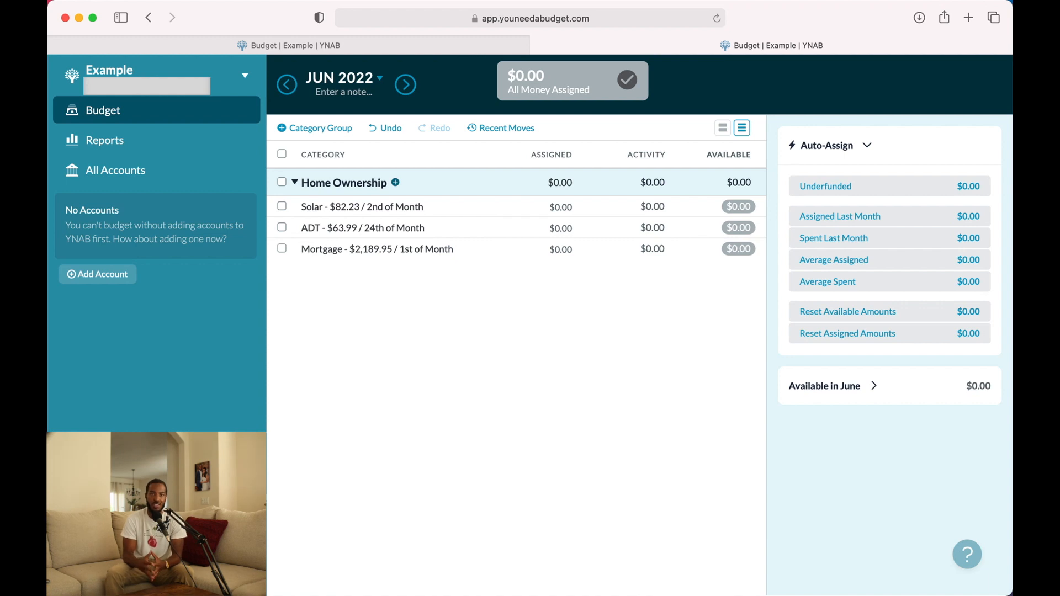
# - Move the Mortgage category above Solar and ADT, to the start of the Home Ownership group
pyautogui.click(366, 250)
pyautogui.moveTo(364, 253); pyautogui.dragTo(360, 207)
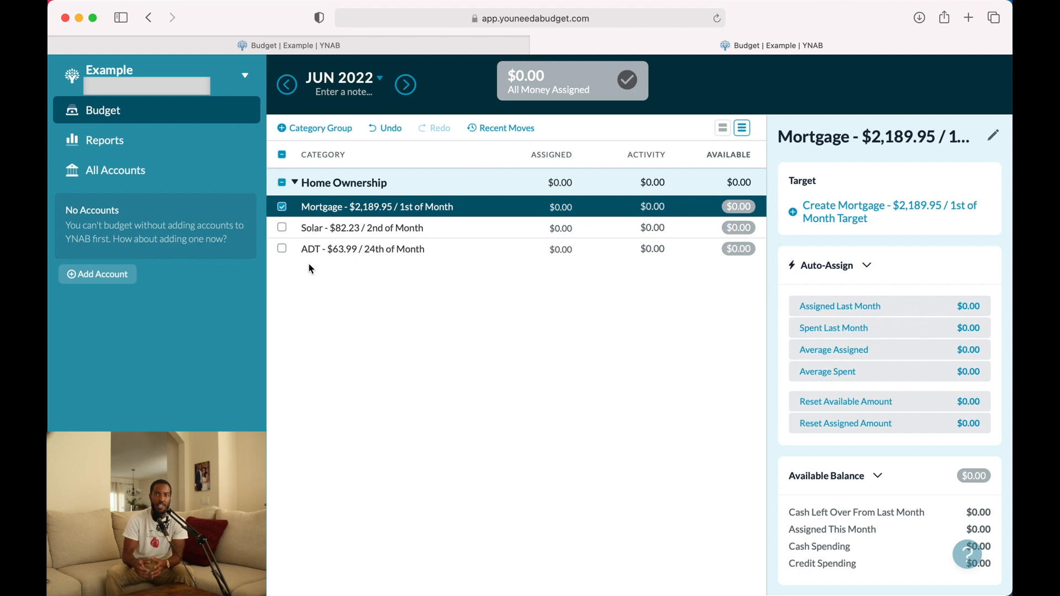
# - Create a monthly Needed For Spending target of $2,189.95 due on the 1st for the Mortgage category and save it
pyautogui.click(282, 207)
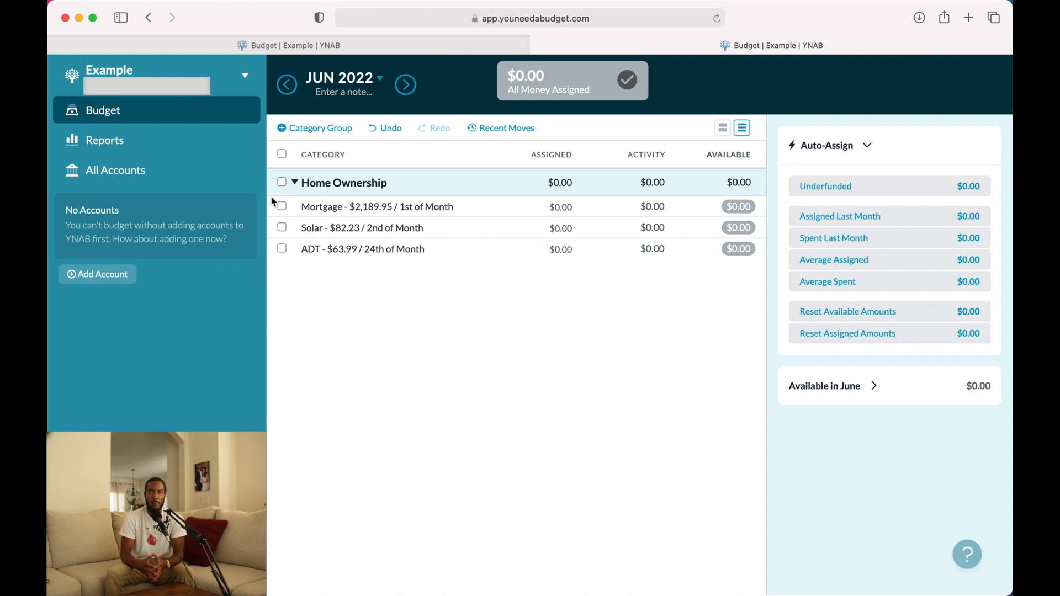
pyautogui.click(315, 209)
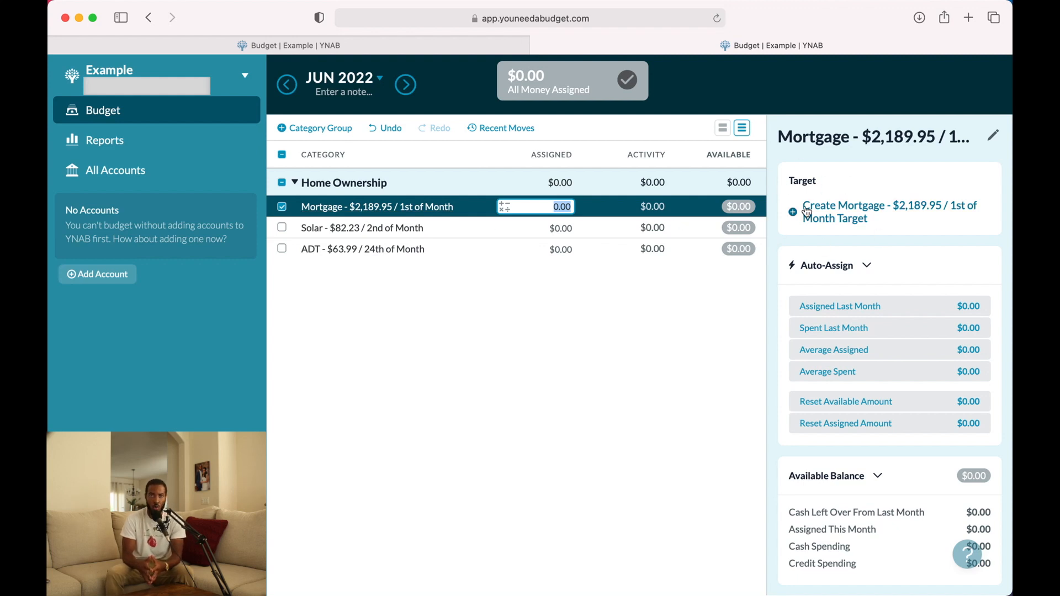
pyautogui.click(836, 217)
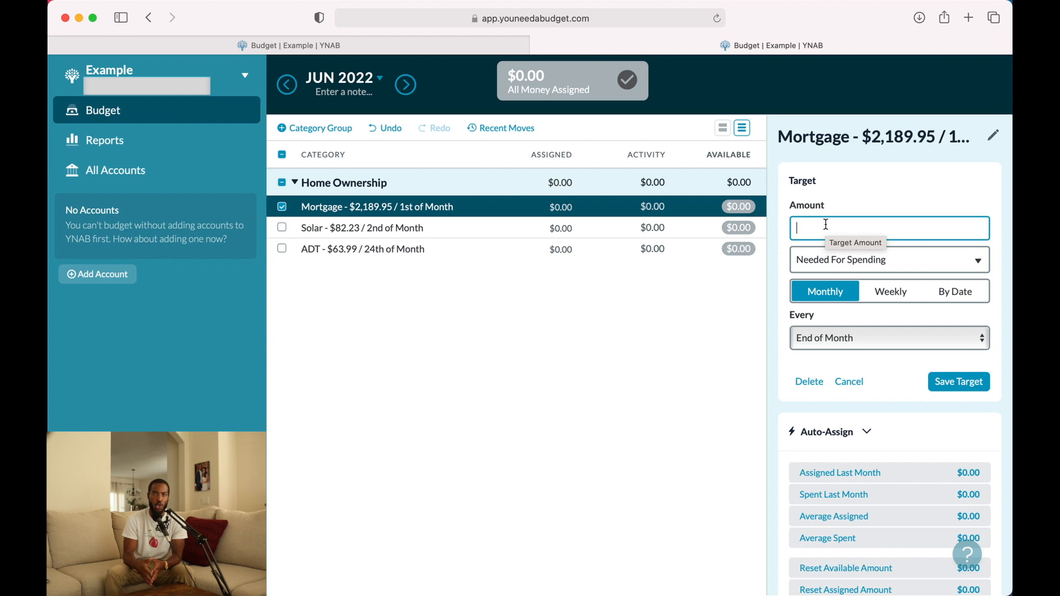
pyautogui.write('2')
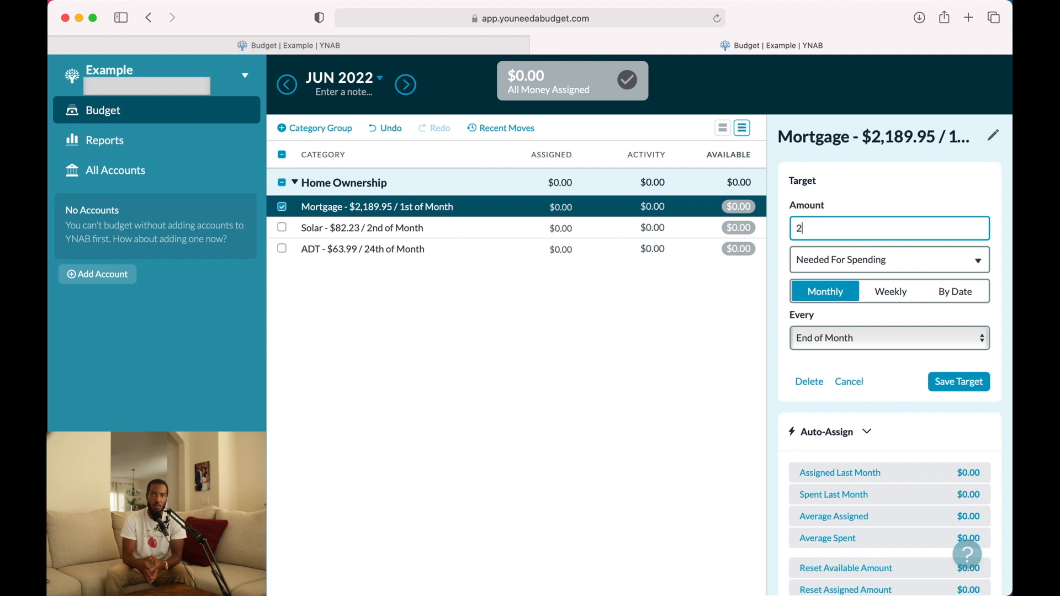
pyautogui.write('189')
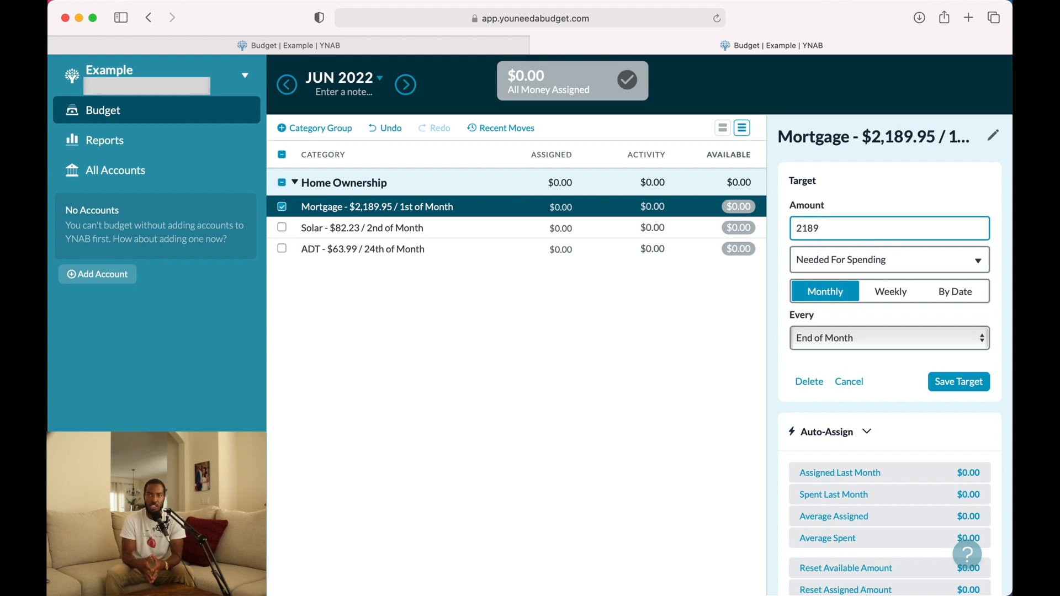
pyautogui.write('.95')
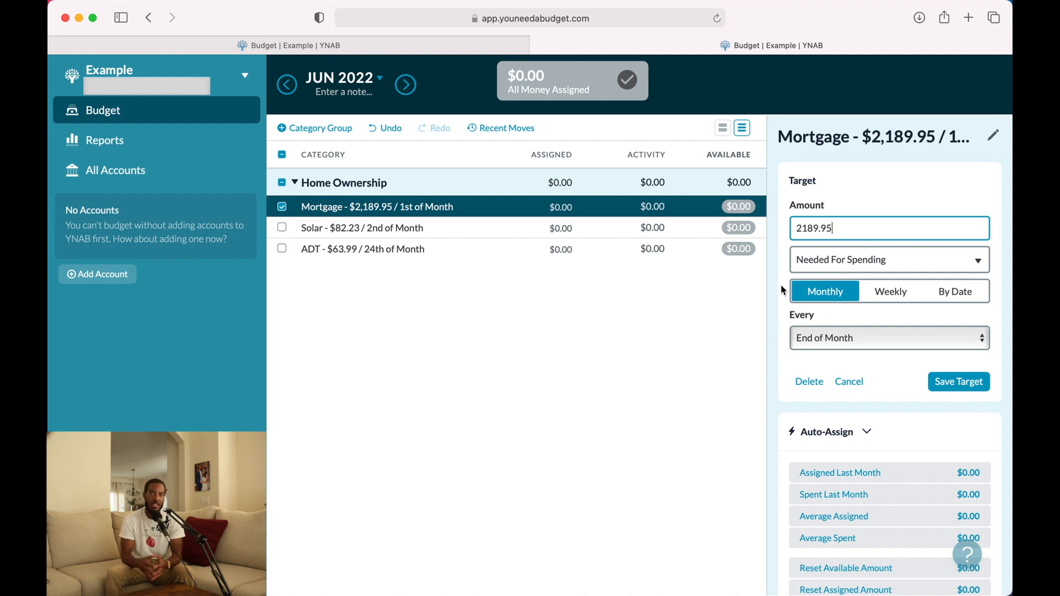
pyautogui.click(980, 338)
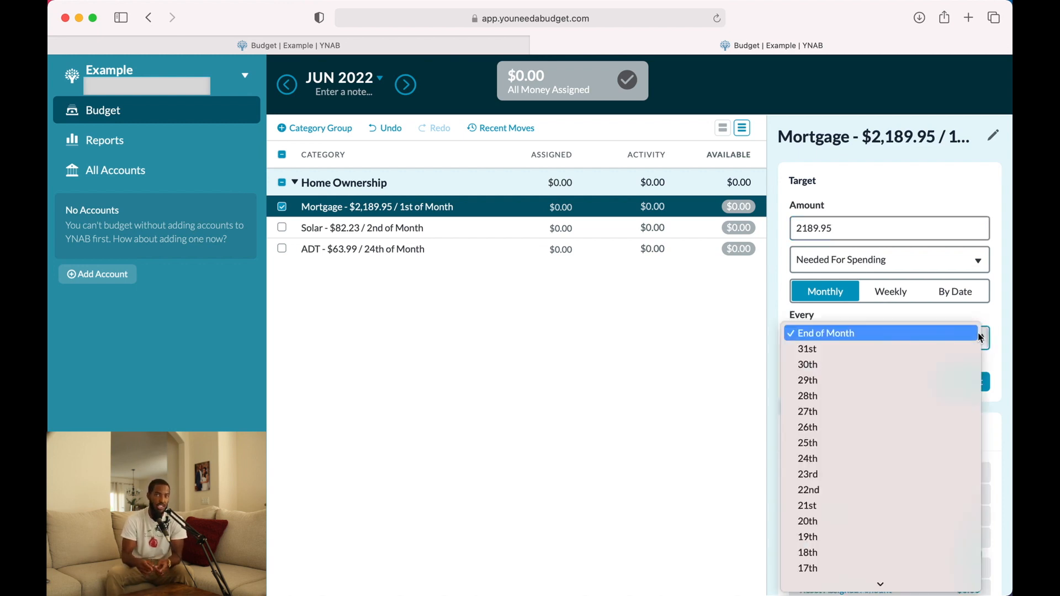
pyautogui.scroll(-5, 943, 436)
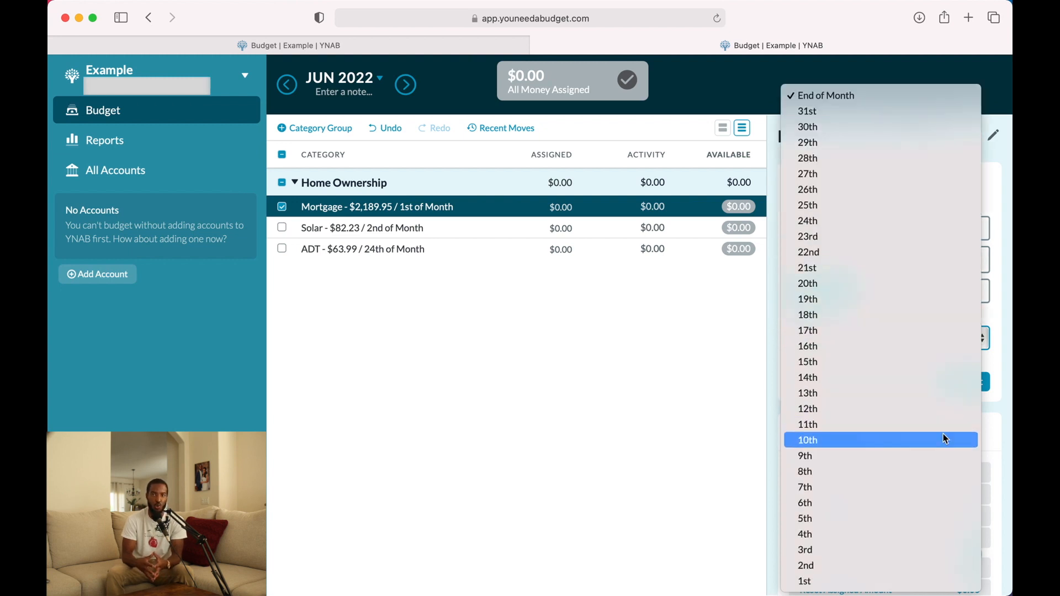
pyautogui.click(835, 581)
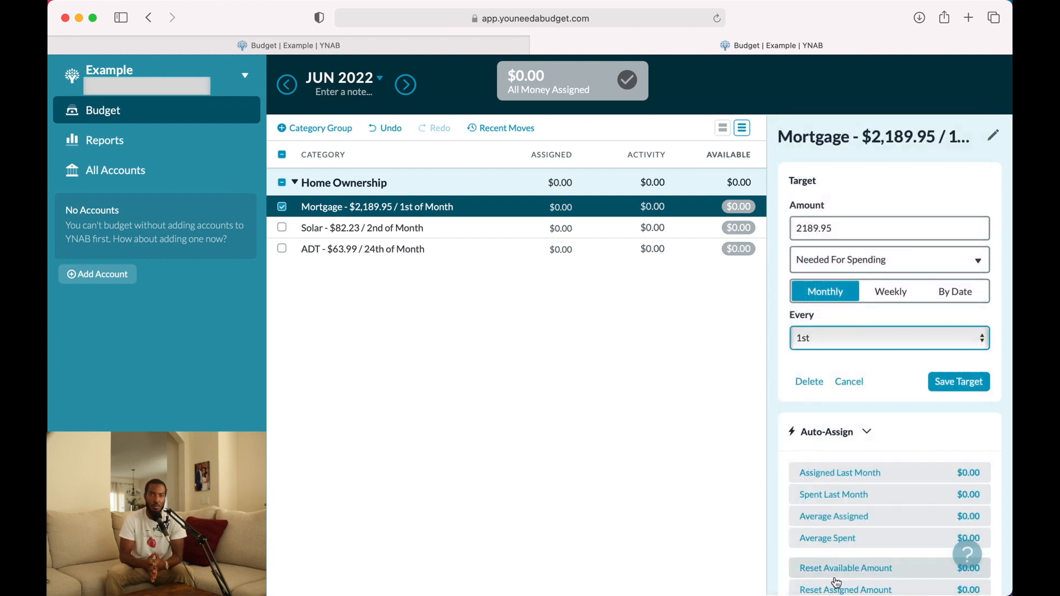
pyautogui.click(943, 385)
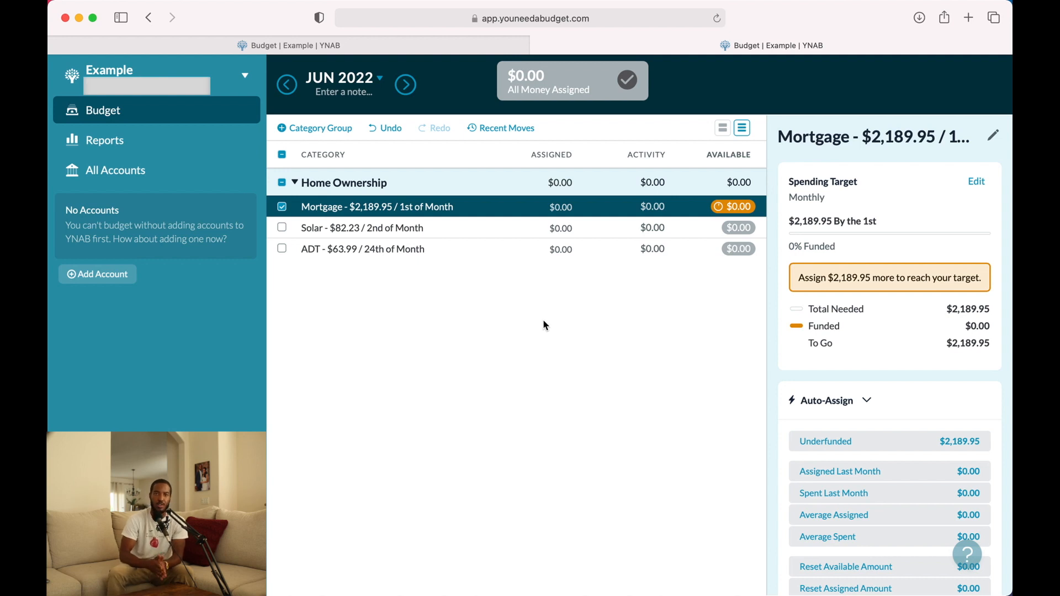
# - Add a new category group named "Holidays" to the budget
pyautogui.click(346, 132)
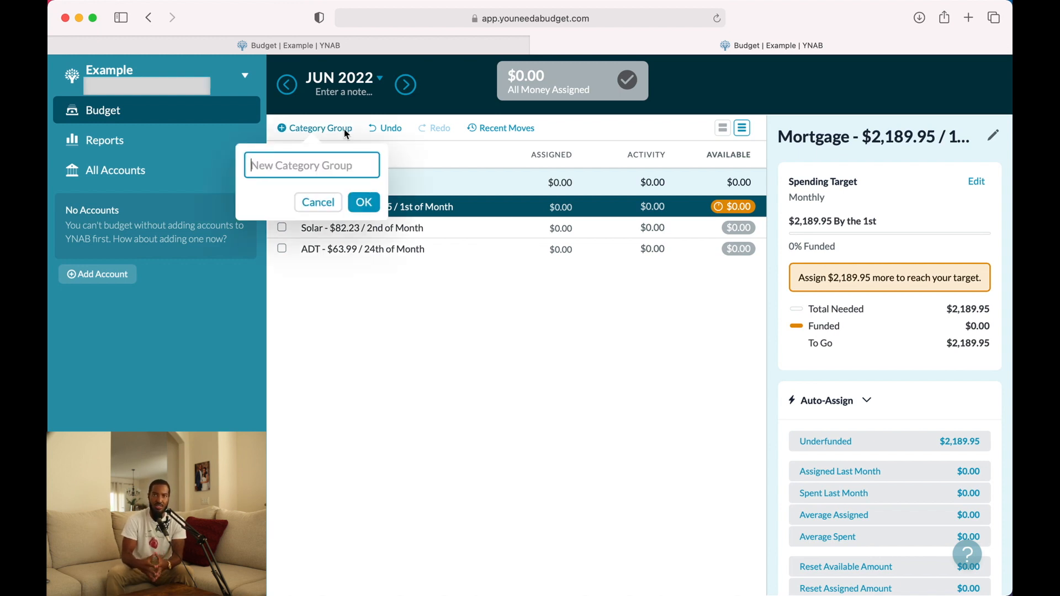
pyautogui.write('H')
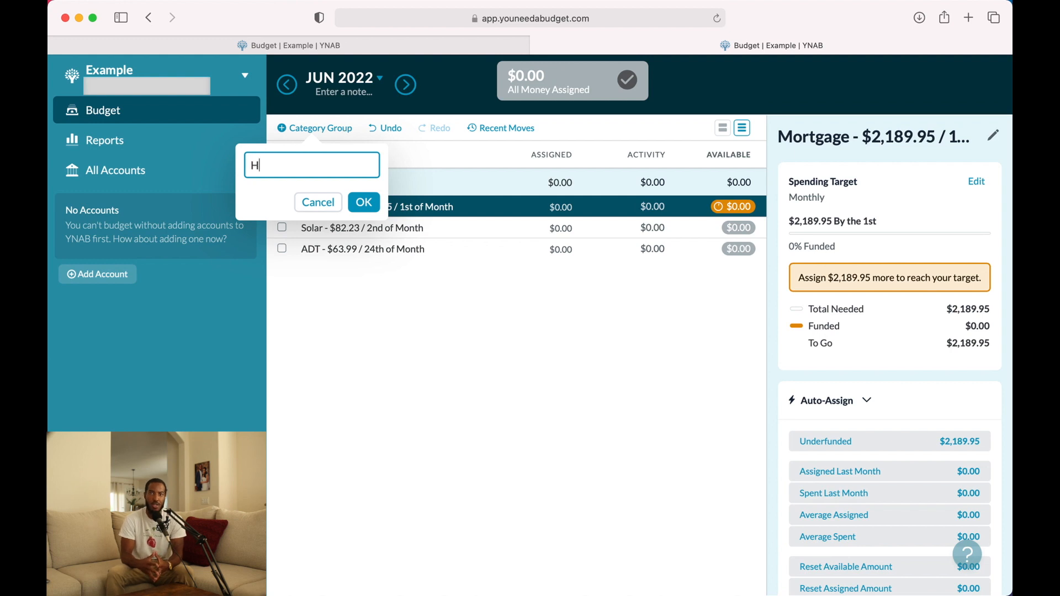
pyautogui.write('olidays')
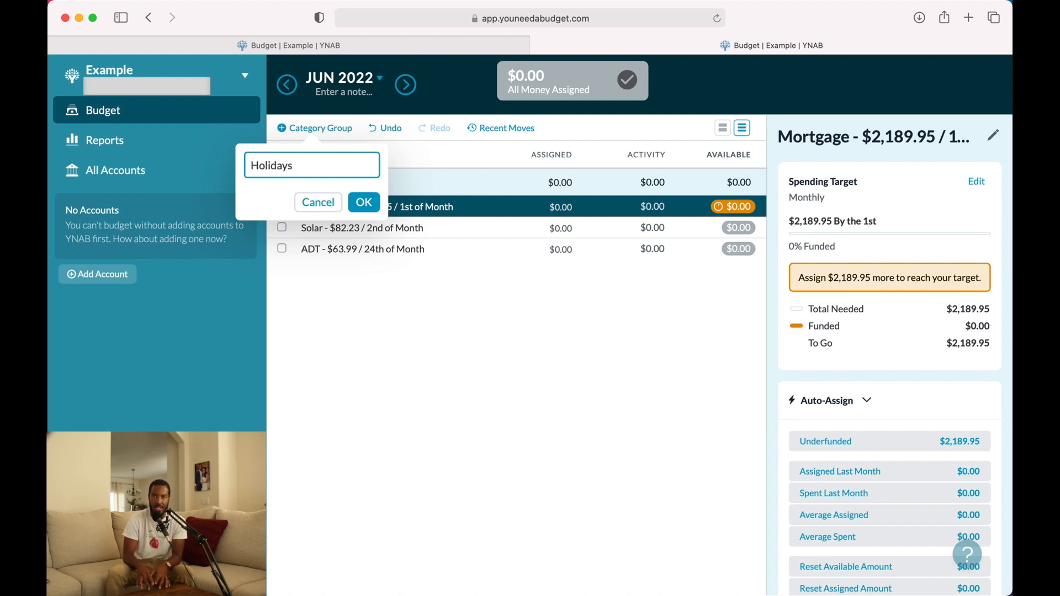
pyautogui.press('Return')
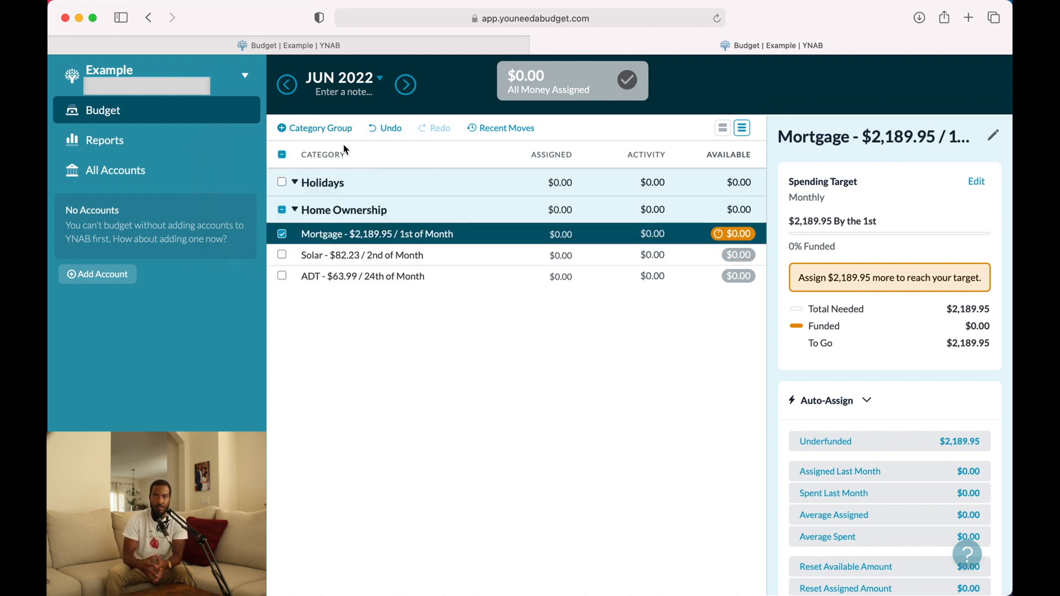
# - Add a category named "Xmas" to the Holidays group
pyautogui.click(352, 182)
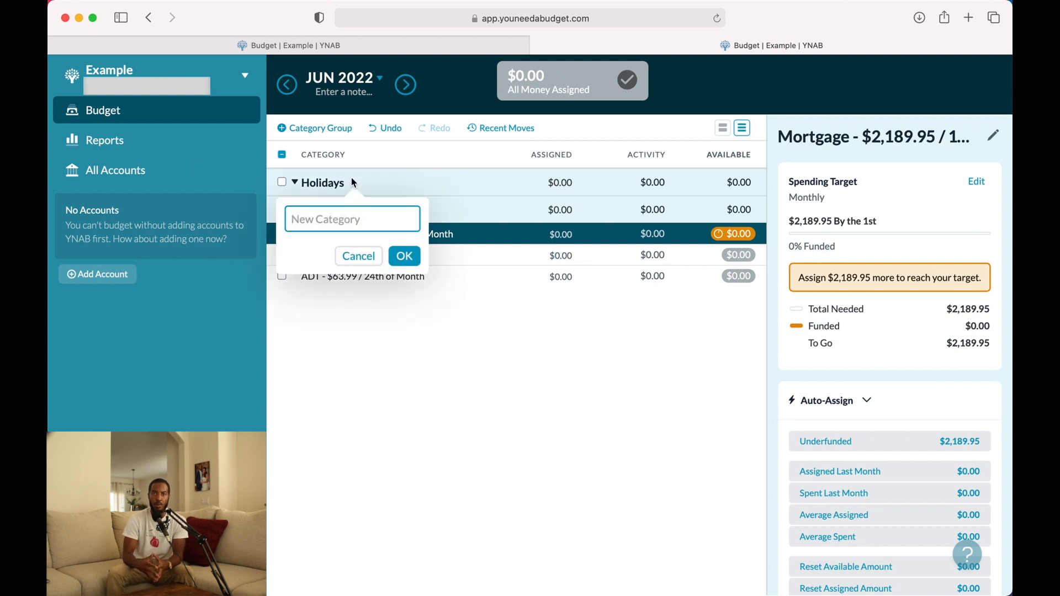
pyautogui.write('Xmas')
pyautogui.press('Return')
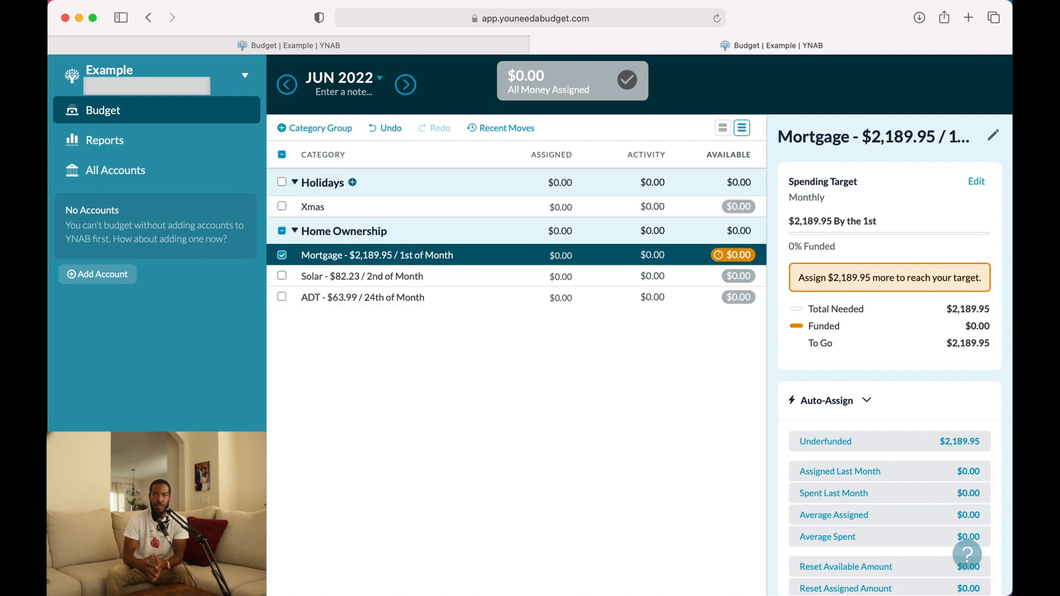
# - Rename the Xmas category as "Xmas - December 25"
pyautogui.click(326, 202)
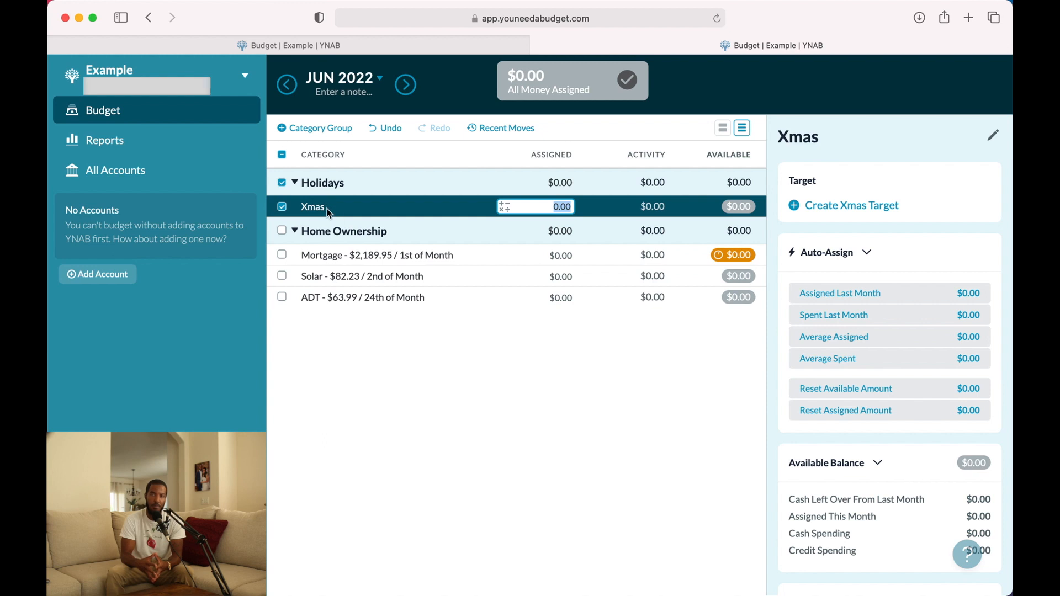
pyautogui.click(313, 211)
pyautogui.write('-')
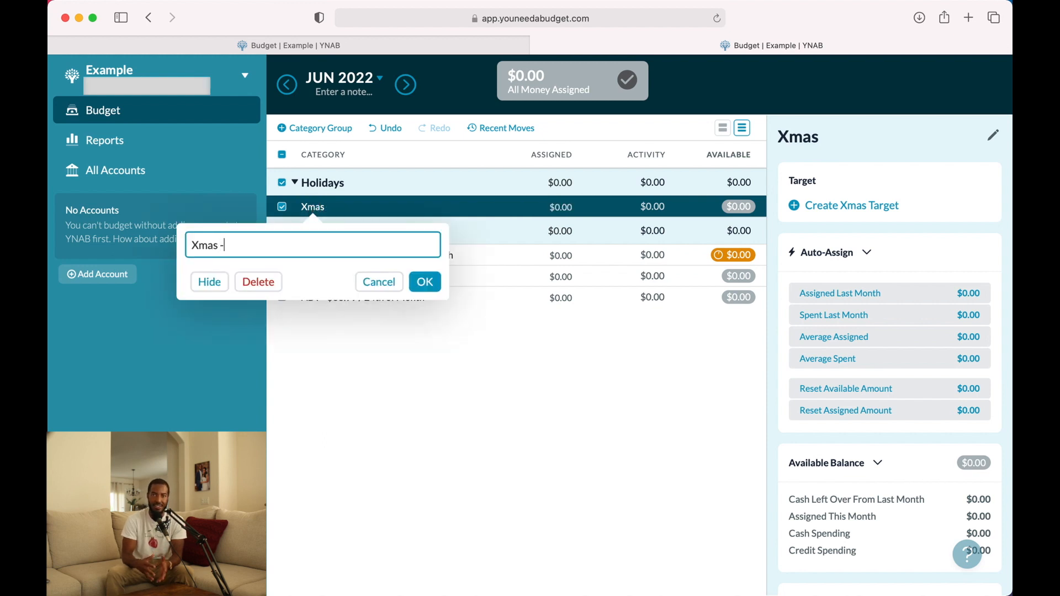
pyautogui.write(' Decemb')
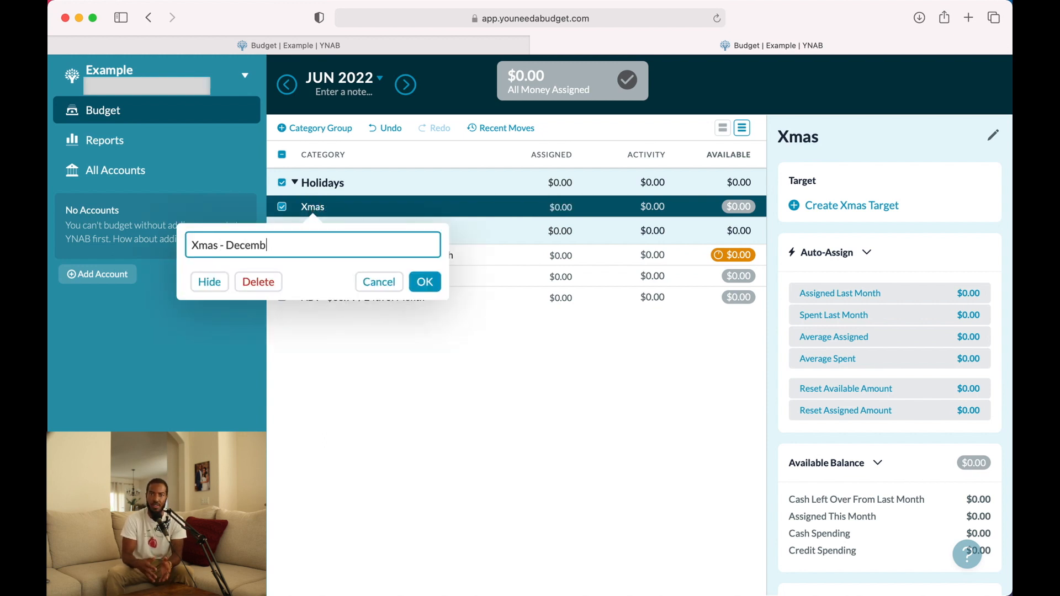
pyautogui.write('er 25')
pyautogui.press('Return')
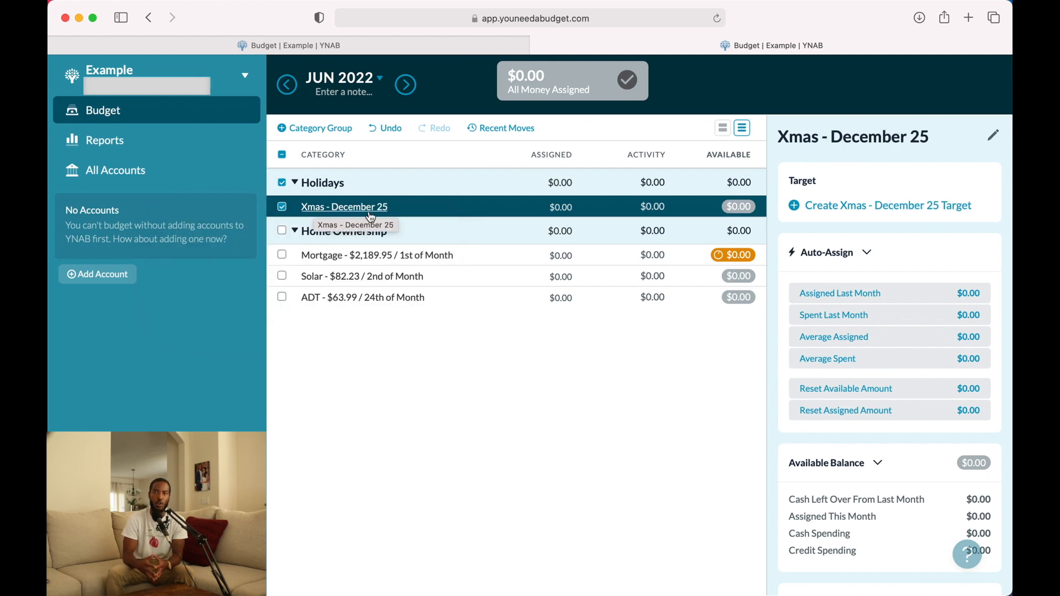
# - Create a by-date Needed For Spending target of $550 due December 5, 2022 for the Xmas category and save it
pyautogui.click(814, 211)
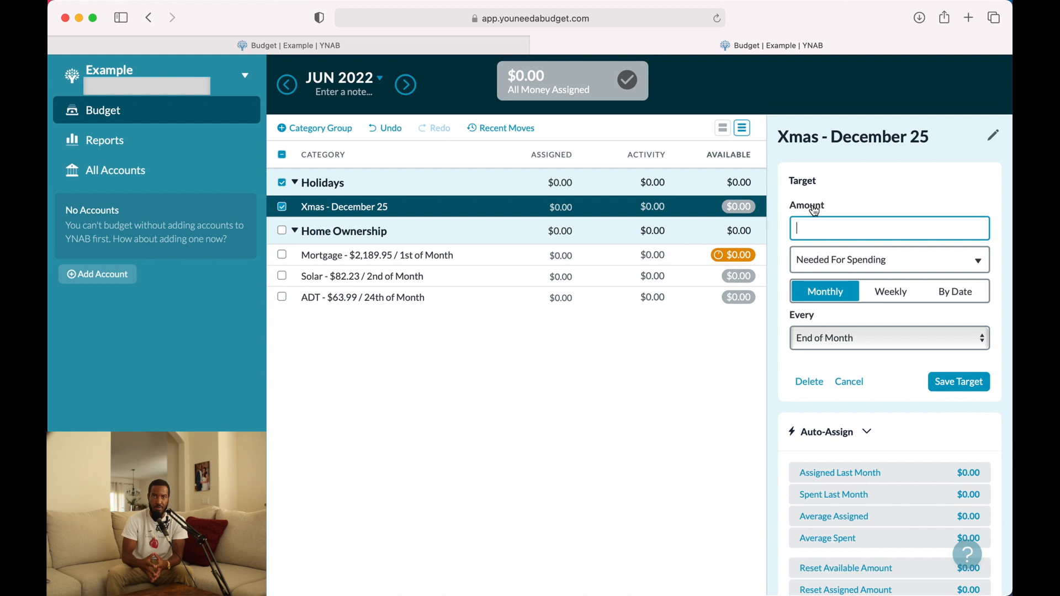
pyautogui.write('550')
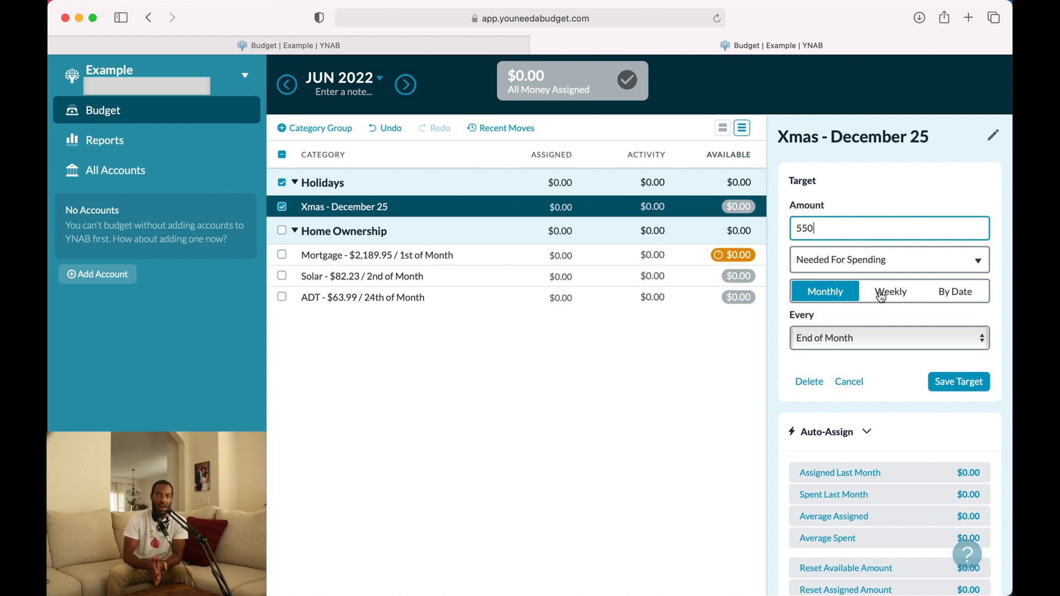
pyautogui.click(953, 297)
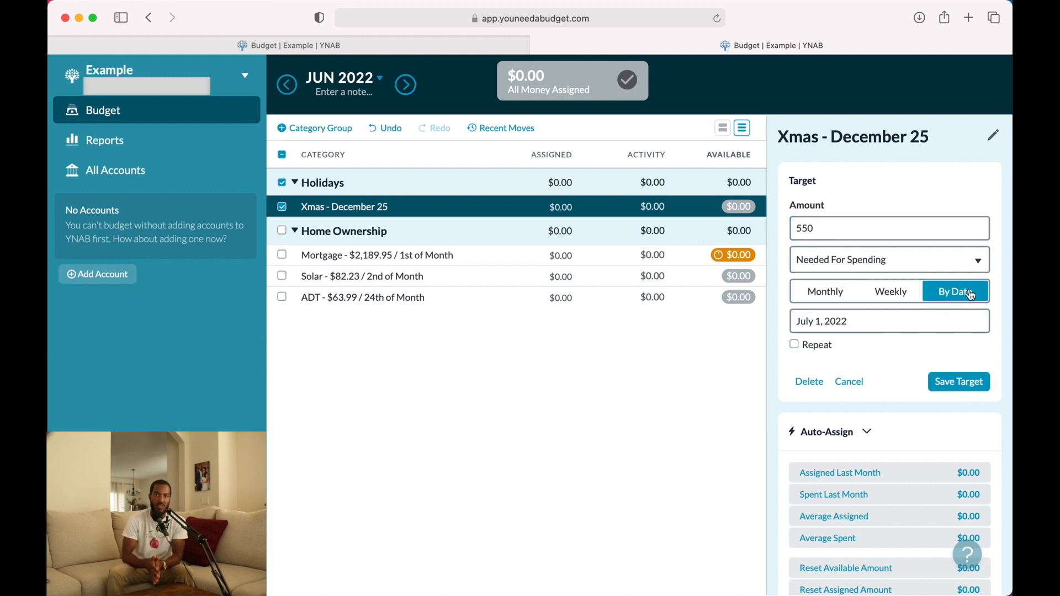
pyautogui.click(961, 321)
pyautogui.click(949, 364)
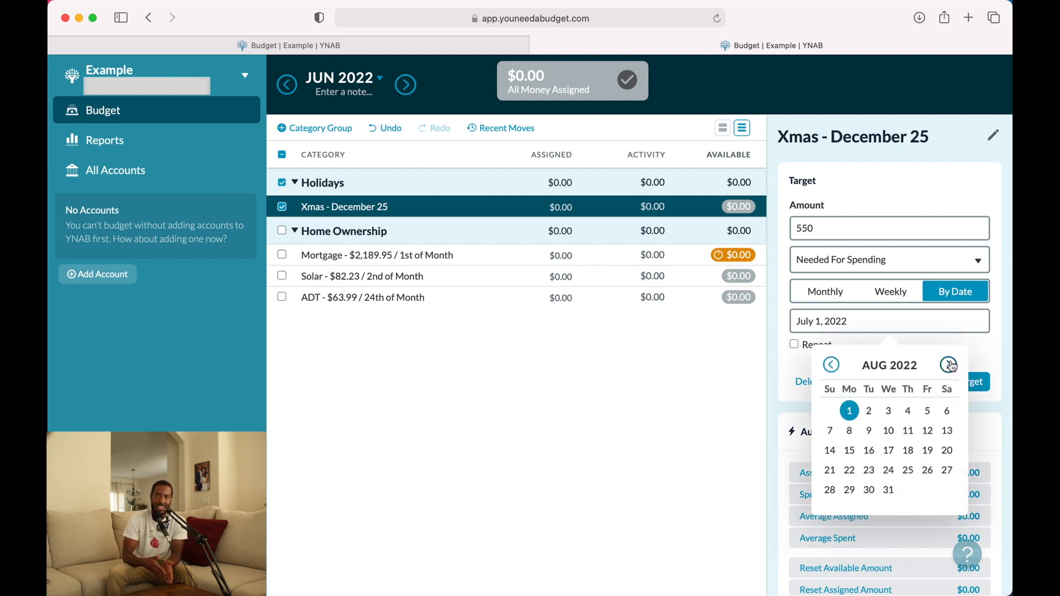
pyautogui.click(949, 364)
pyautogui.click(949, 364)
pyautogui.click(948, 364)
pyautogui.click(949, 365)
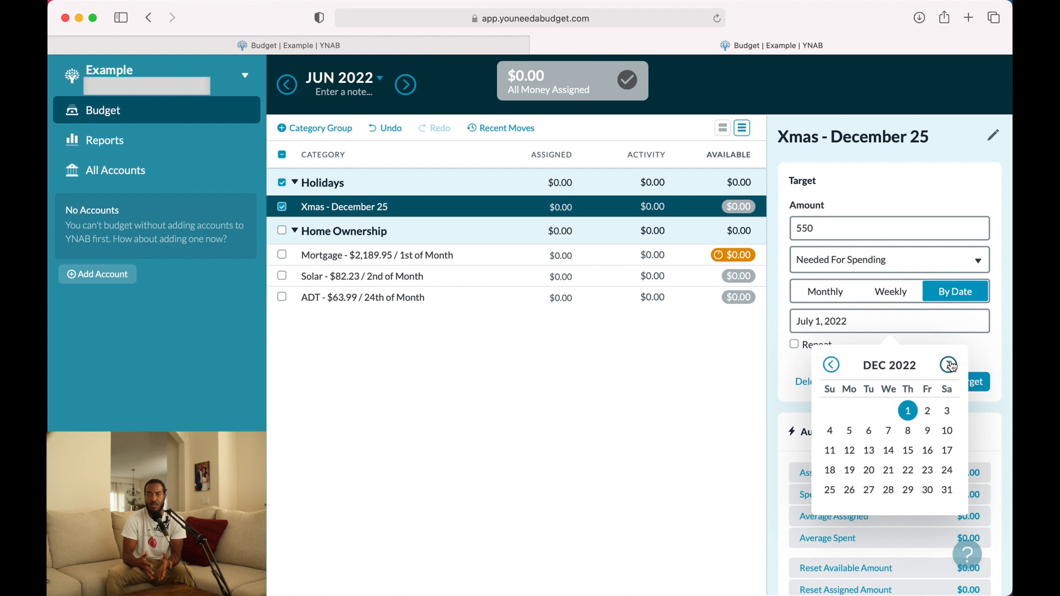
pyautogui.click(849, 431)
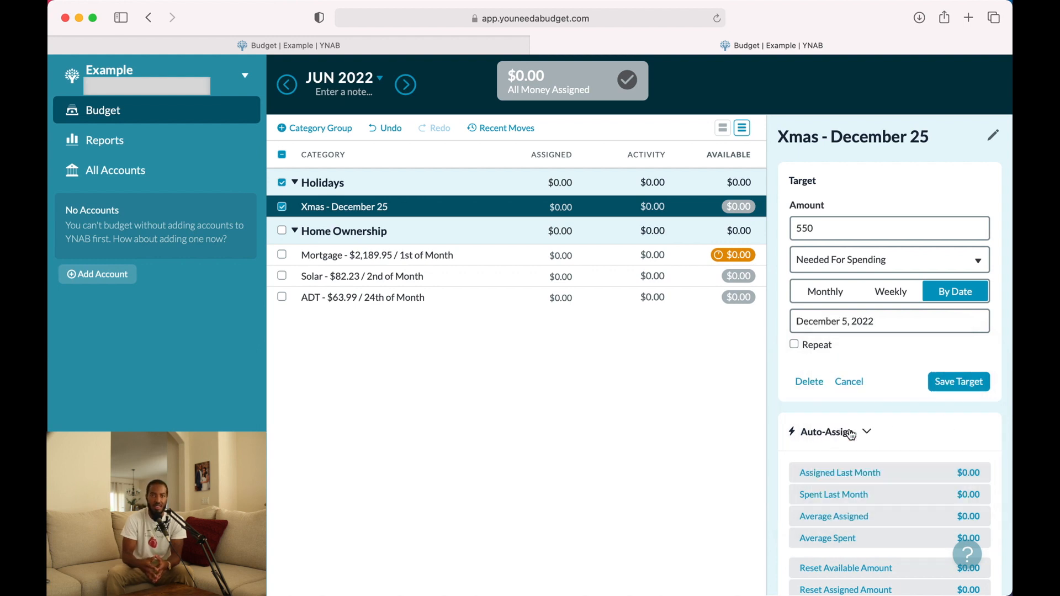
pyautogui.click(941, 391)
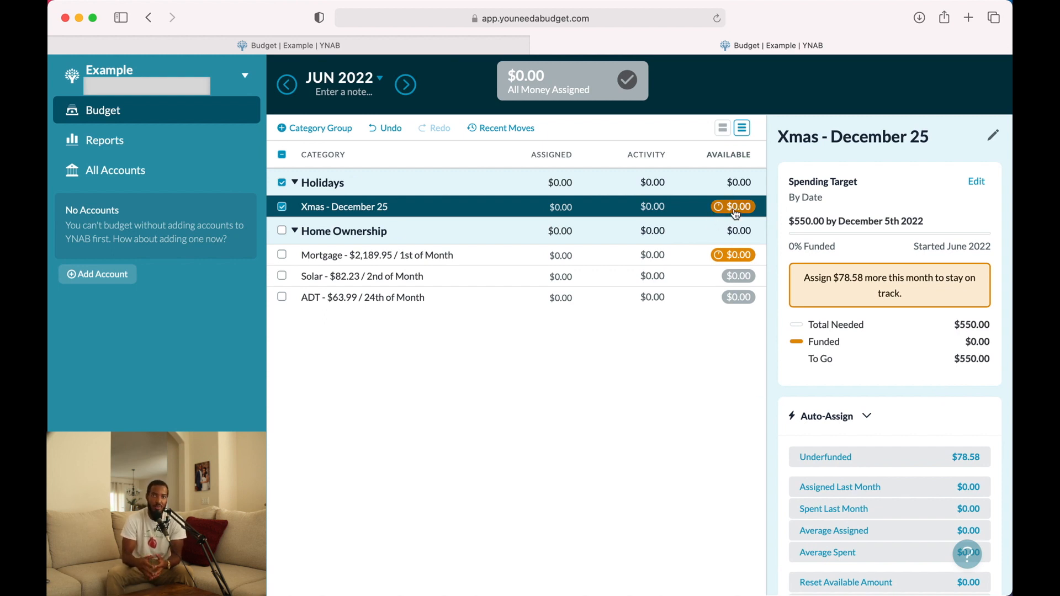
# - Look at the linked and unlinked choices for adding an account, leaving without adding one
pyautogui.moveTo(719, 207)
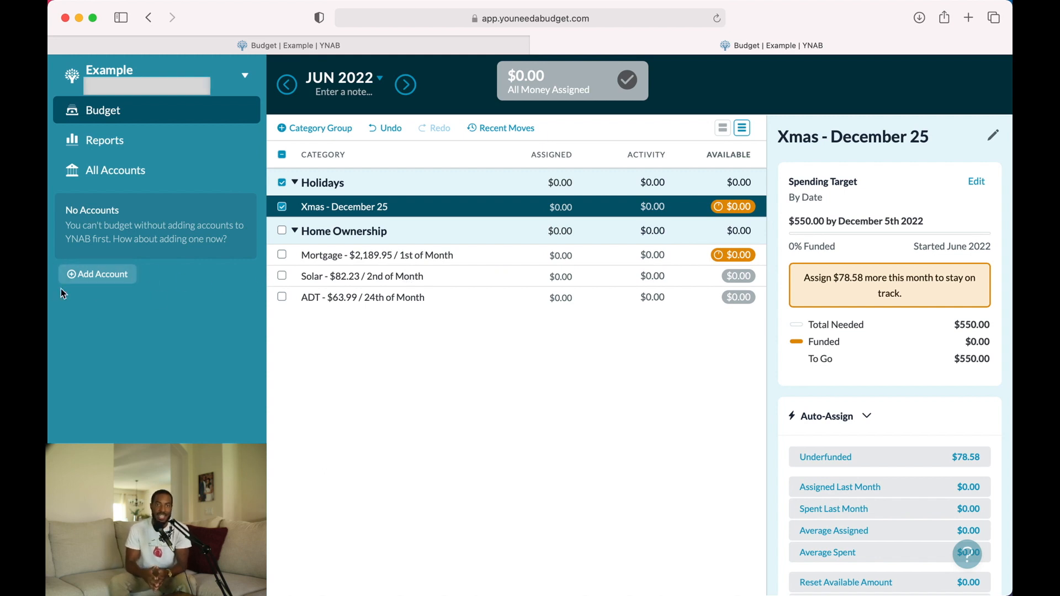
pyautogui.click(85, 275)
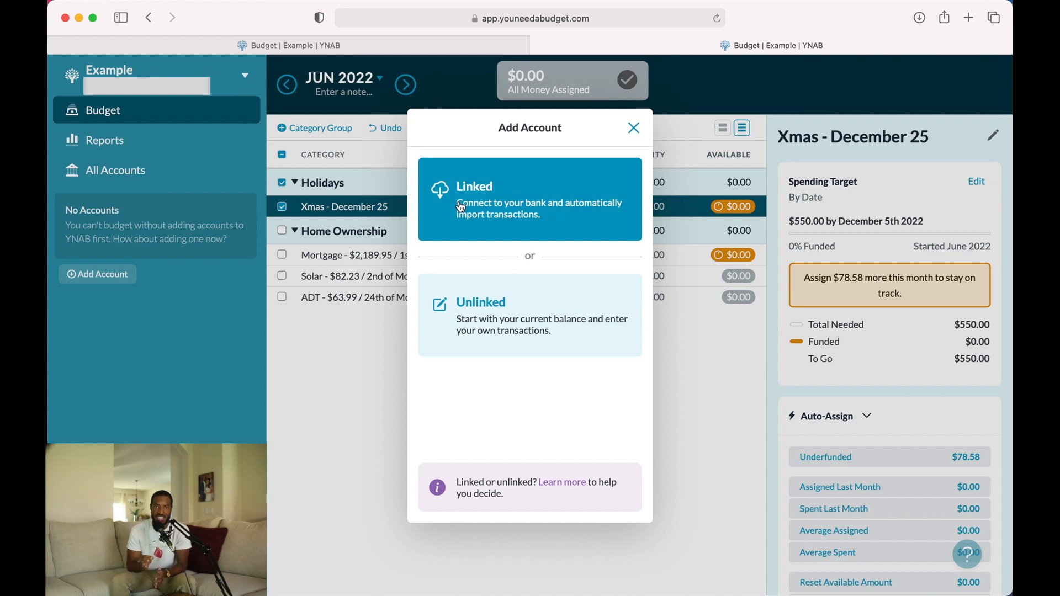
pyautogui.click(633, 128)
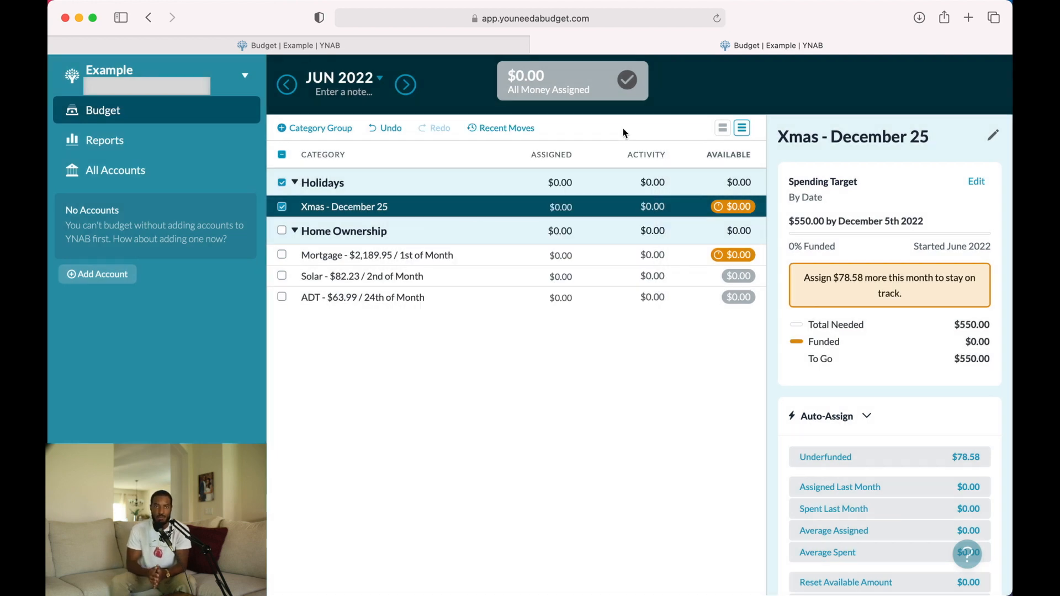
# - Switch from the Example budget to the recent budget named "$1,052.33 Budget"
pyautogui.click(246, 81)
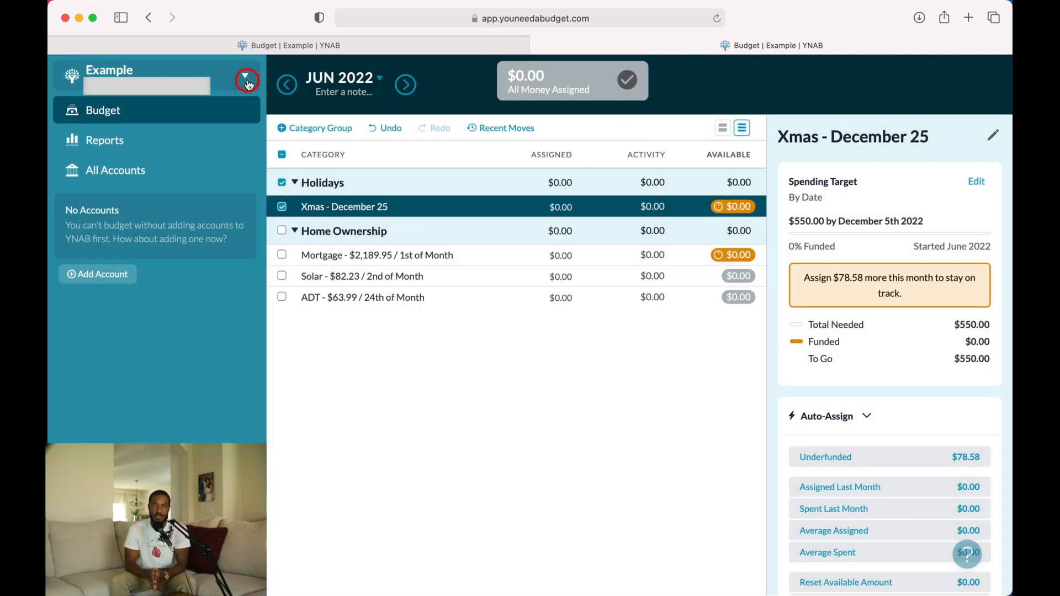
pyautogui.moveTo(210, 136)
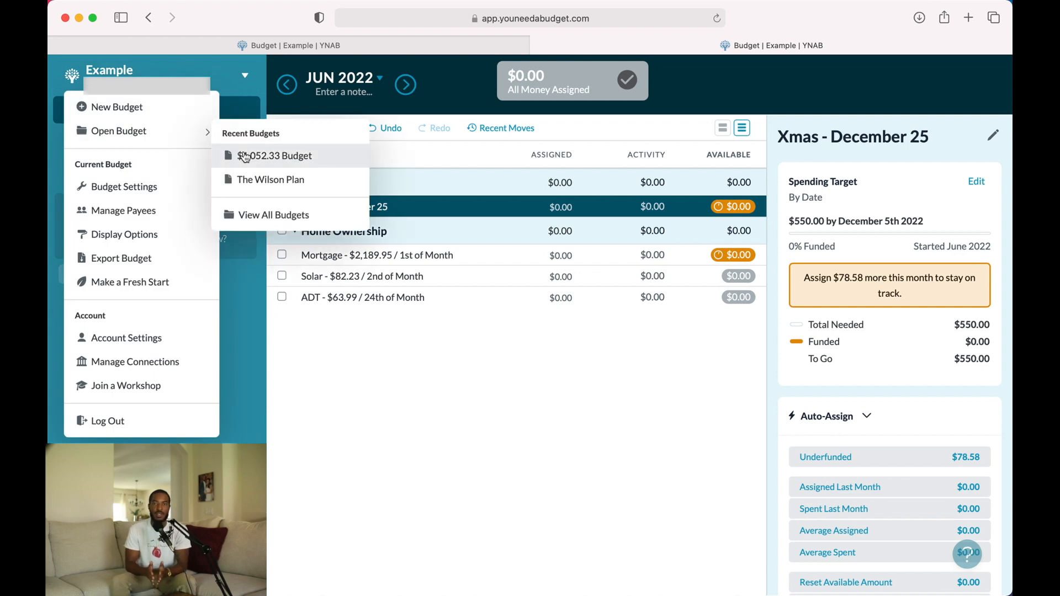
pyautogui.click(245, 158)
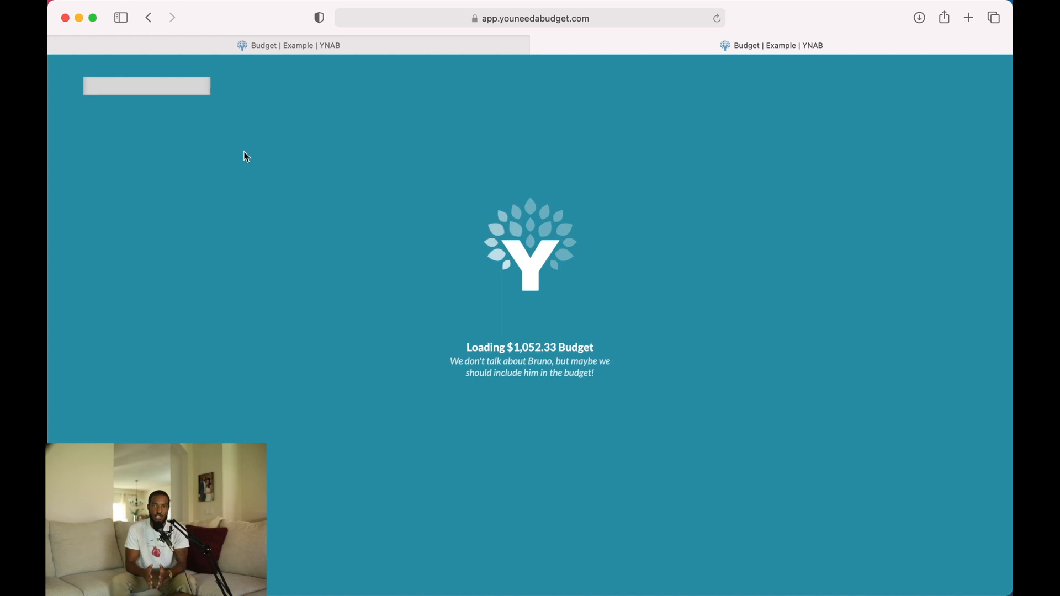
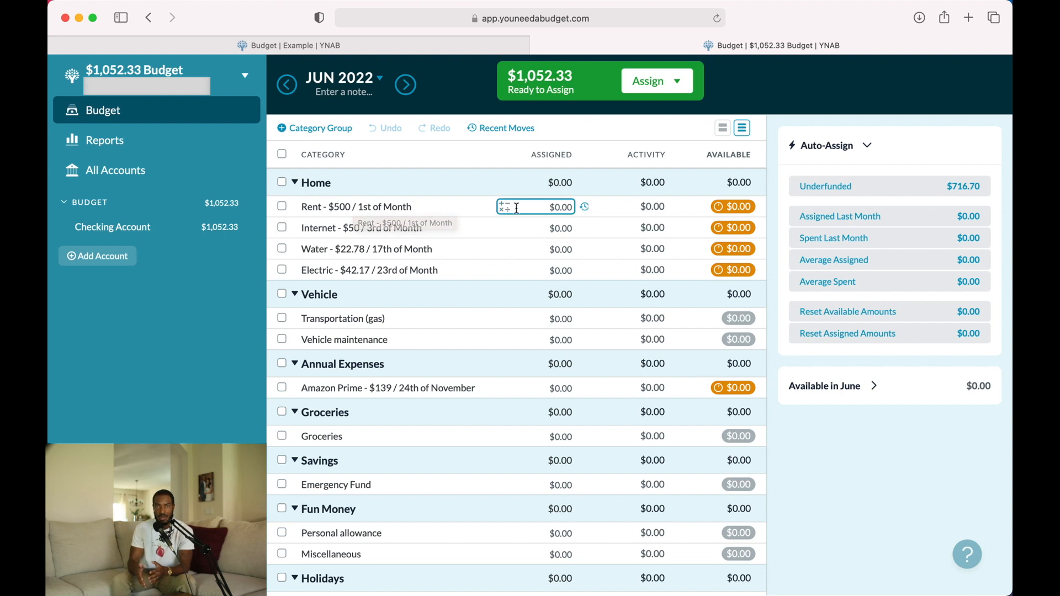
# - Assign $167 to the Rent category and $50 to the Internet category for June 2022
pyautogui.click(555, 206)
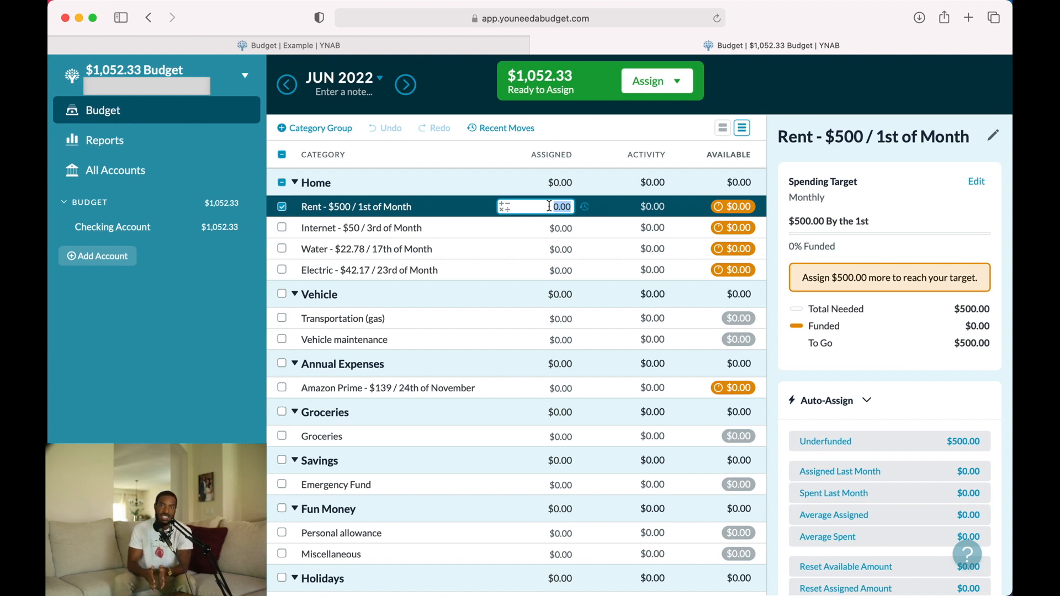
pyautogui.write('167')
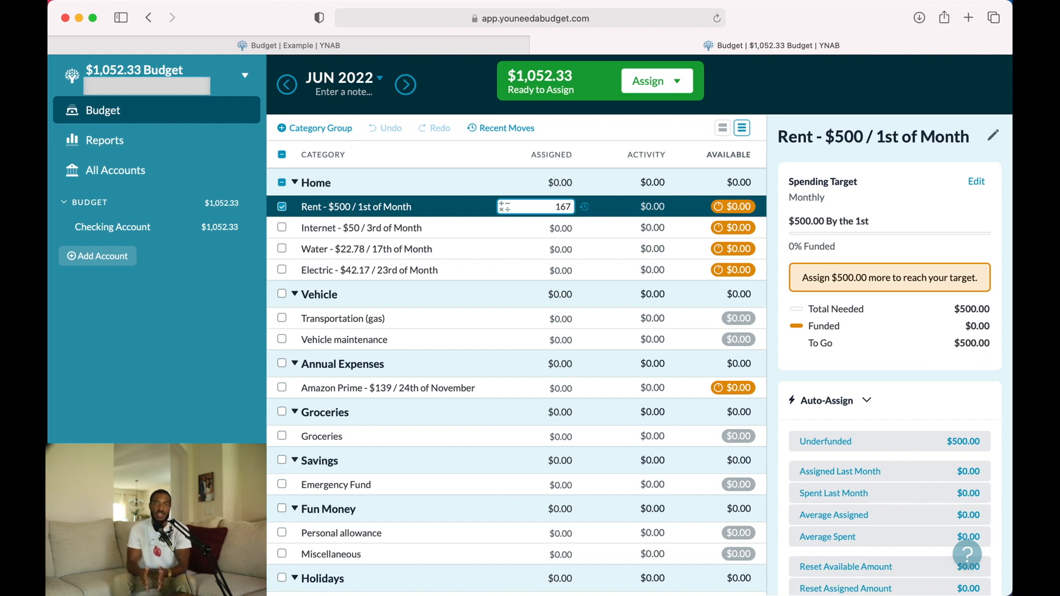
pyautogui.press('Return')
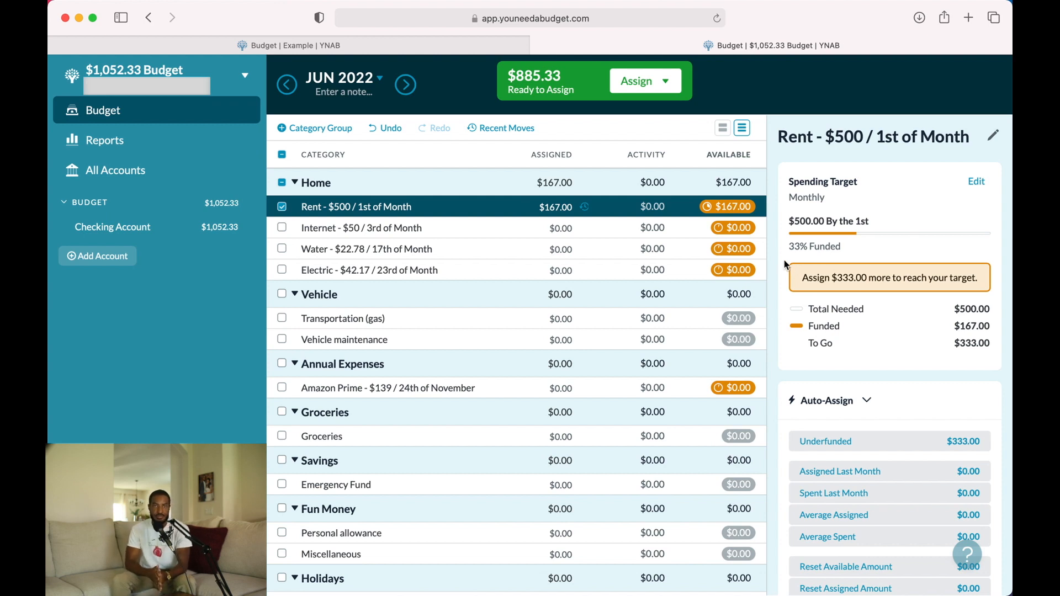
pyautogui.click(283, 207)
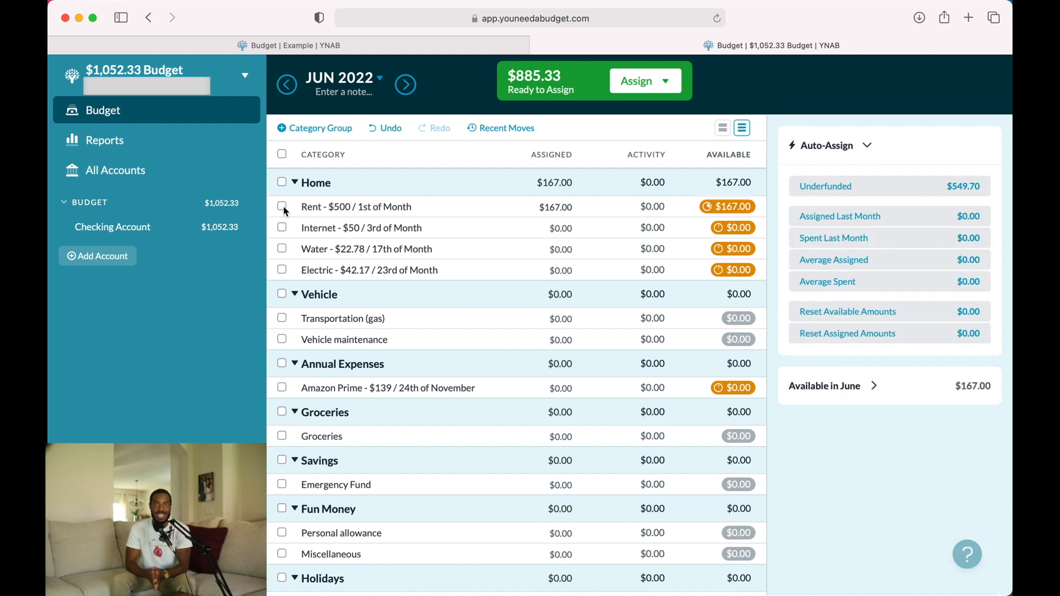
pyautogui.click(313, 229)
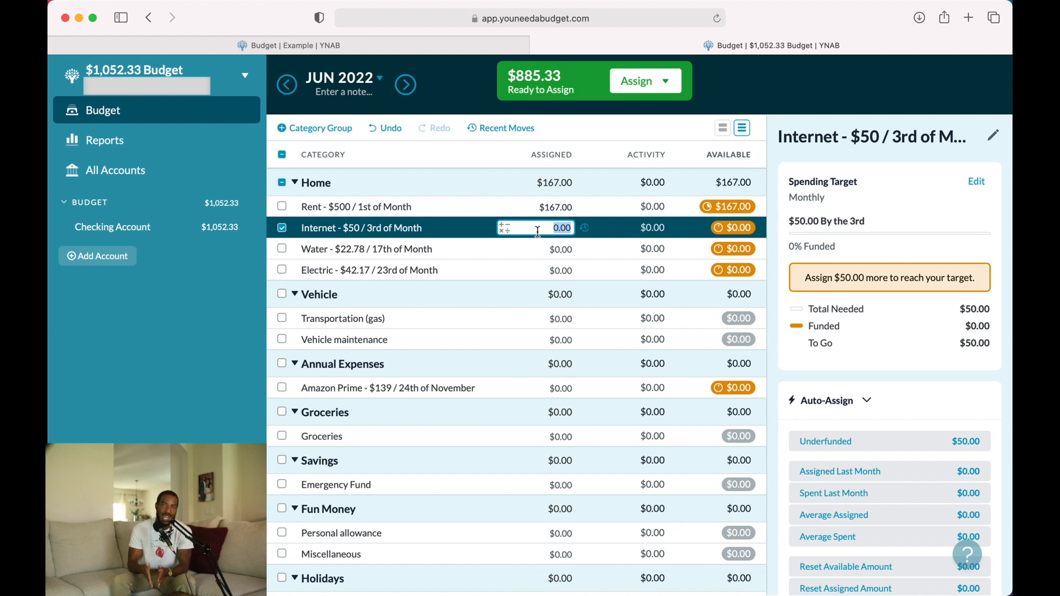
pyautogui.write('50')
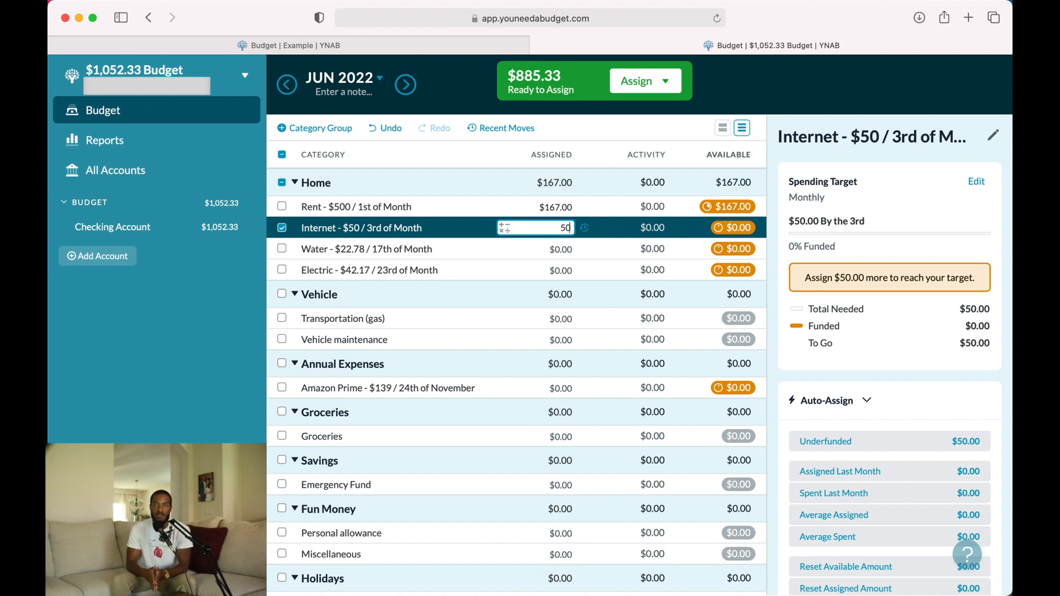
pyautogui.press('Return')
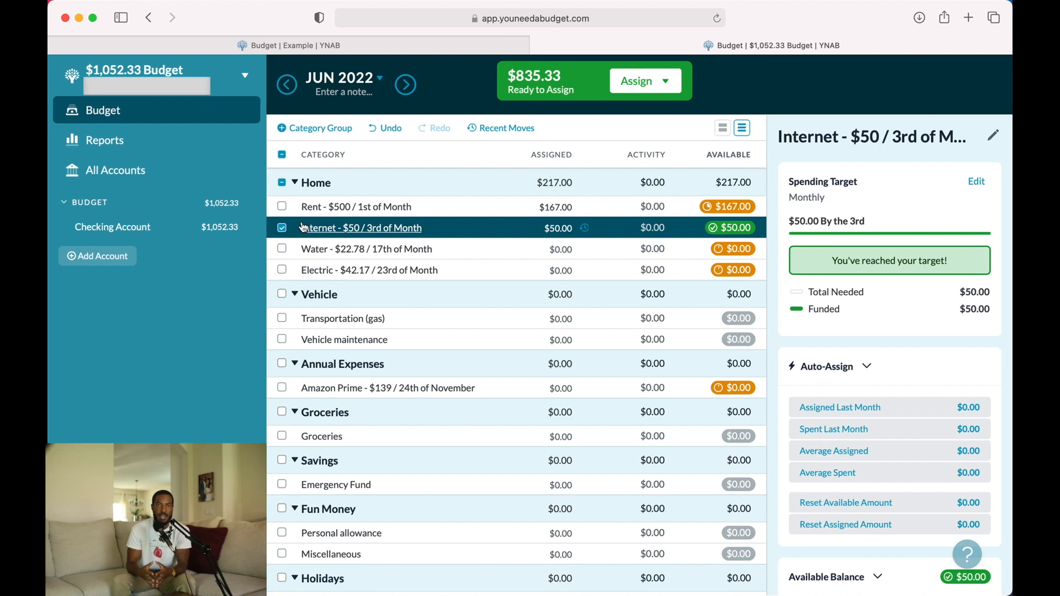
pyautogui.click(282, 228)
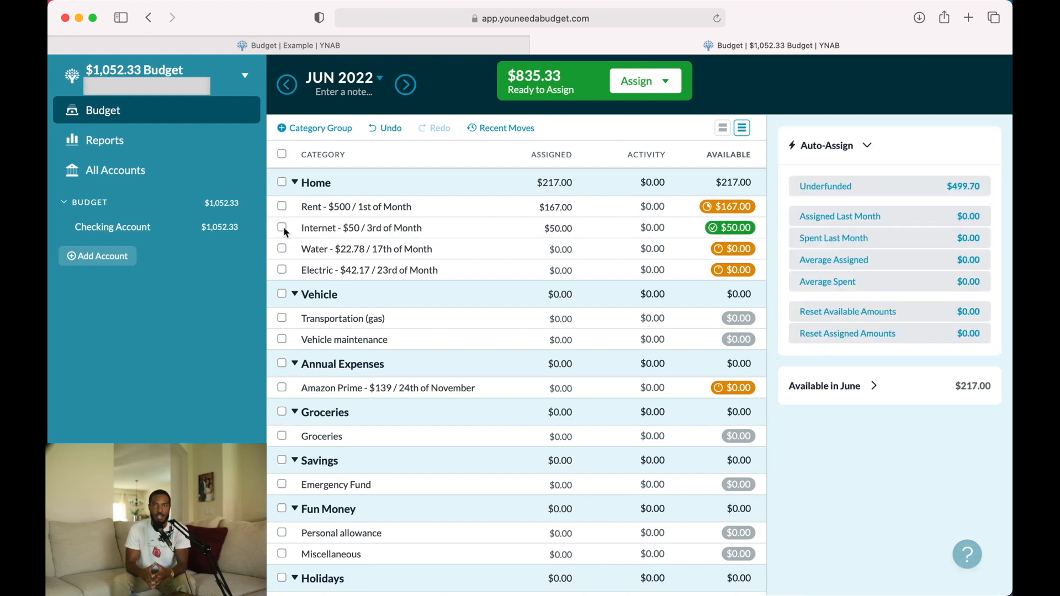
# - Assign $11.39 to the Water category and $21 to the Electric category in the Home group
pyautogui.click(307, 253)
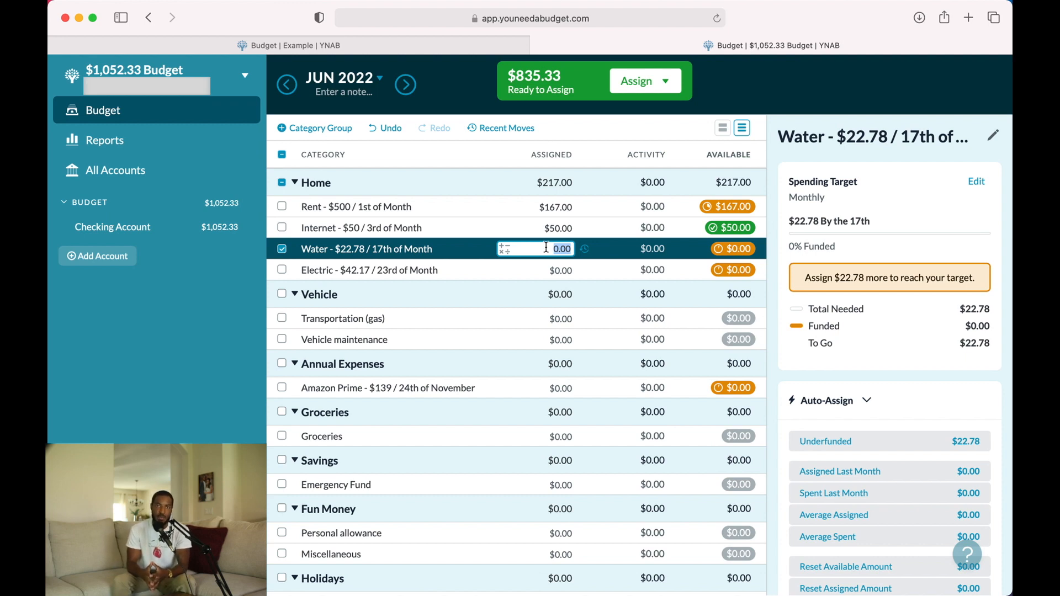
pyautogui.write('11.3')
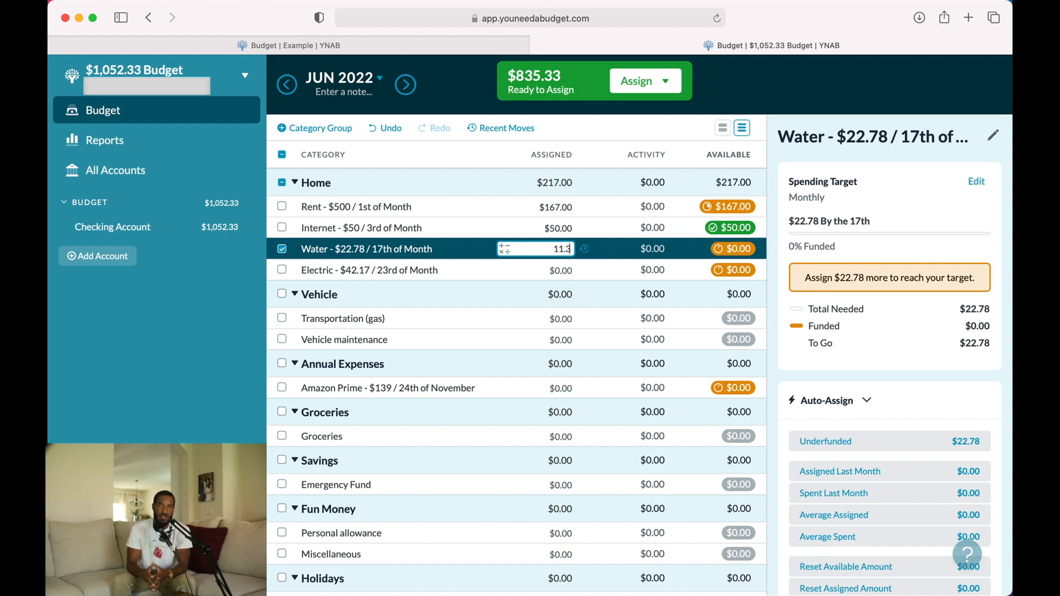
pyautogui.write('9')
pyautogui.press('Return')
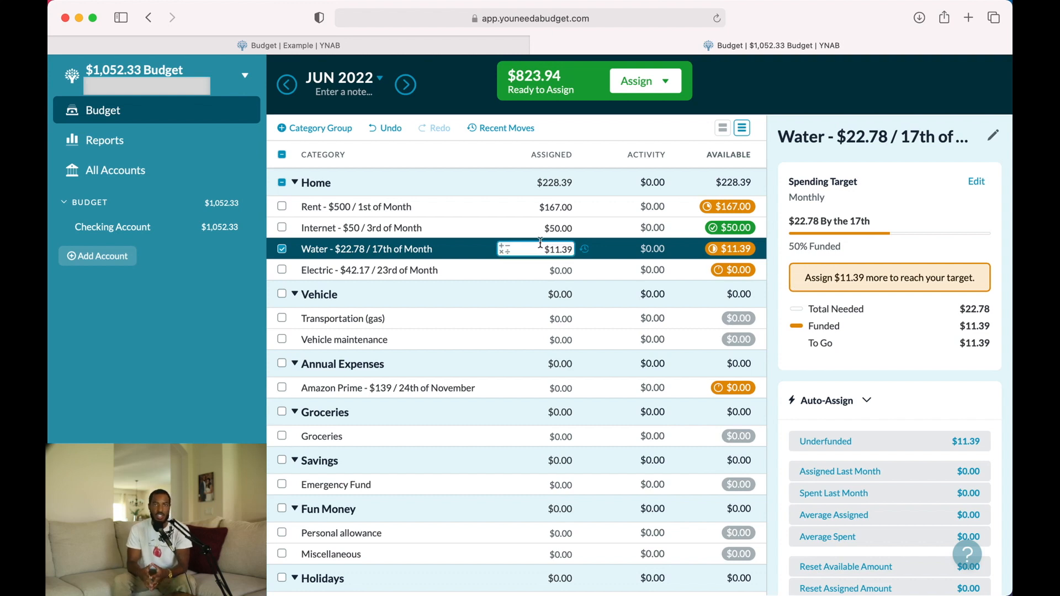
pyautogui.click(284, 249)
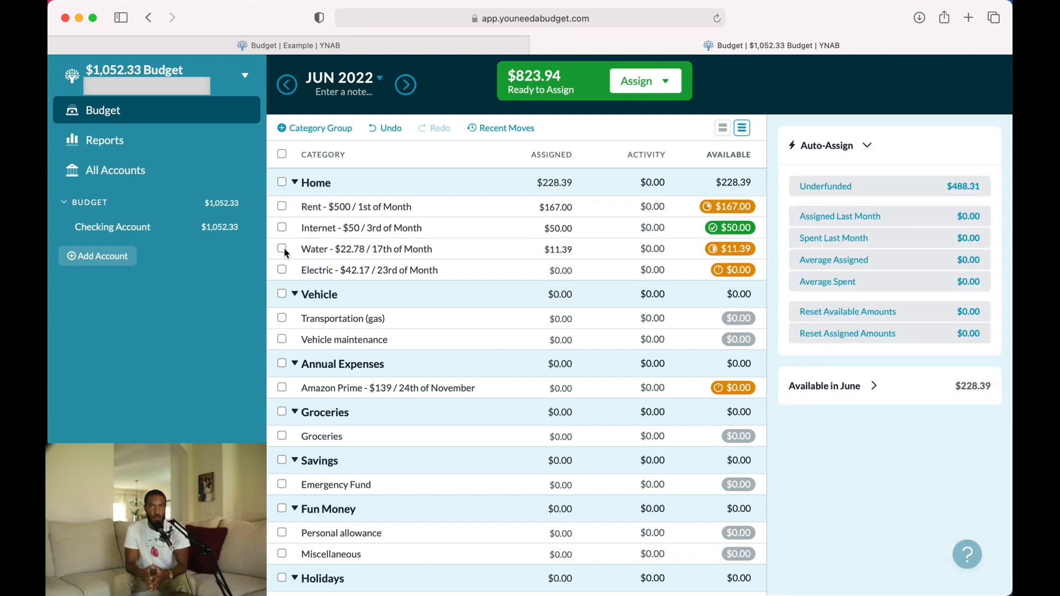
pyautogui.click(309, 271)
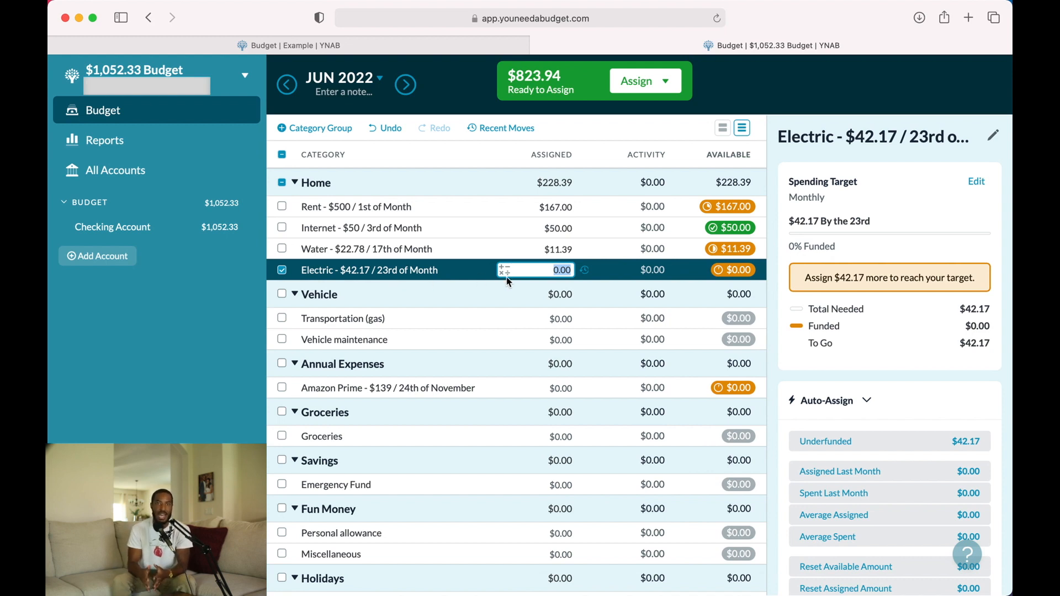
pyautogui.write('21')
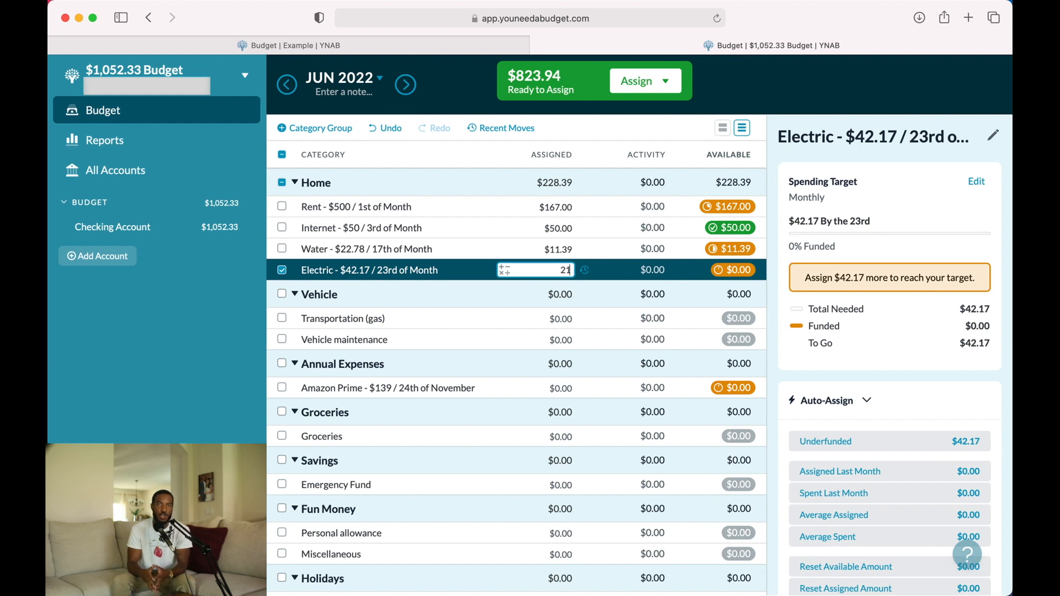
pyautogui.press('Return')
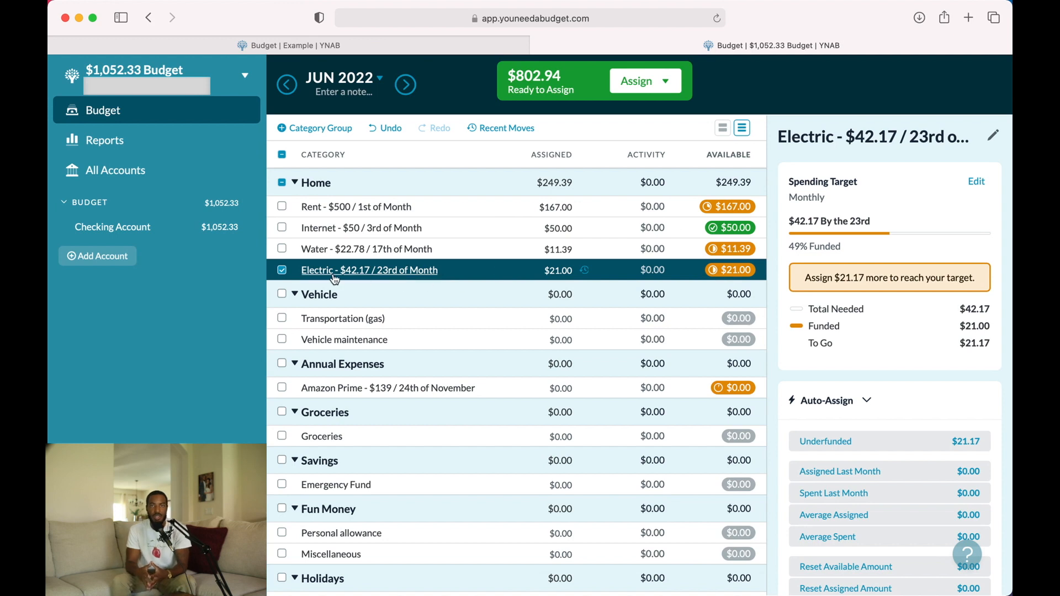
pyautogui.click(281, 270)
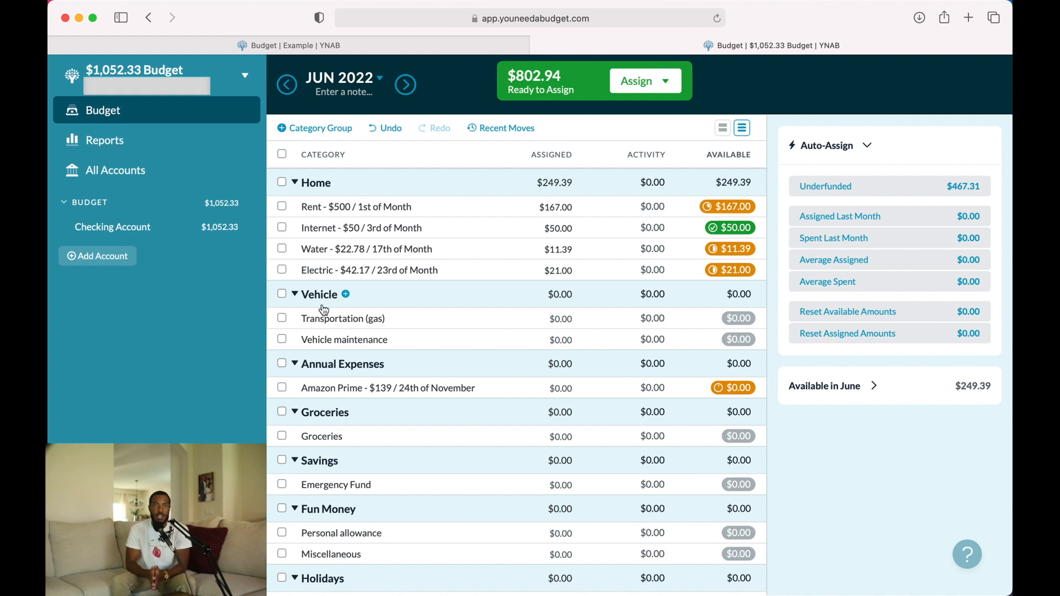
# - Assign $120 to Transportation (gas) and $33 to Vehicle maintenance in the Vehicle group
pyautogui.click(555, 321)
pyautogui.write('120')
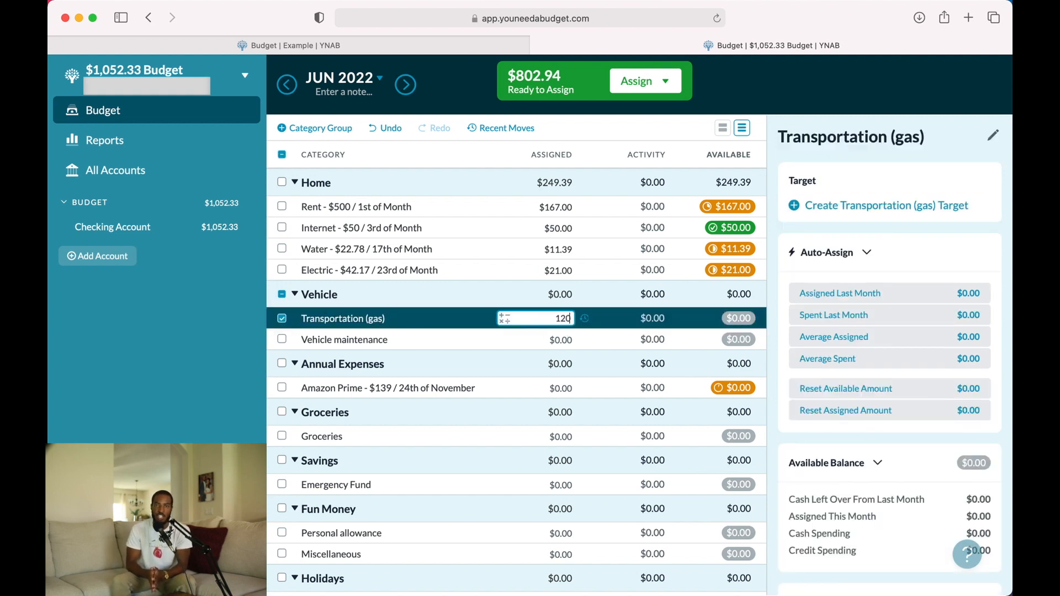
pyautogui.press('Return')
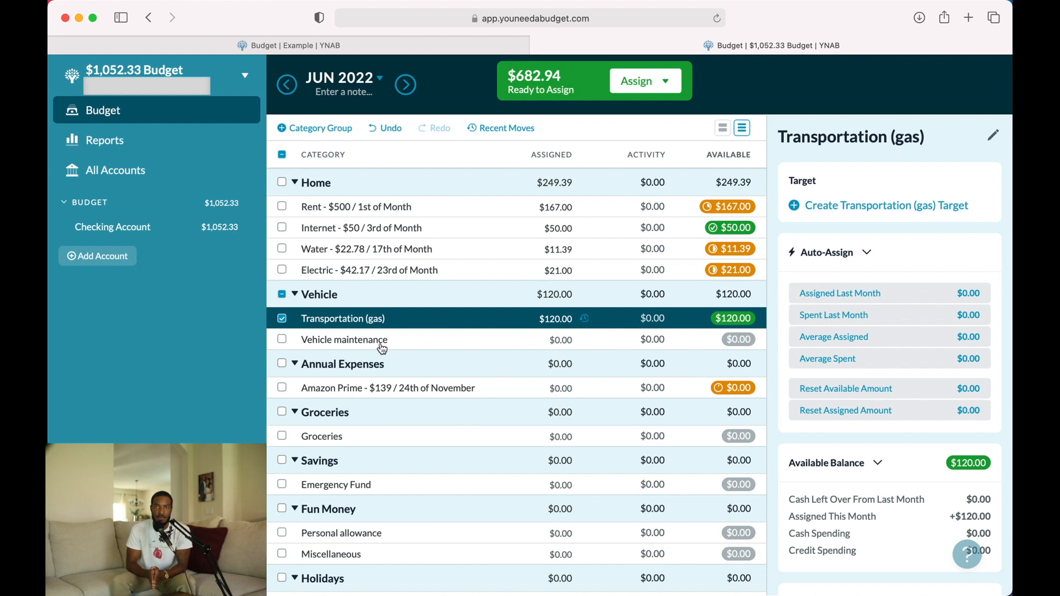
pyautogui.click(379, 345)
pyautogui.write('33')
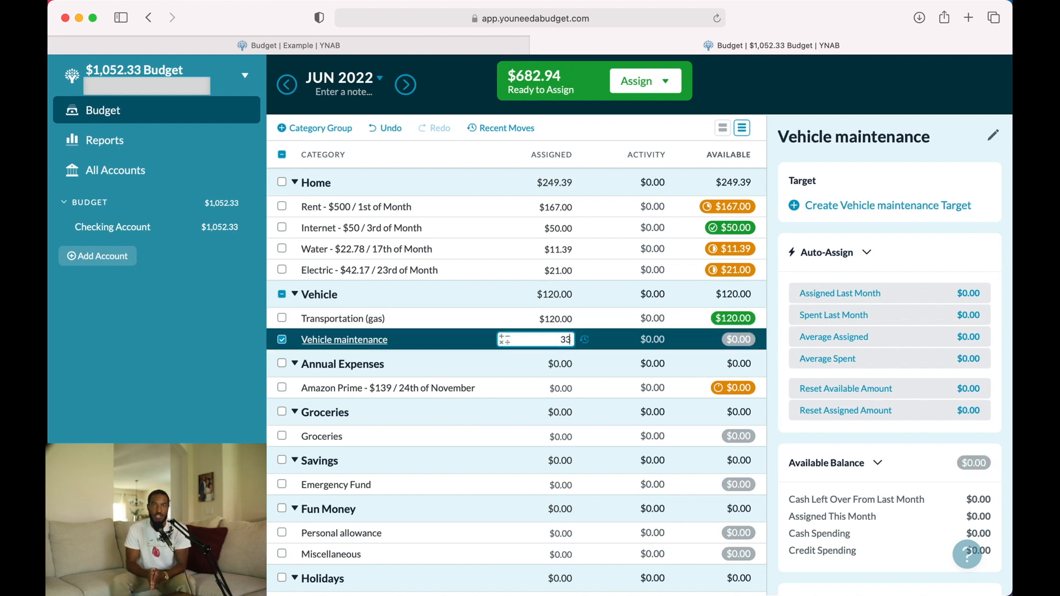
pyautogui.press('Return')
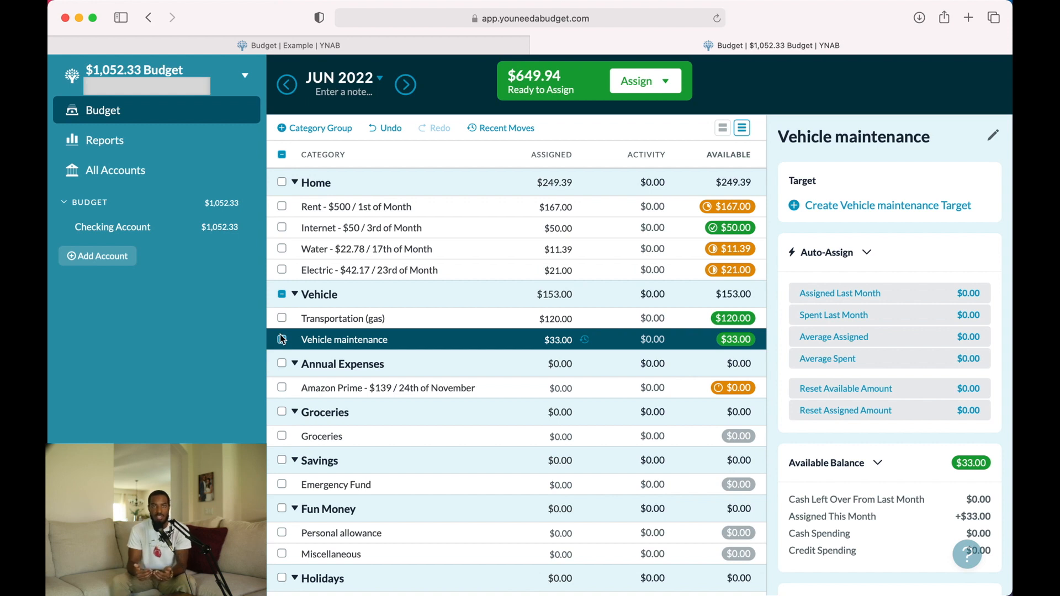
pyautogui.click(282, 339)
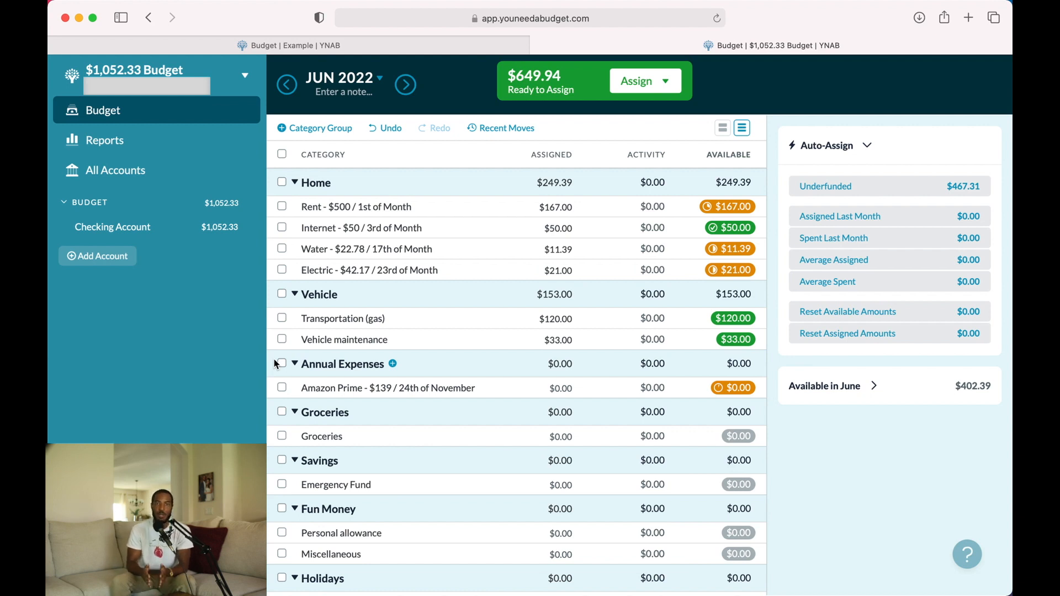
# - Assign $7.72 to the Amazon Prime category under Annual Expenses
pyautogui.click(311, 389)
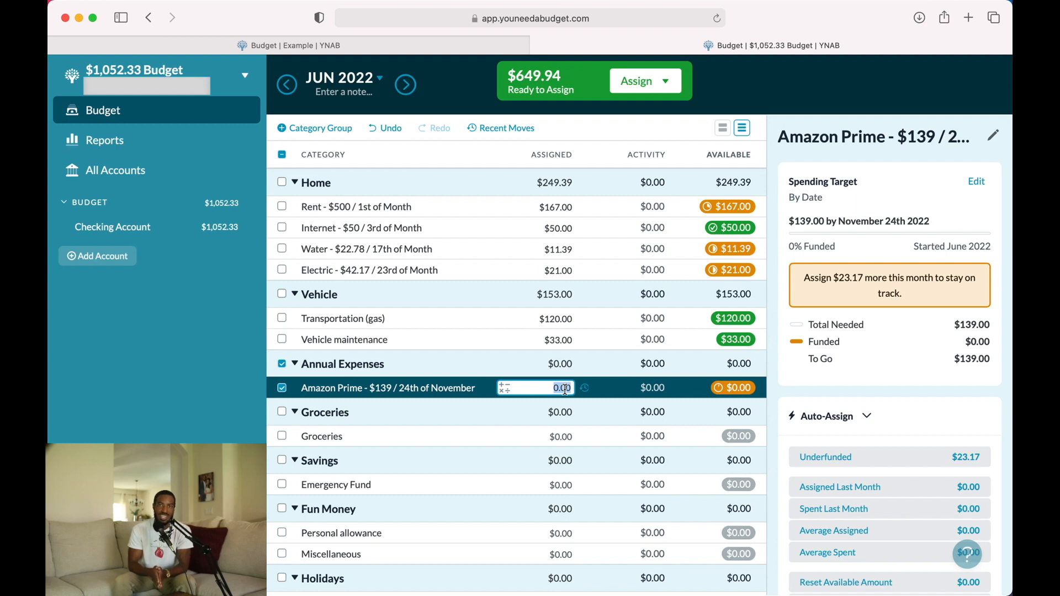
pyautogui.write('7.72')
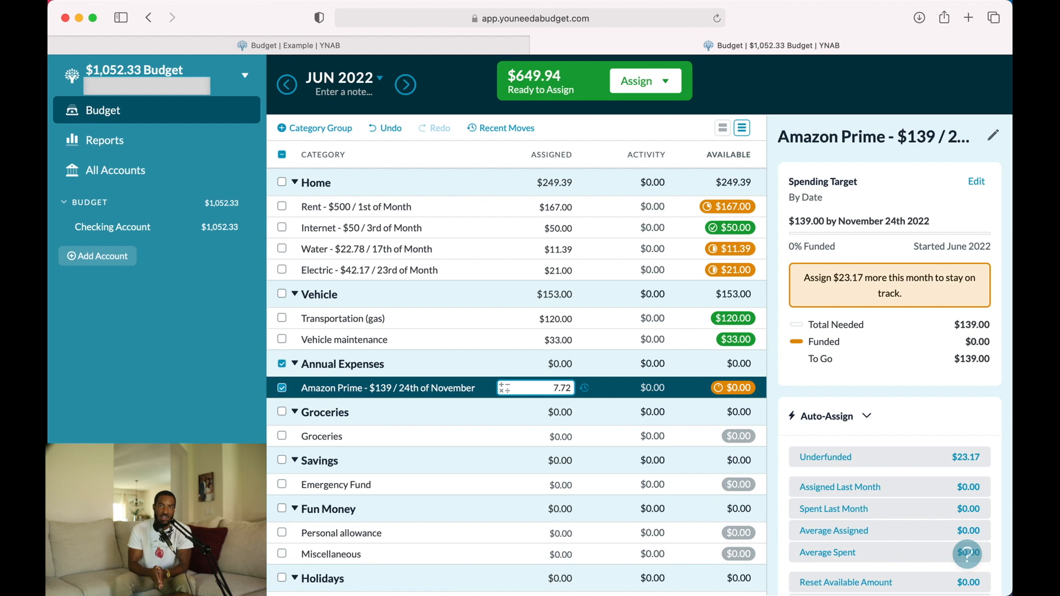
pyautogui.press('Return')
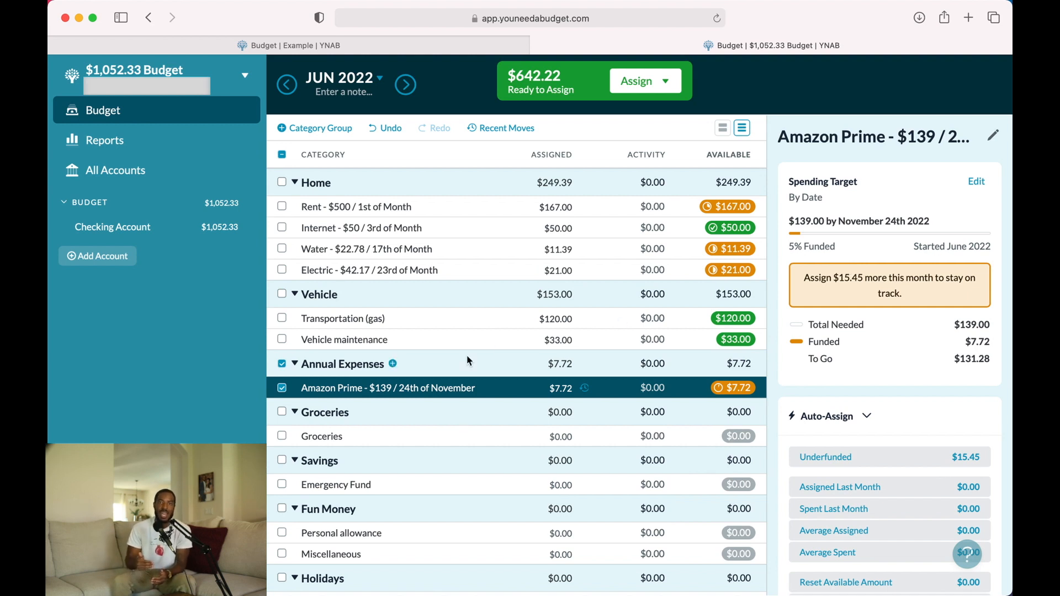
pyautogui.click(283, 388)
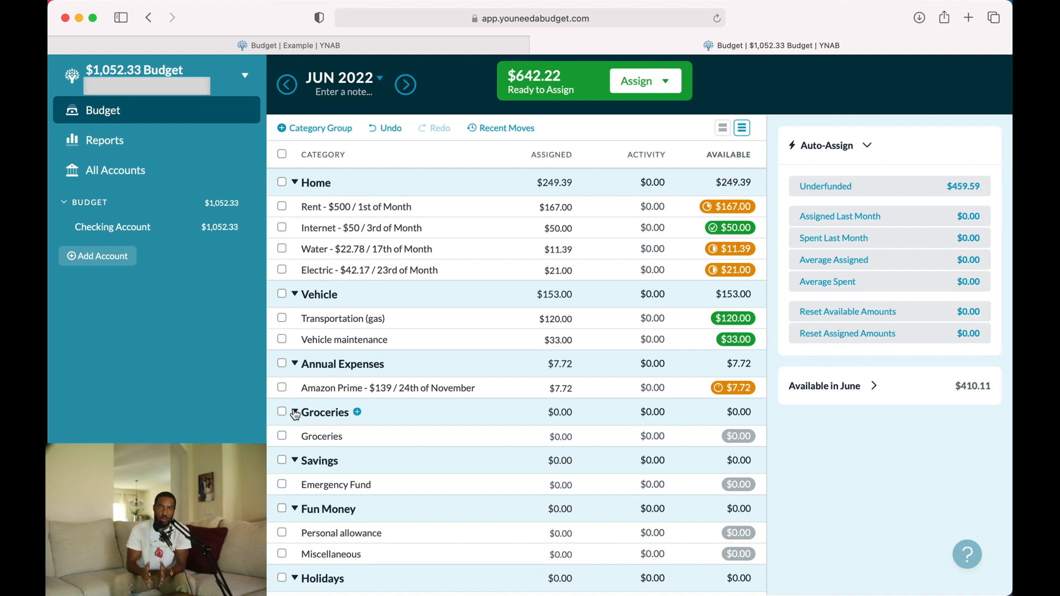
# - Assign $200 to the Groceries category for June 2022
pyautogui.click(311, 437)
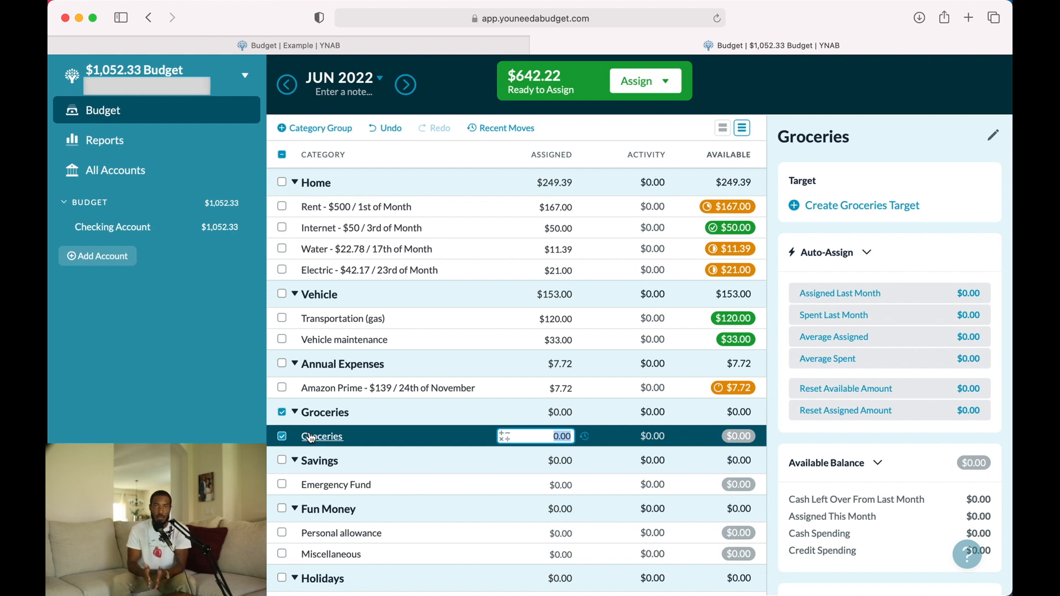
pyautogui.write('200')
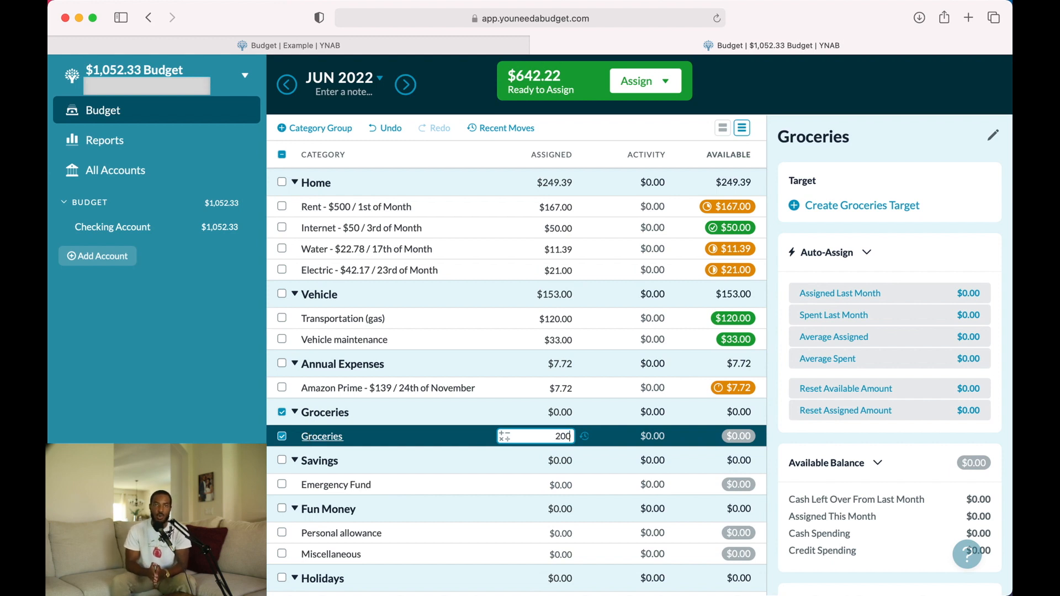
pyautogui.press('Return')
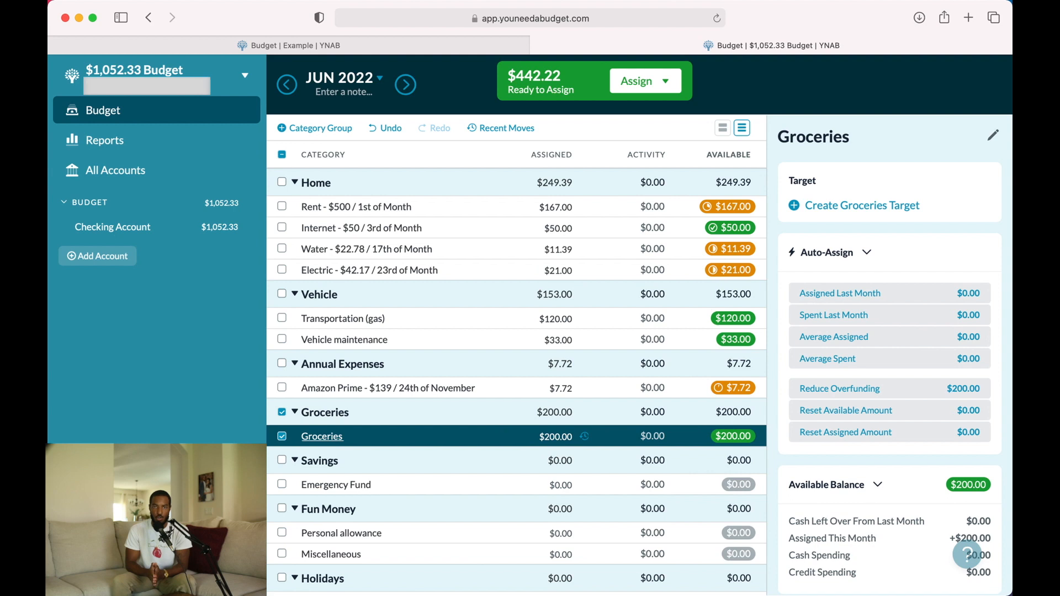
pyautogui.click(283, 436)
# - Assign $291.22 to the Emergency Fund category in the Savings group
pyautogui.click(313, 486)
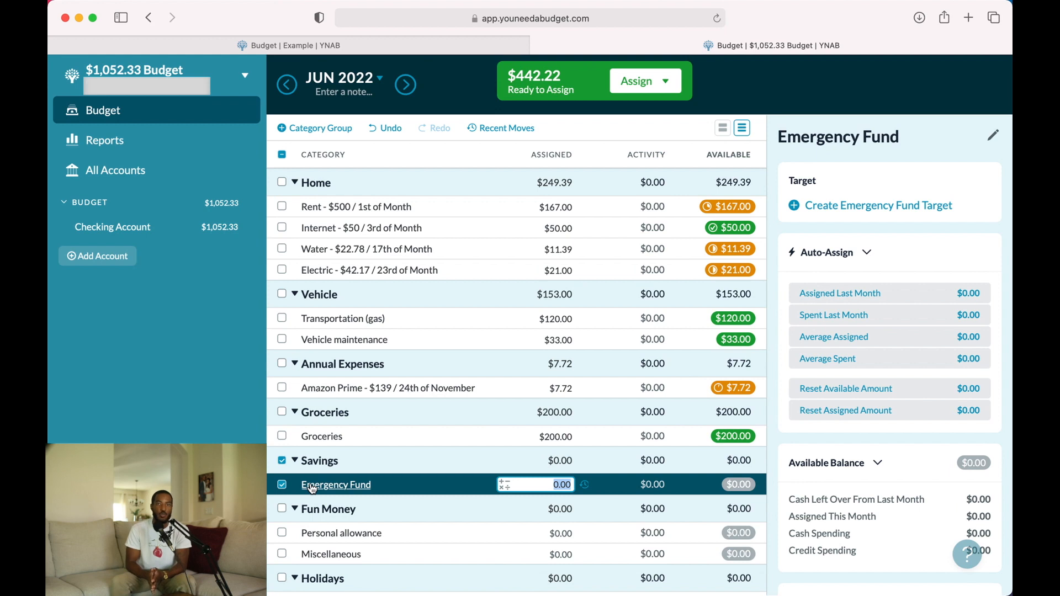
pyautogui.write('2')
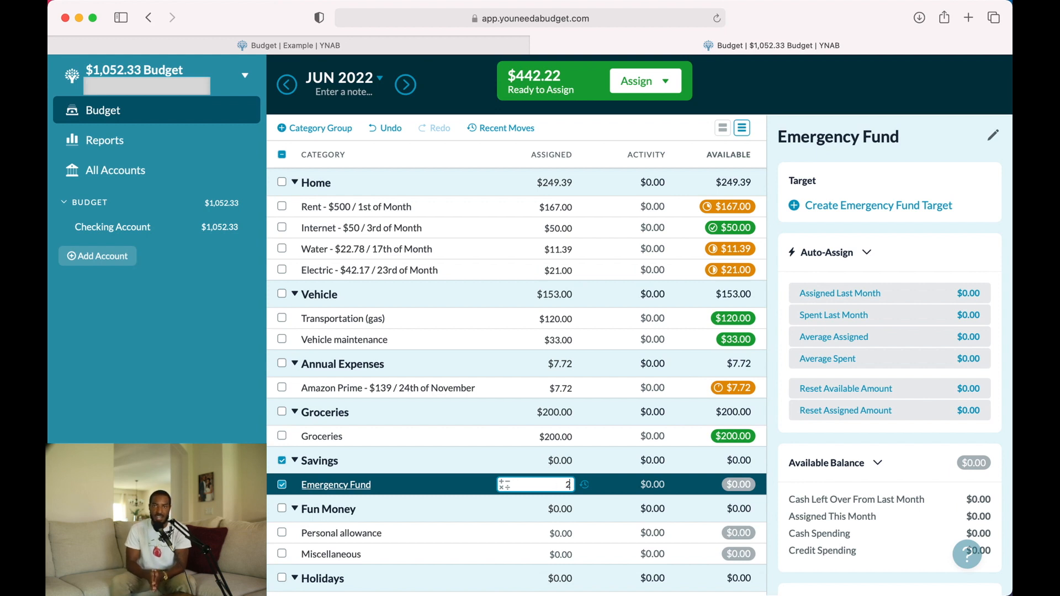
pyautogui.write('91')
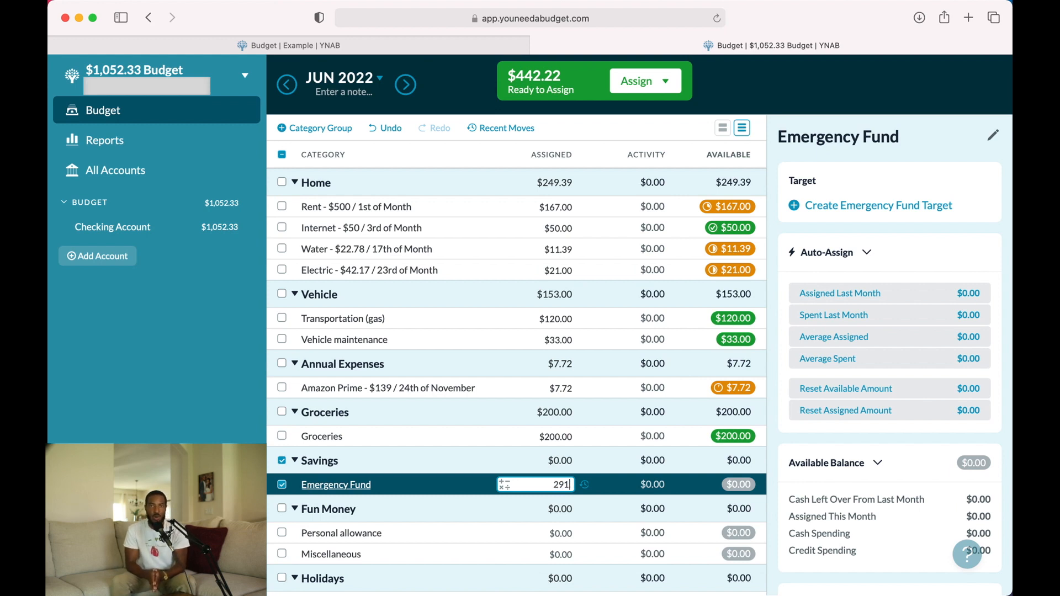
pyautogui.write('.22')
pyautogui.press('Return')
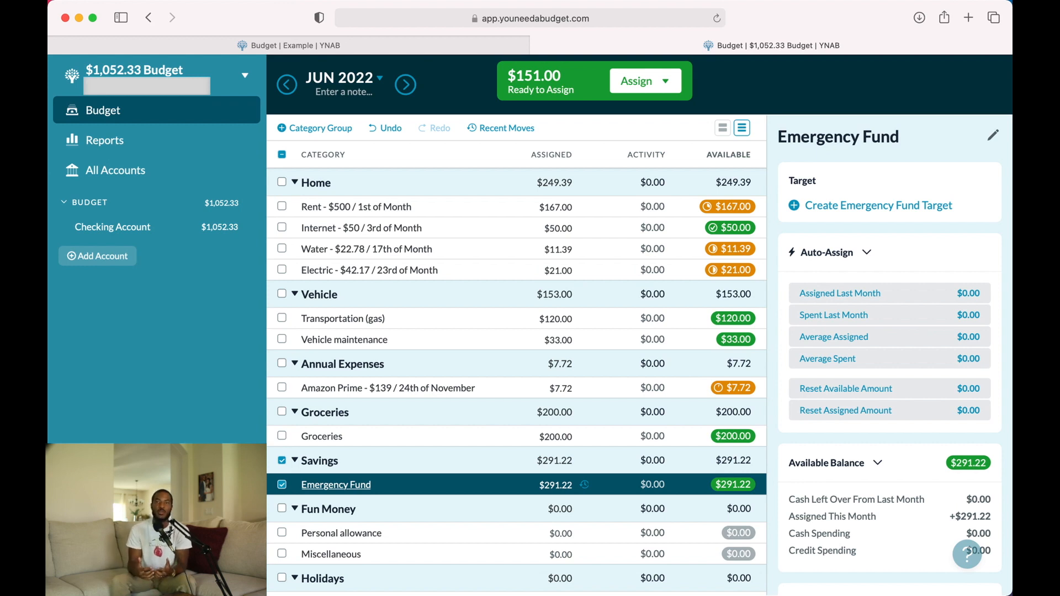
pyautogui.click(284, 490)
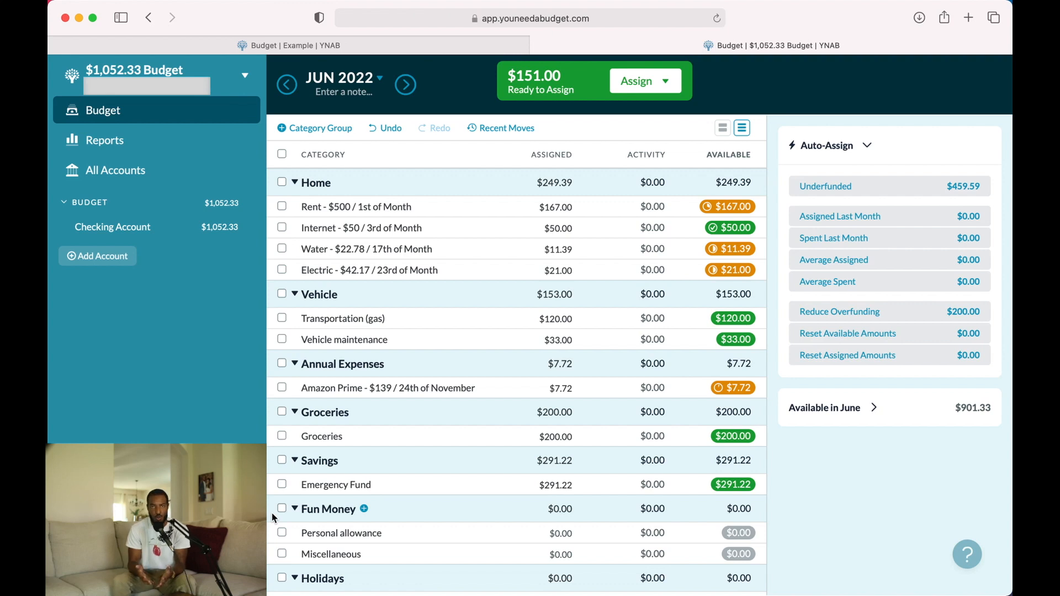
# - Assign $75 to Personal allowance and $50 to Miscellaneous in the Fun Money group for June 2022
pyautogui.click(307, 535)
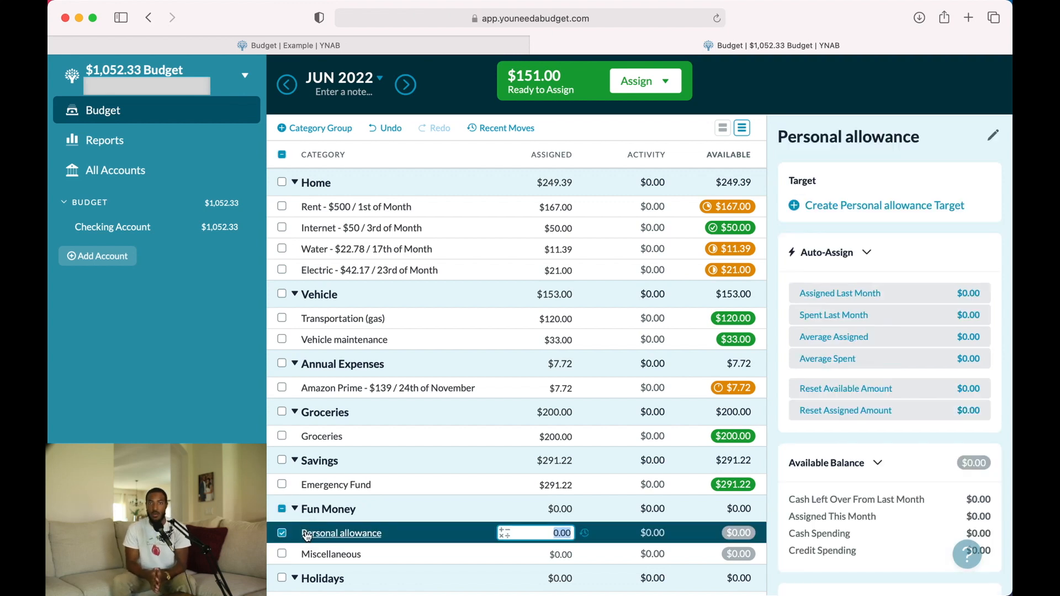
pyautogui.write('75')
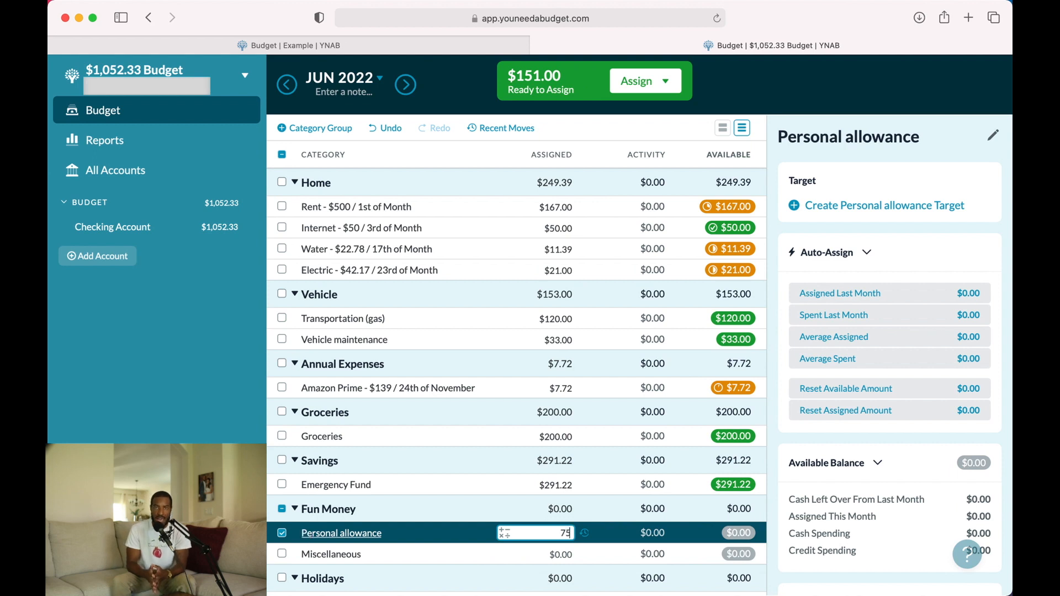
pyautogui.press('Return')
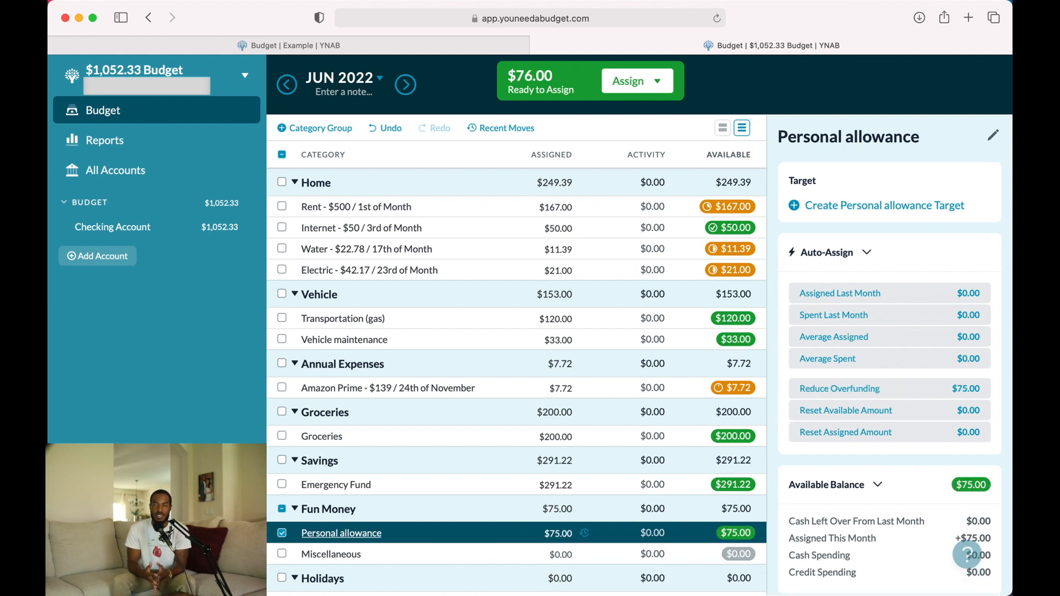
pyautogui.click(318, 558)
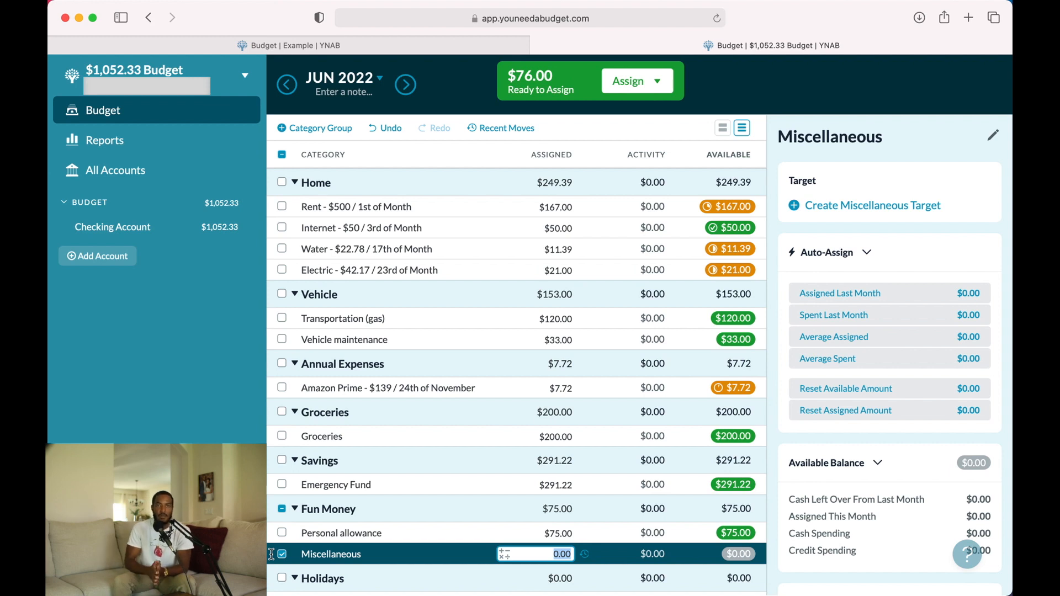
pyautogui.write('50')
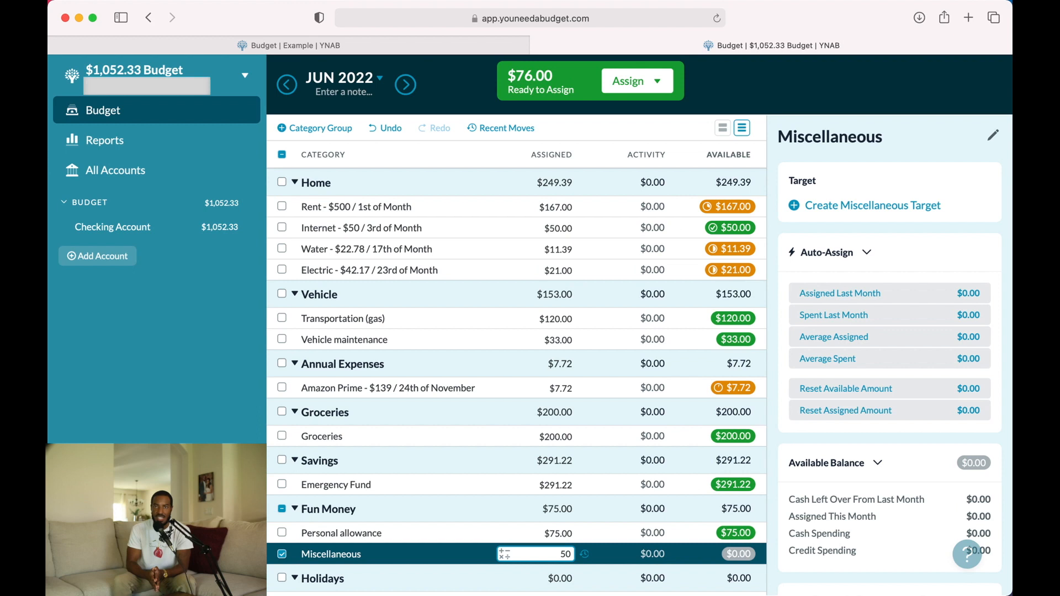
pyautogui.press('Return')
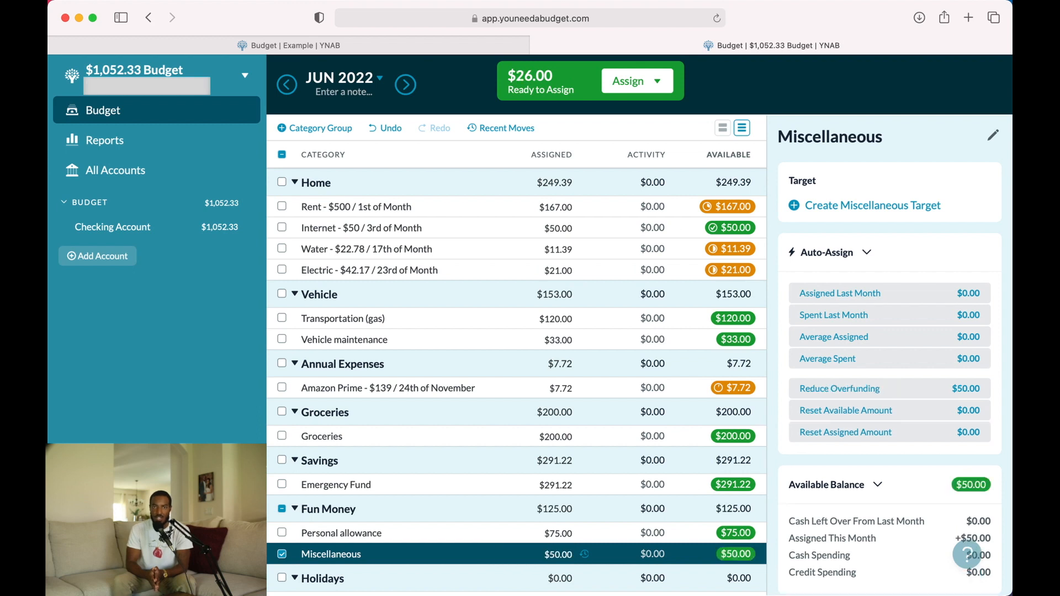
pyautogui.click(283, 554)
# - Try assigning $26 to the Christmas category in the Holidays group, and undo that assignment
pyautogui.scroll(-1, 283, 552)
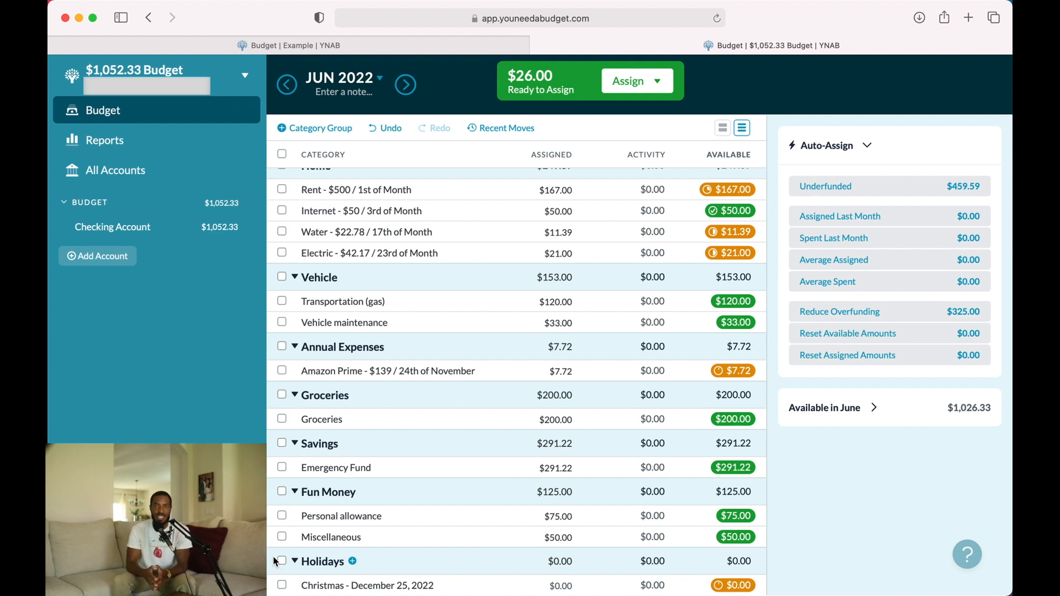
pyautogui.click(307, 589)
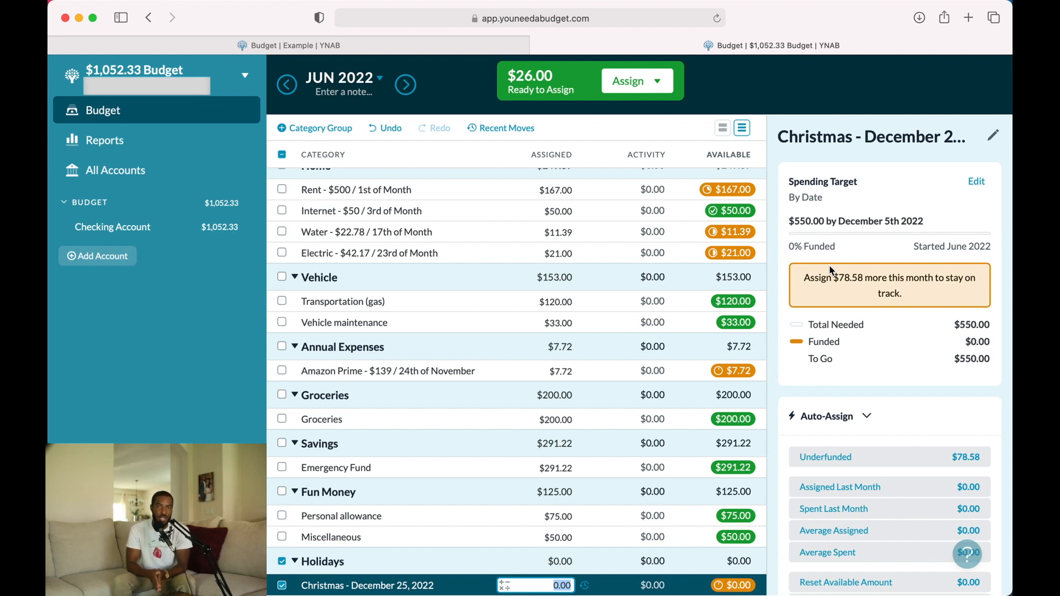
pyautogui.write('26')
pyautogui.press('Return')
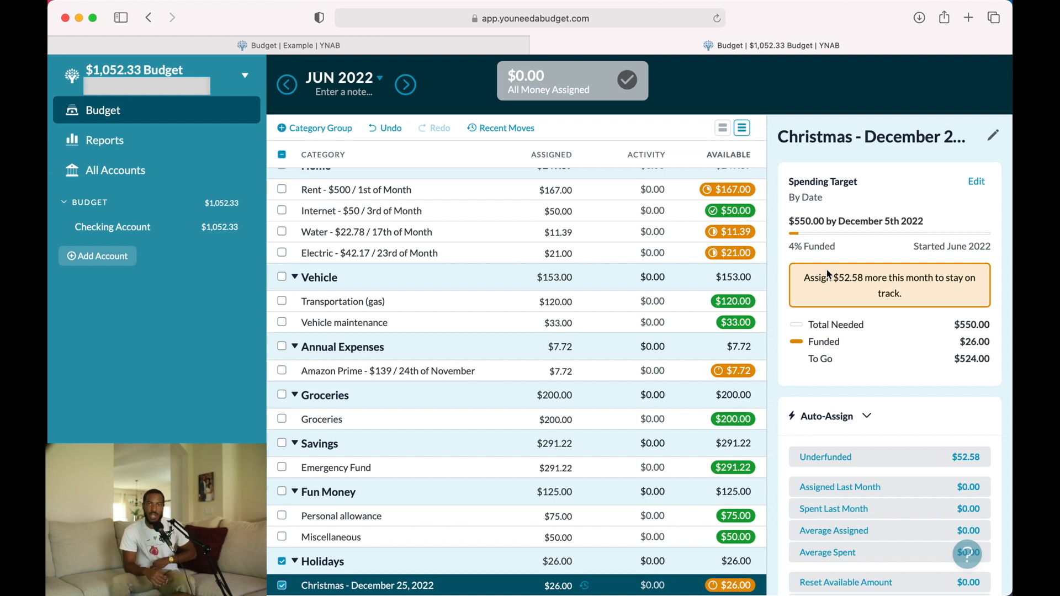
pyautogui.press('super+z')
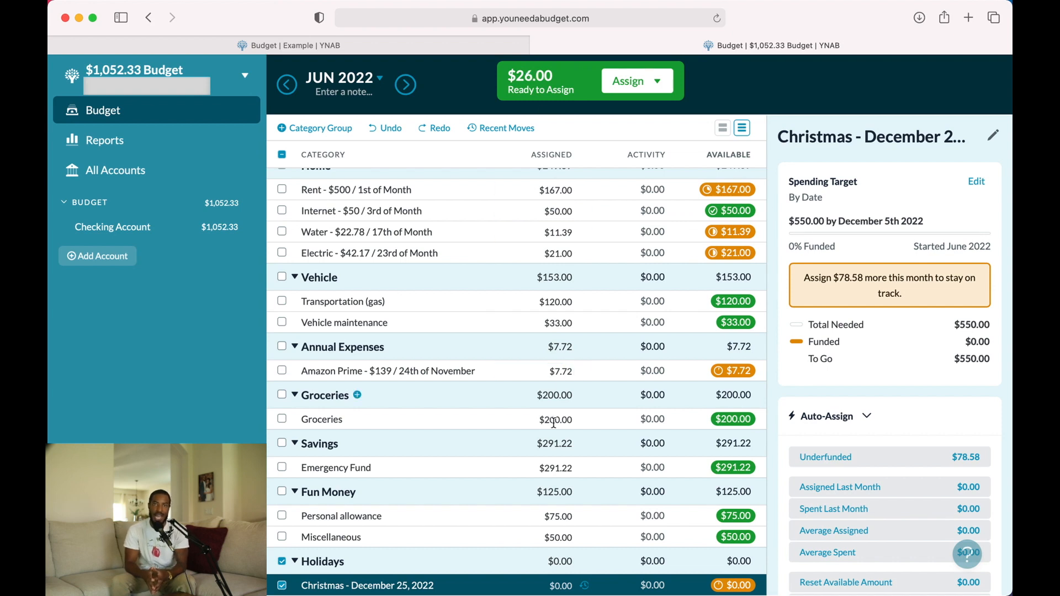
# - Assign $26 to the Christmas - December 25, 2022 category in the Holidays group
pyautogui.click(560, 585)
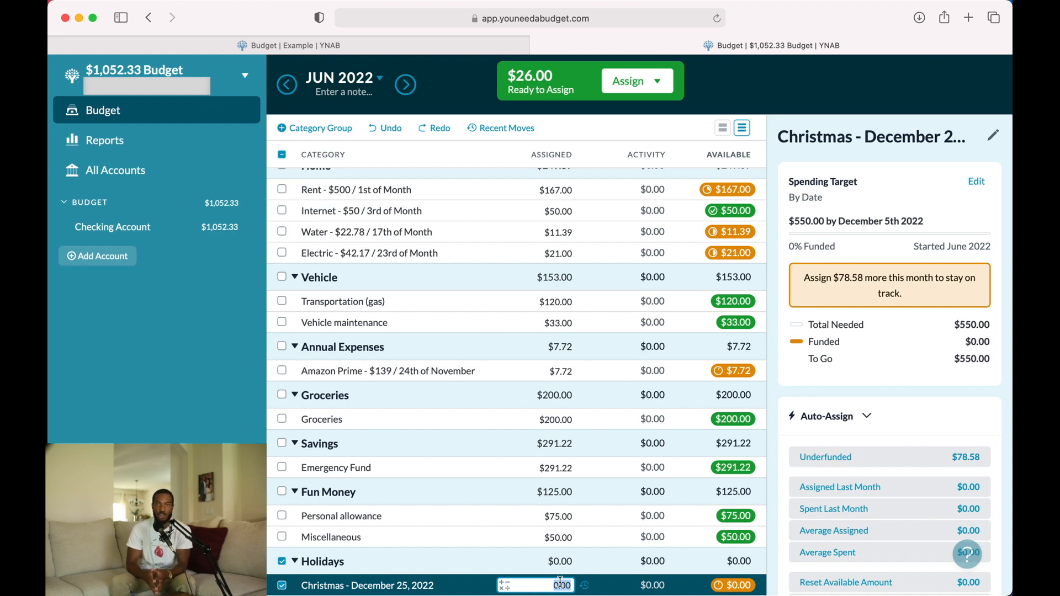
pyautogui.write('26')
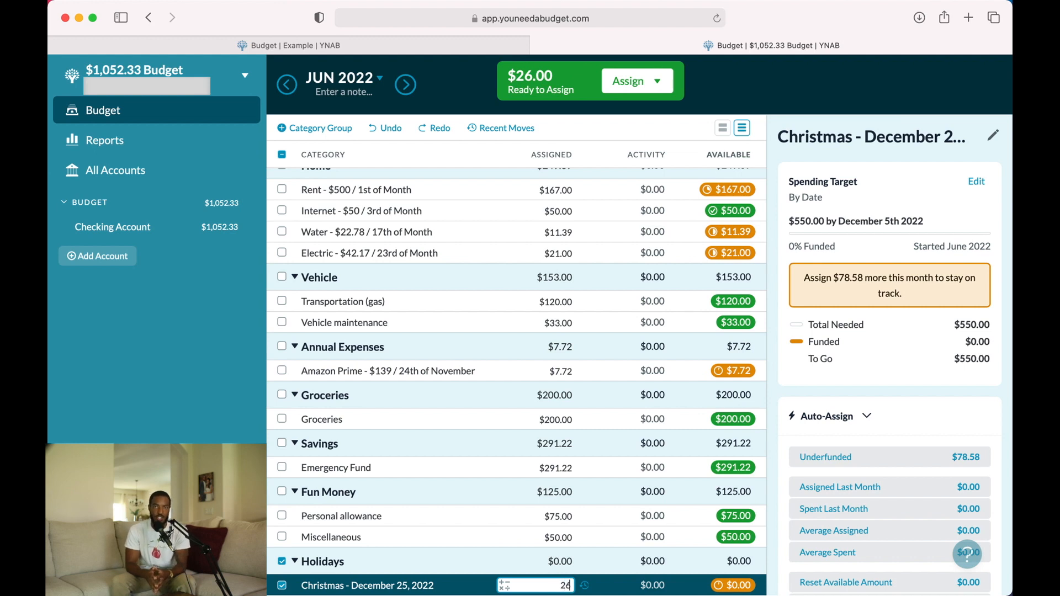
pyautogui.press('Return')
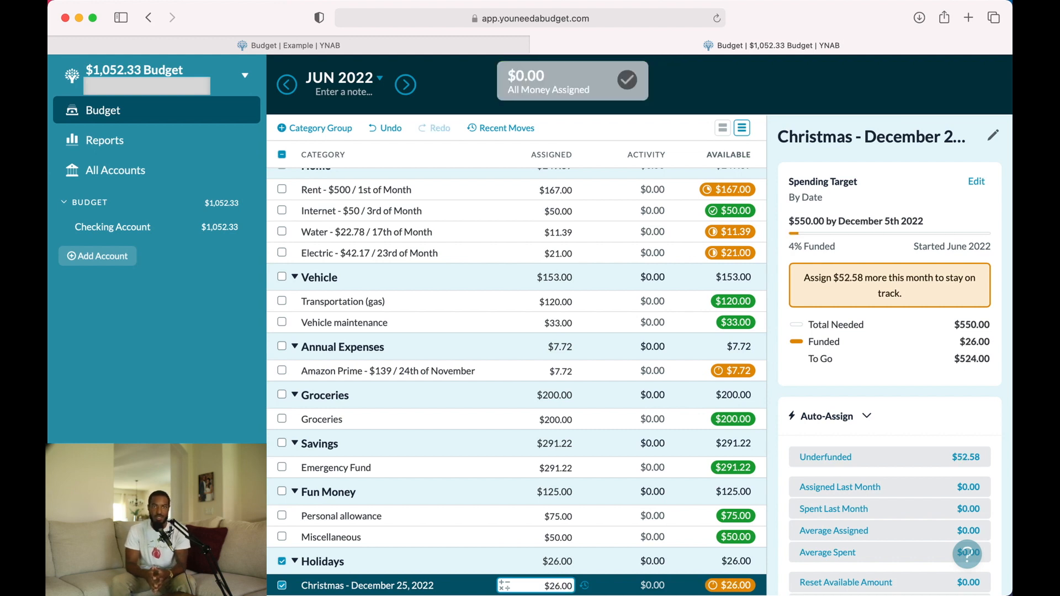